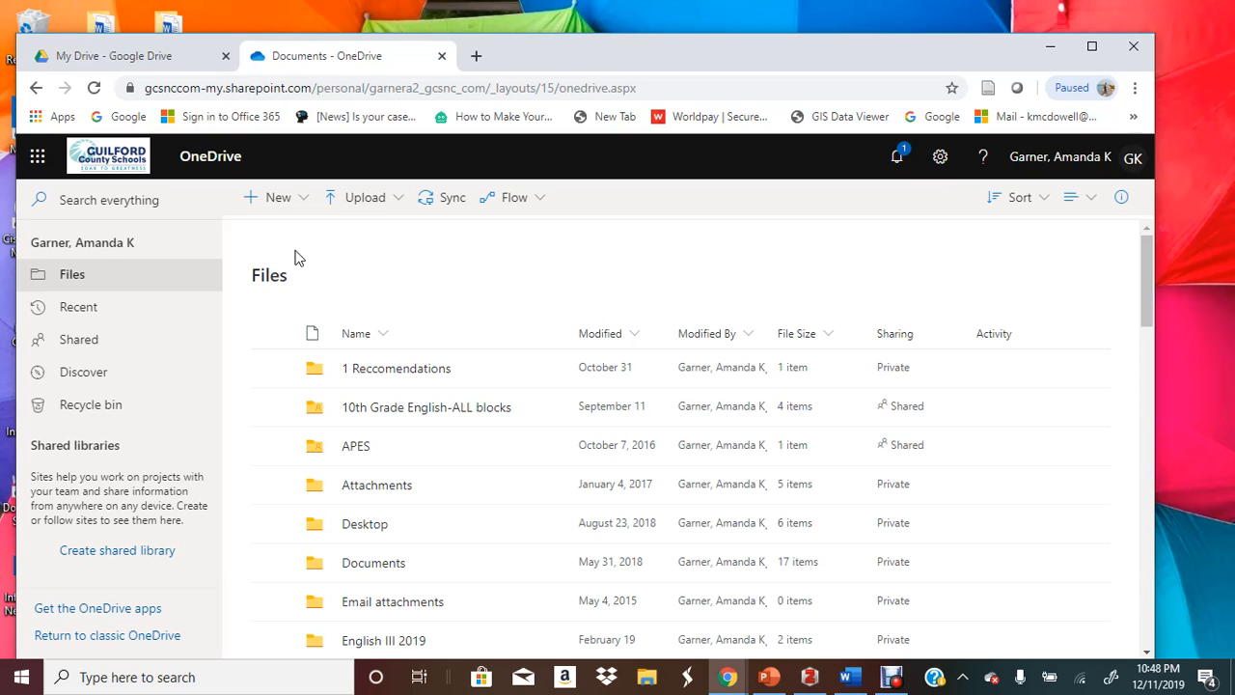
Switch to the 'My Drive - Google Drive' browser tab
left_click(112, 63)
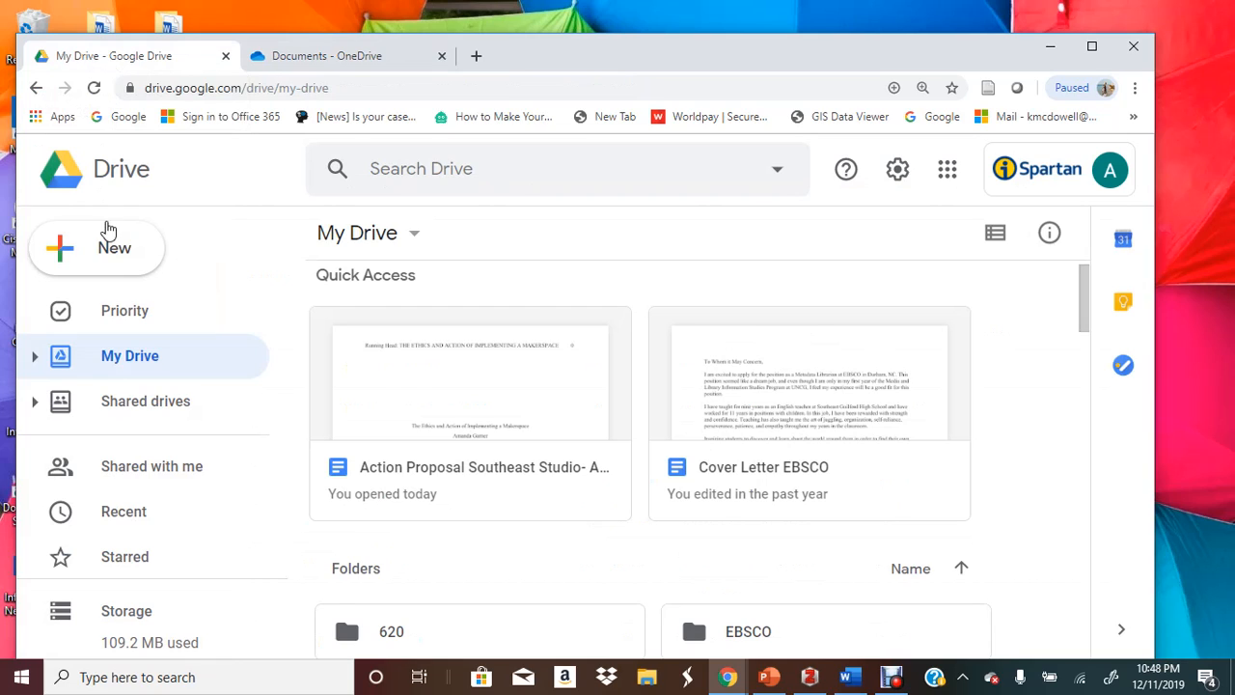
Switch back to the 'Documents - OneDrive' browser tab
left_click(280, 60)
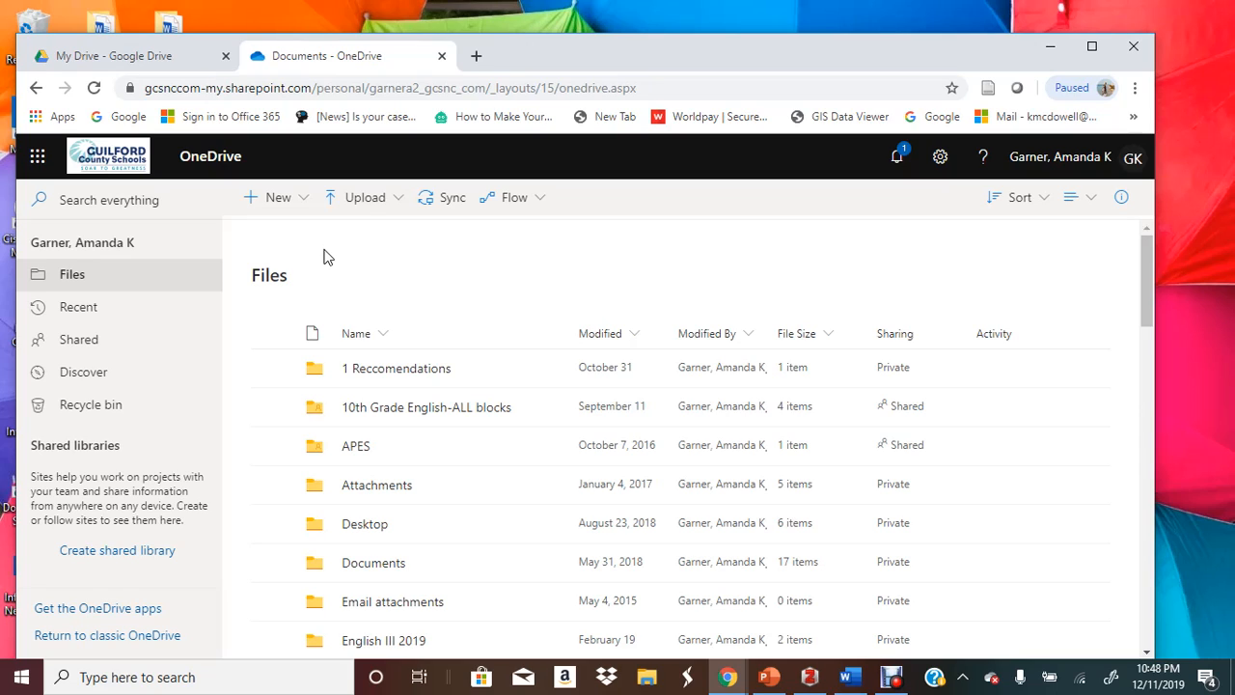
Create a new blank Word document and title it with the student's name plus 'Assignment'
left_click(275, 213)
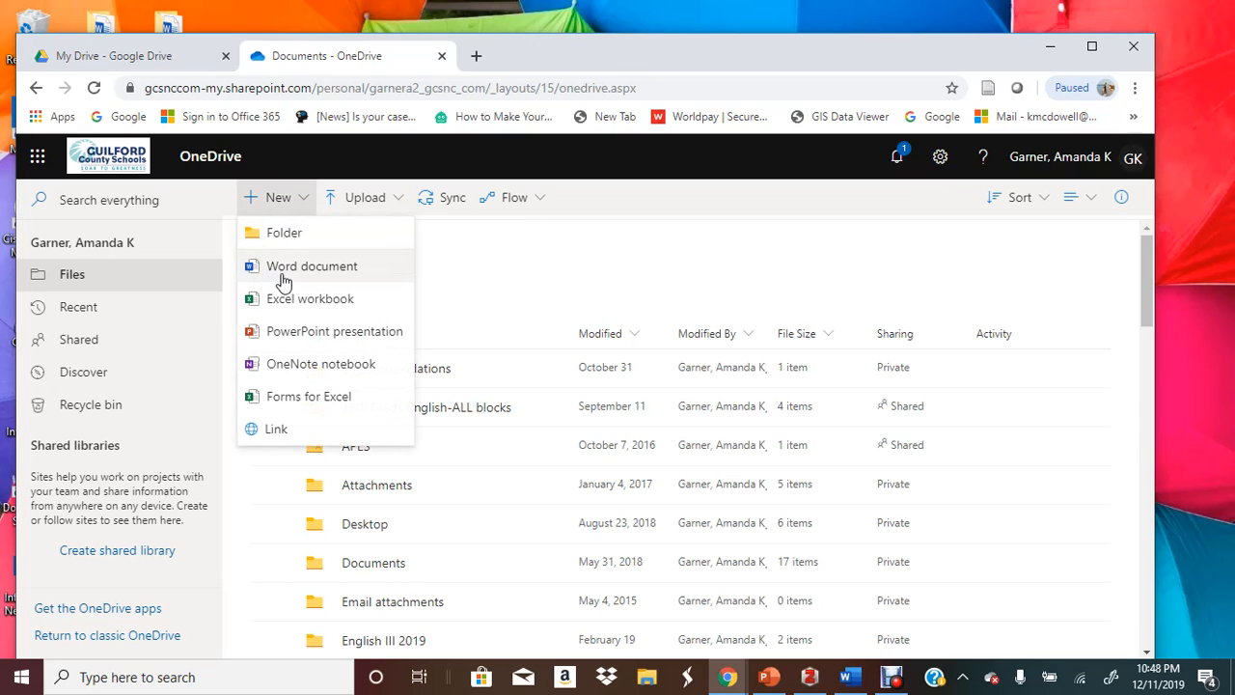
left_click(279, 264)
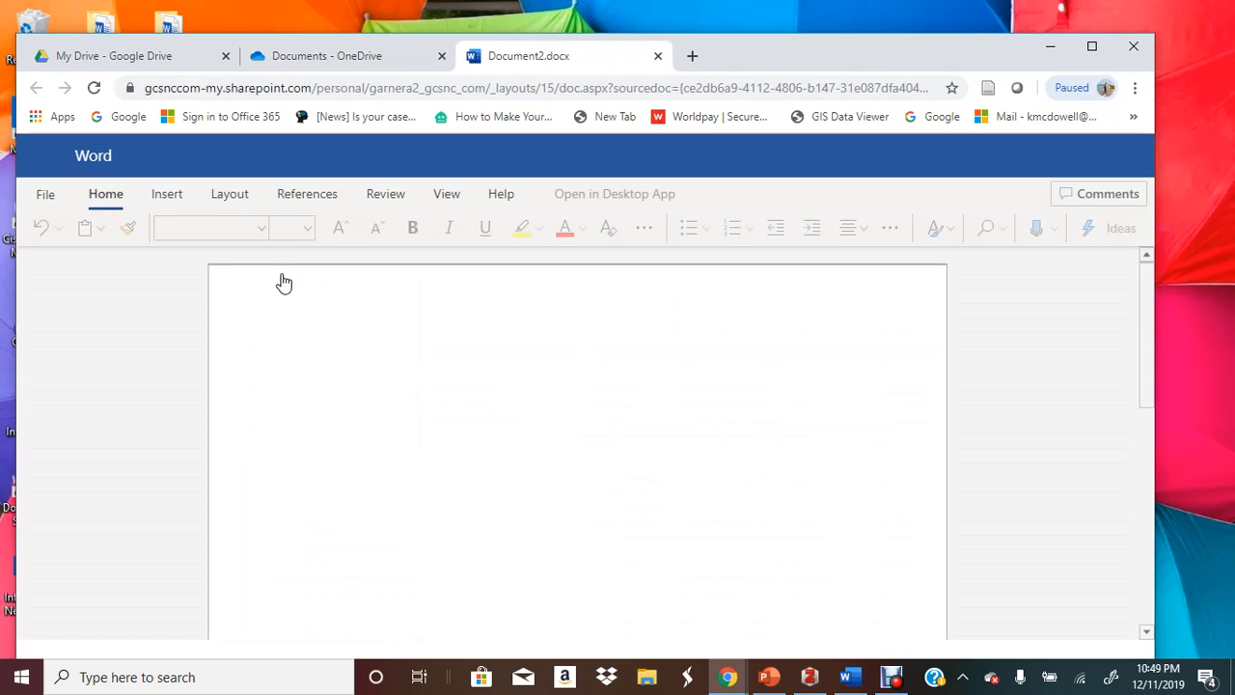
left_click(579, 155)
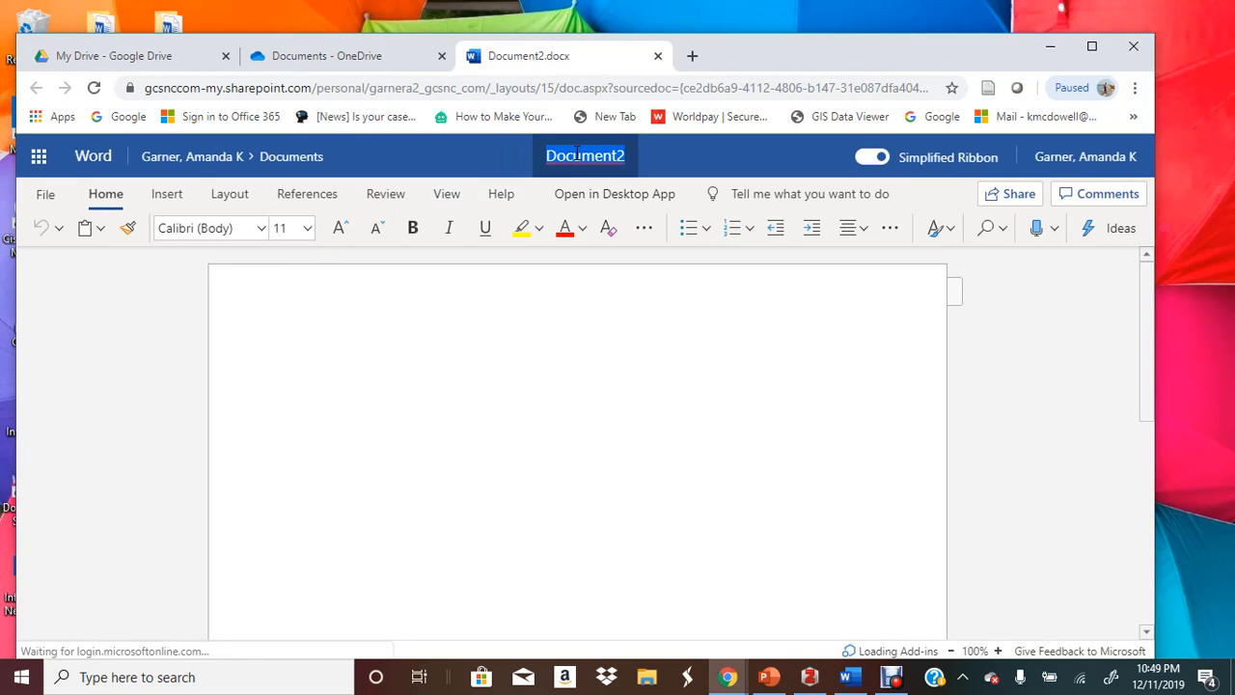
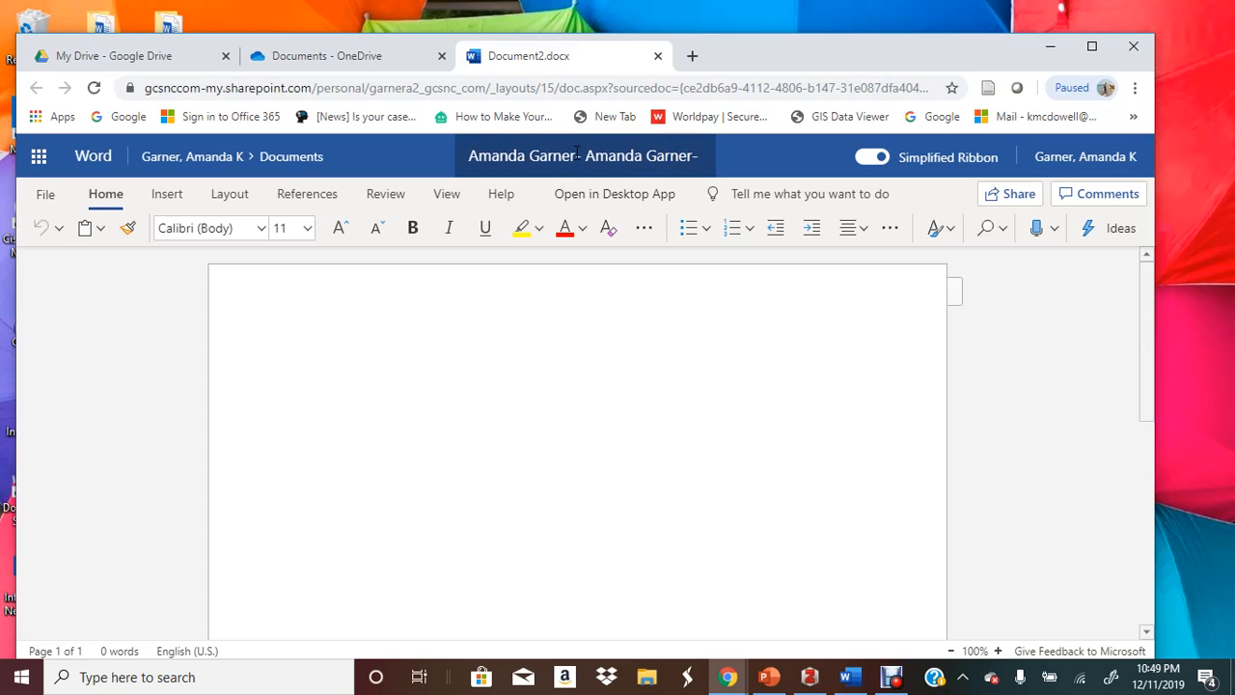
type("Assig")
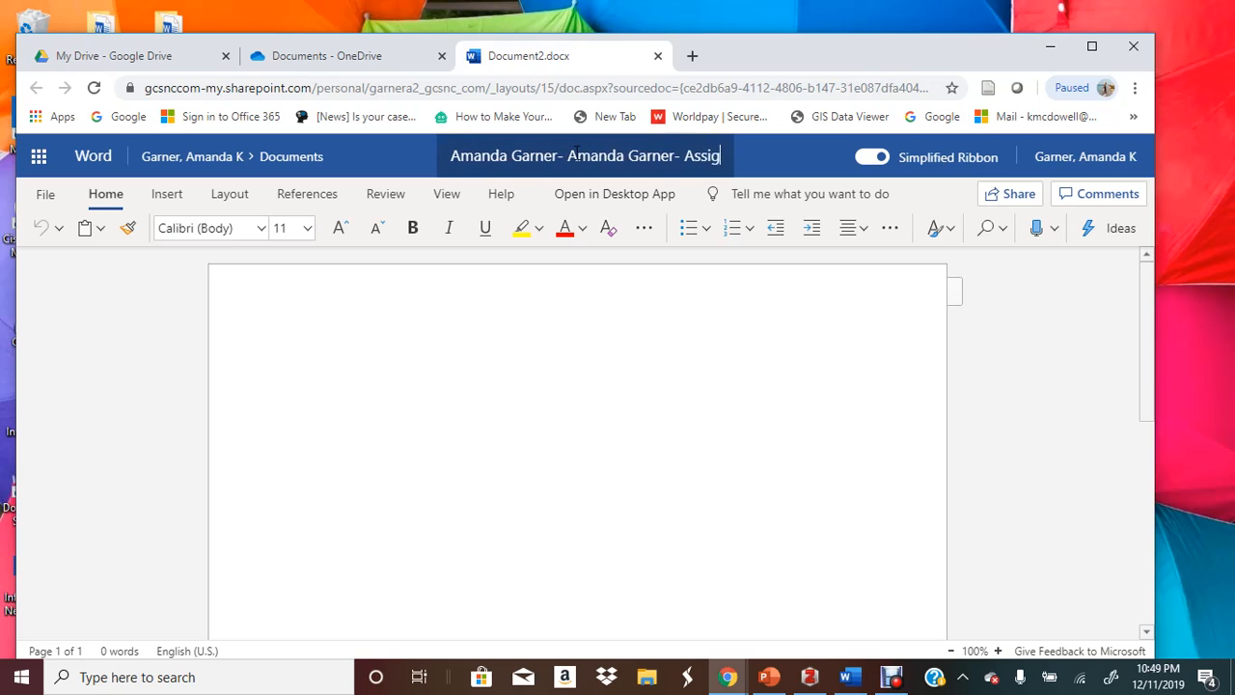
type("nment")
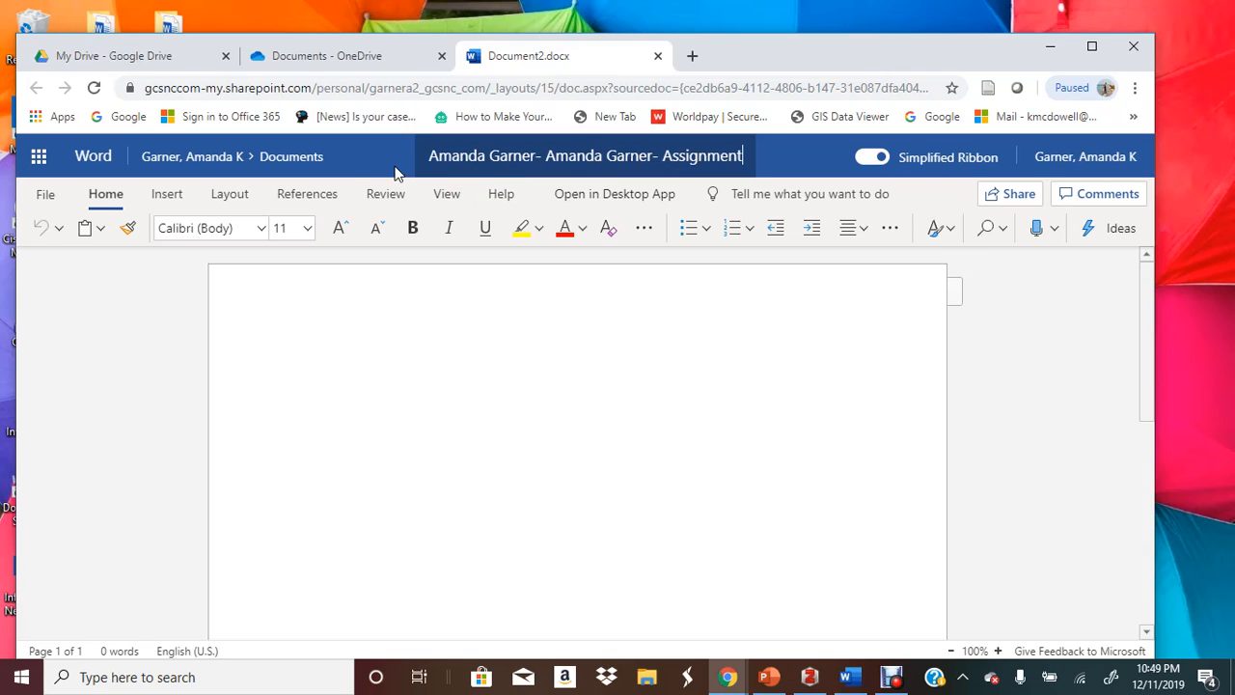
left_click(206, 227)
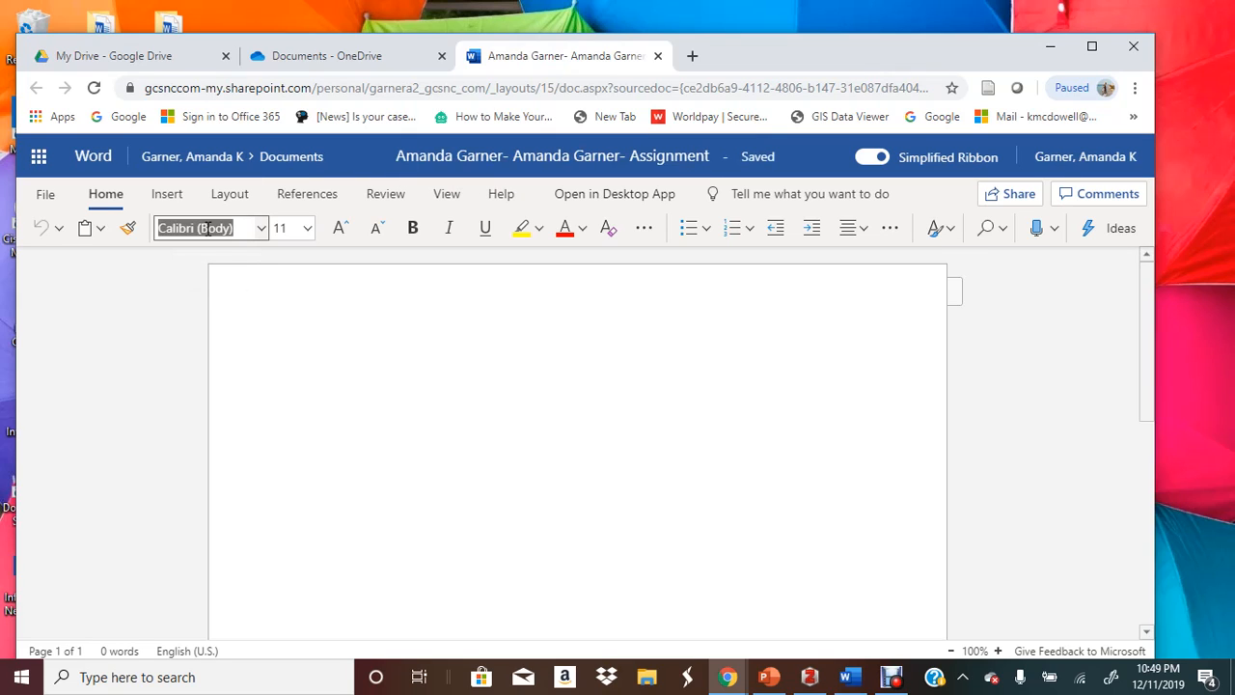
Set the font to Times New Roman at 12 pt
type("Times")
key("Tab")
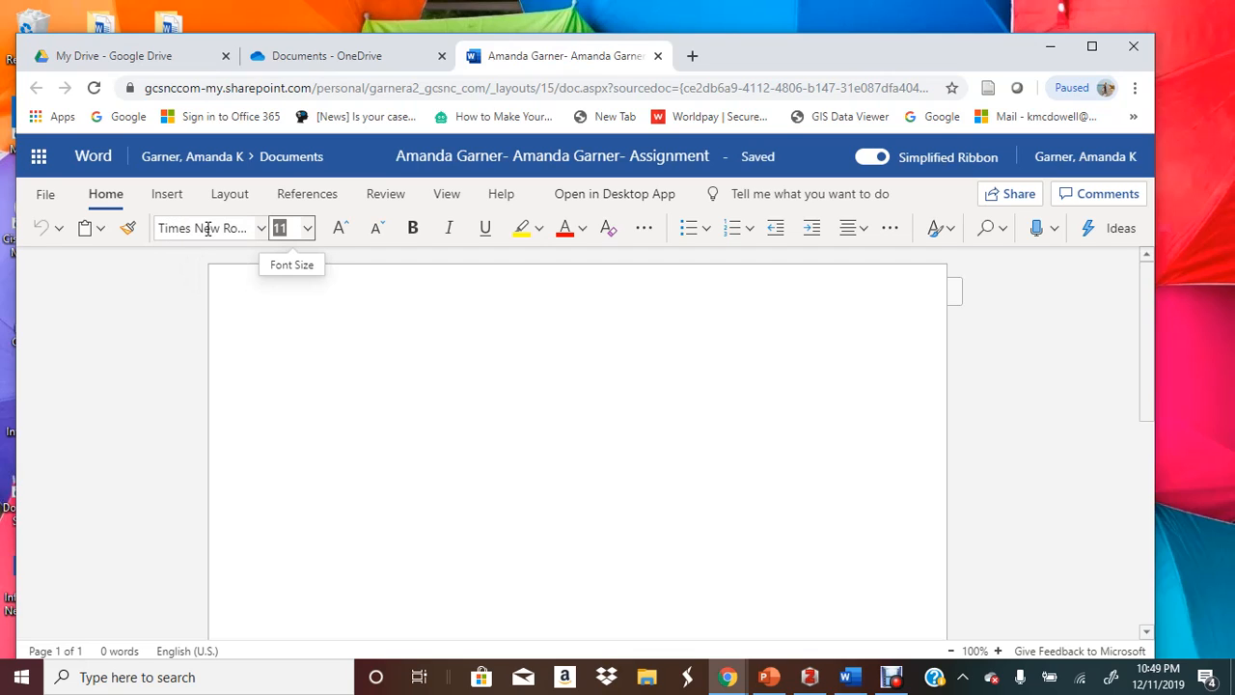
type("12")
left_click(207, 228)
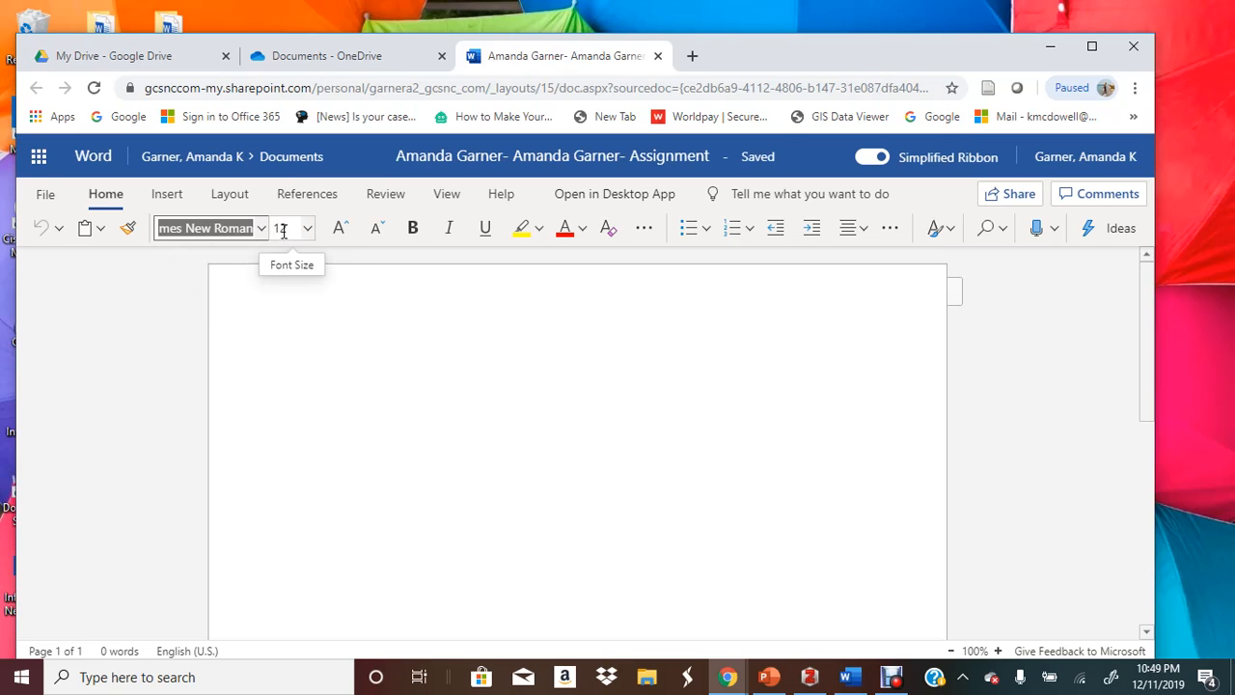
Set paragraph spacing to 0 pt after with Double line spacing
left_click(889, 230)
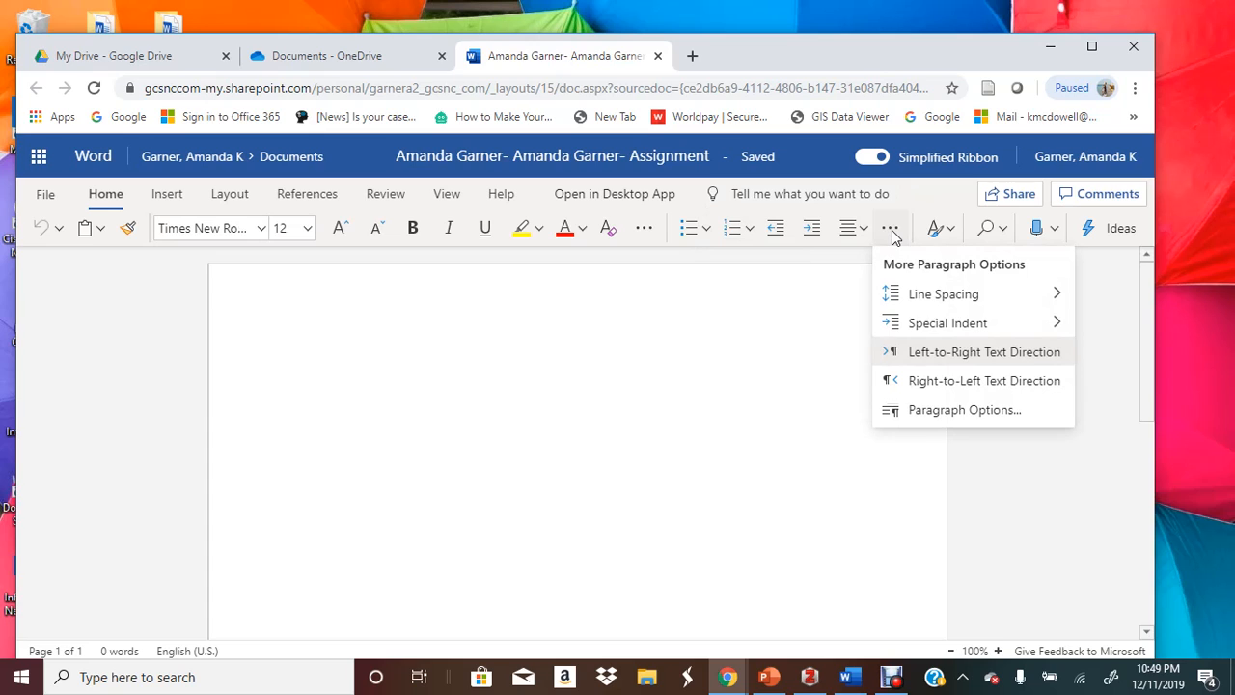
left_click(967, 412)
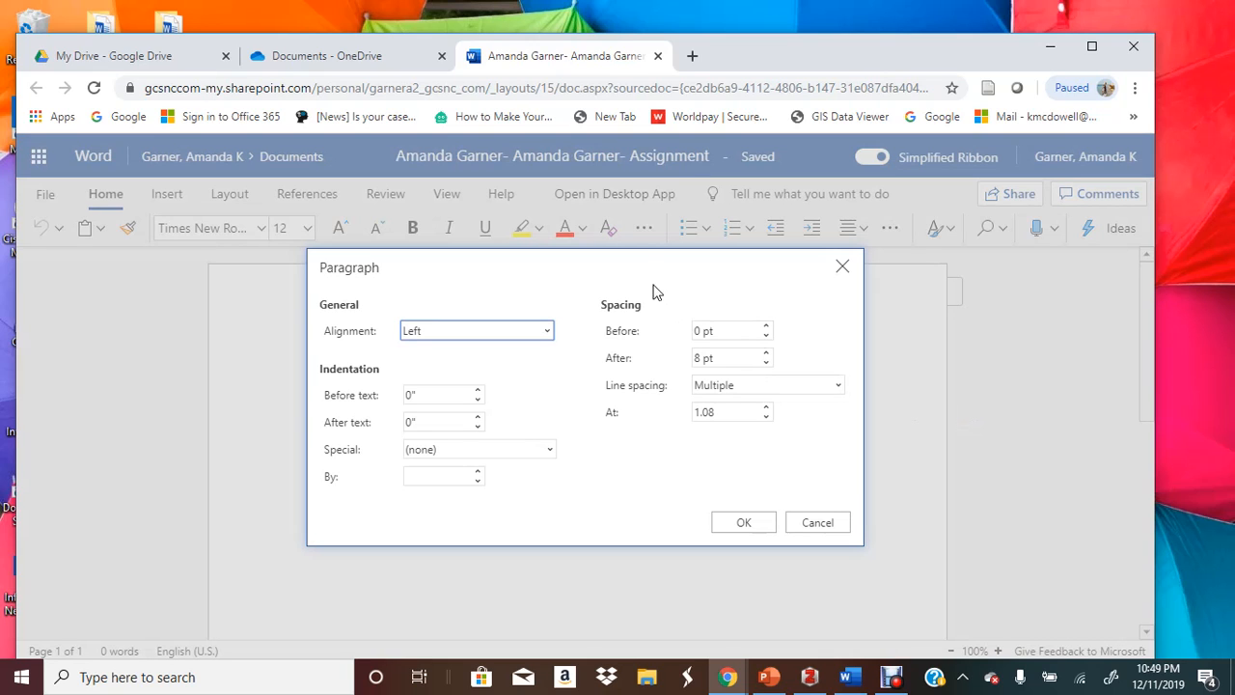
left_click(702, 330)
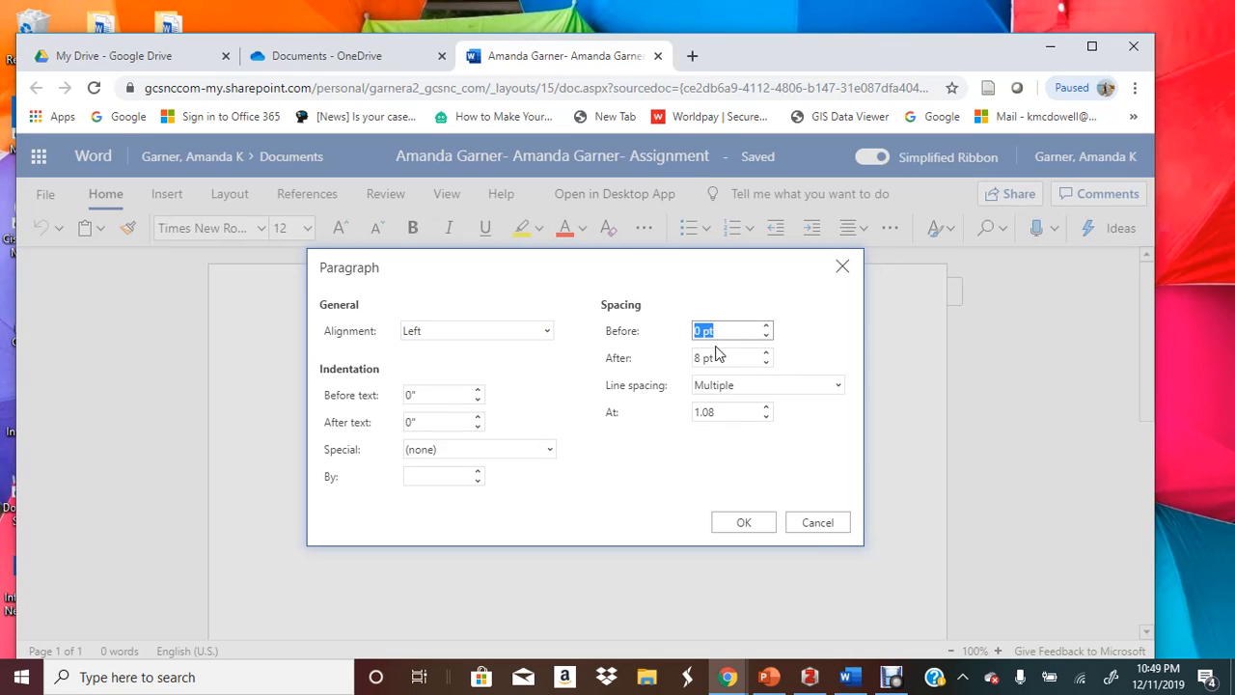
left_click(712, 358)
type("0")
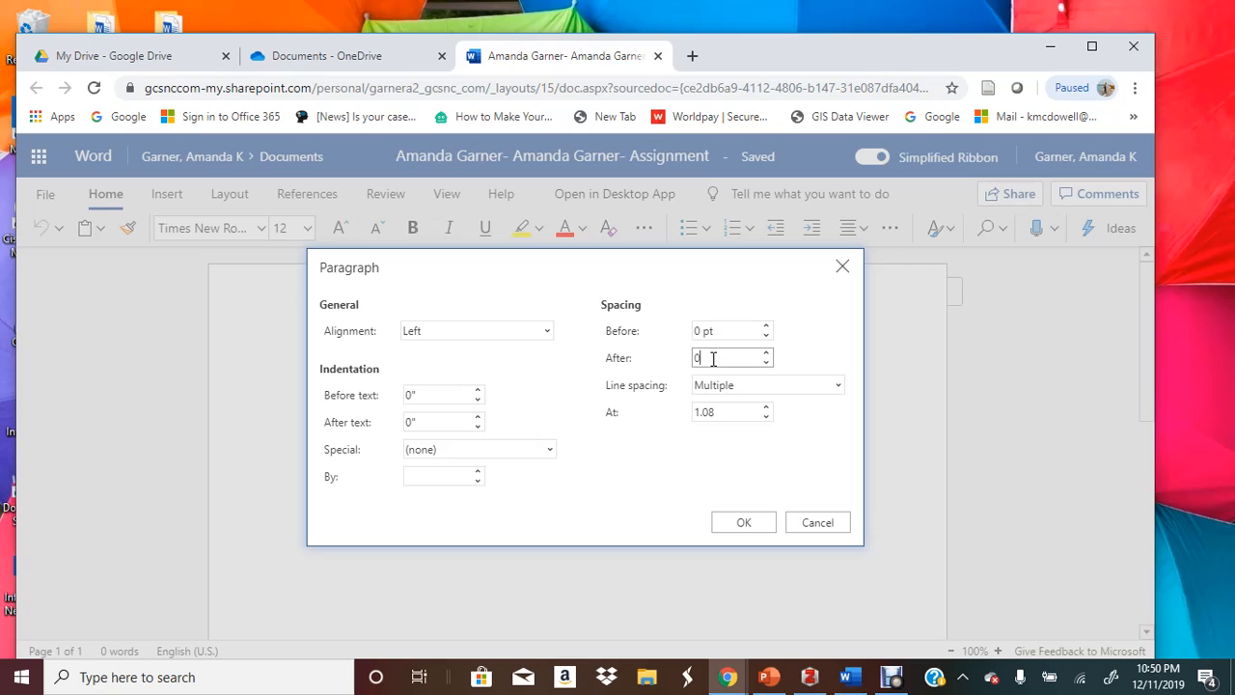
left_click(722, 385)
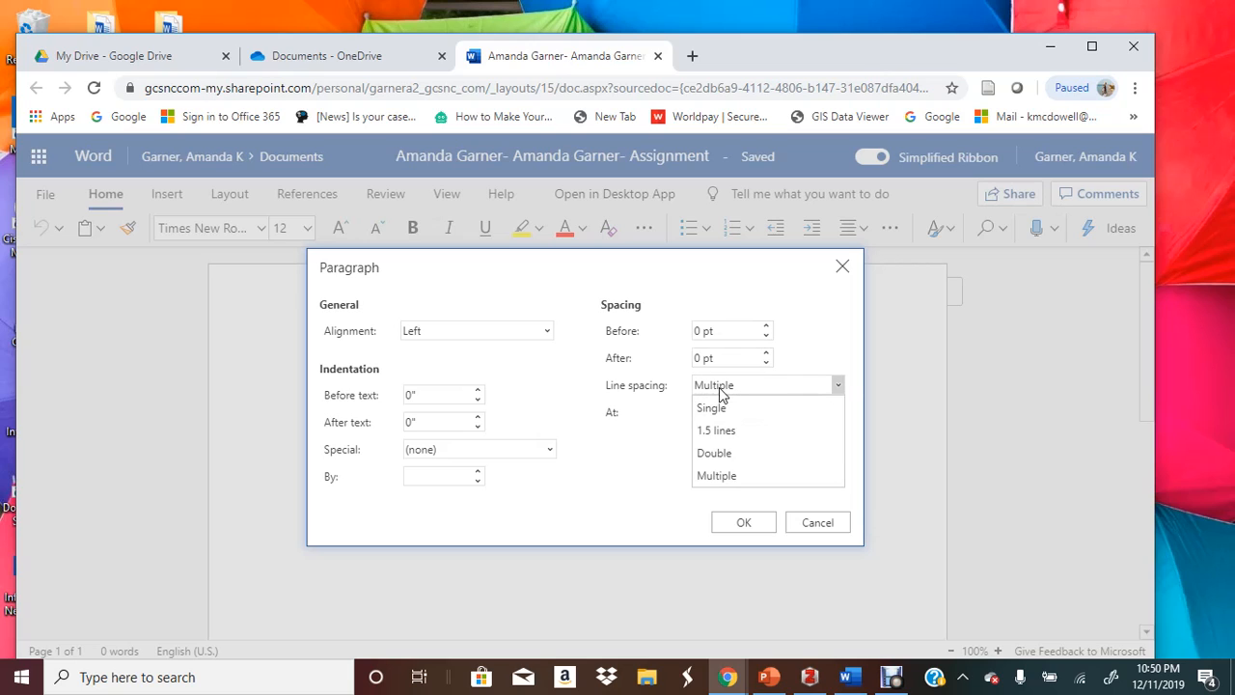
left_click(722, 452)
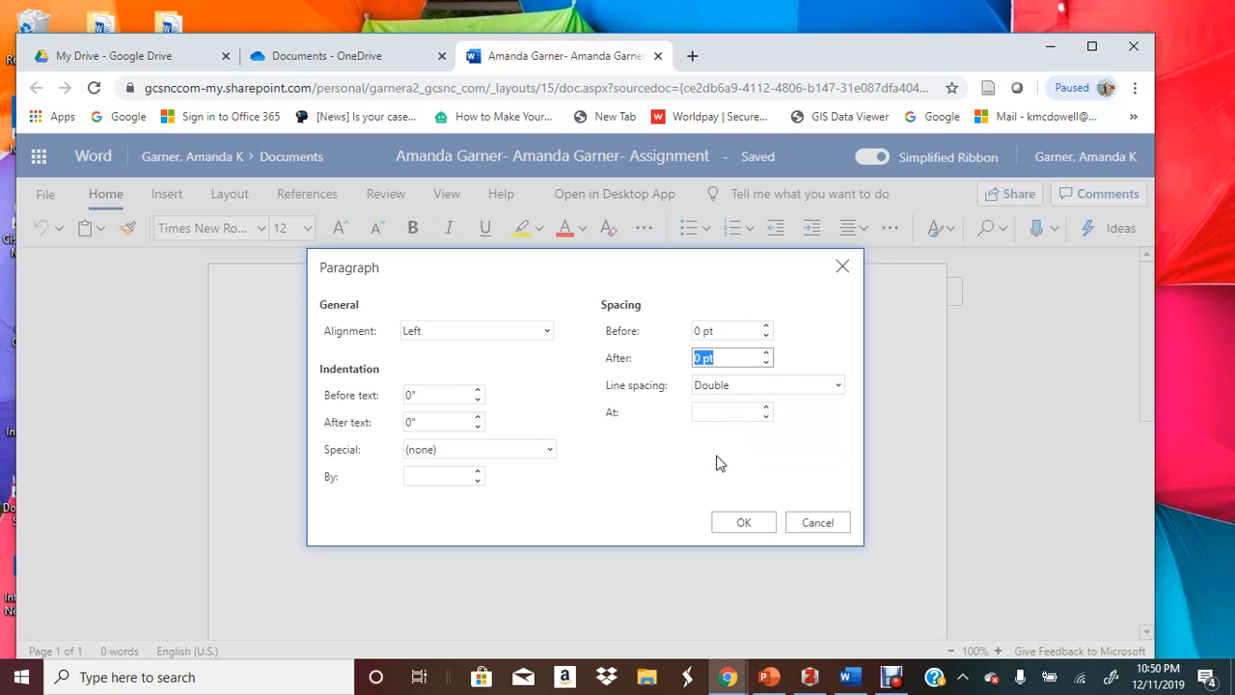
left_click(750, 526)
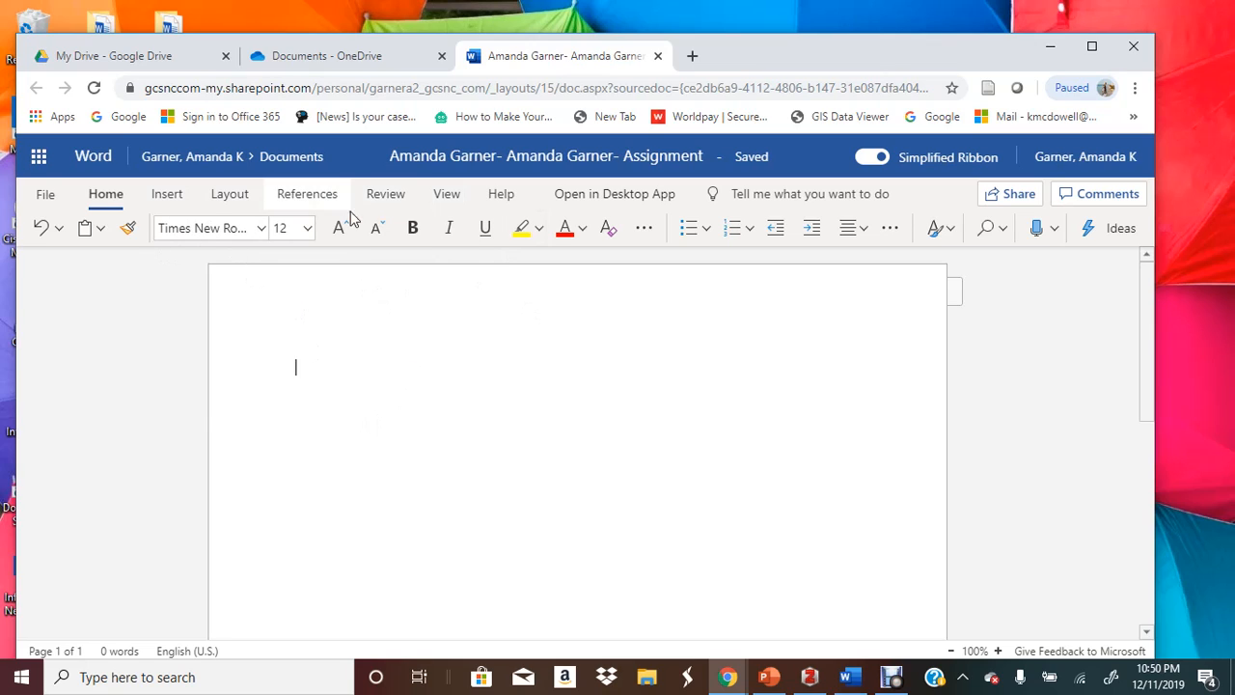
Apply the Normal margin preset, giving 1-inch margins on all sides
left_click(253, 197)
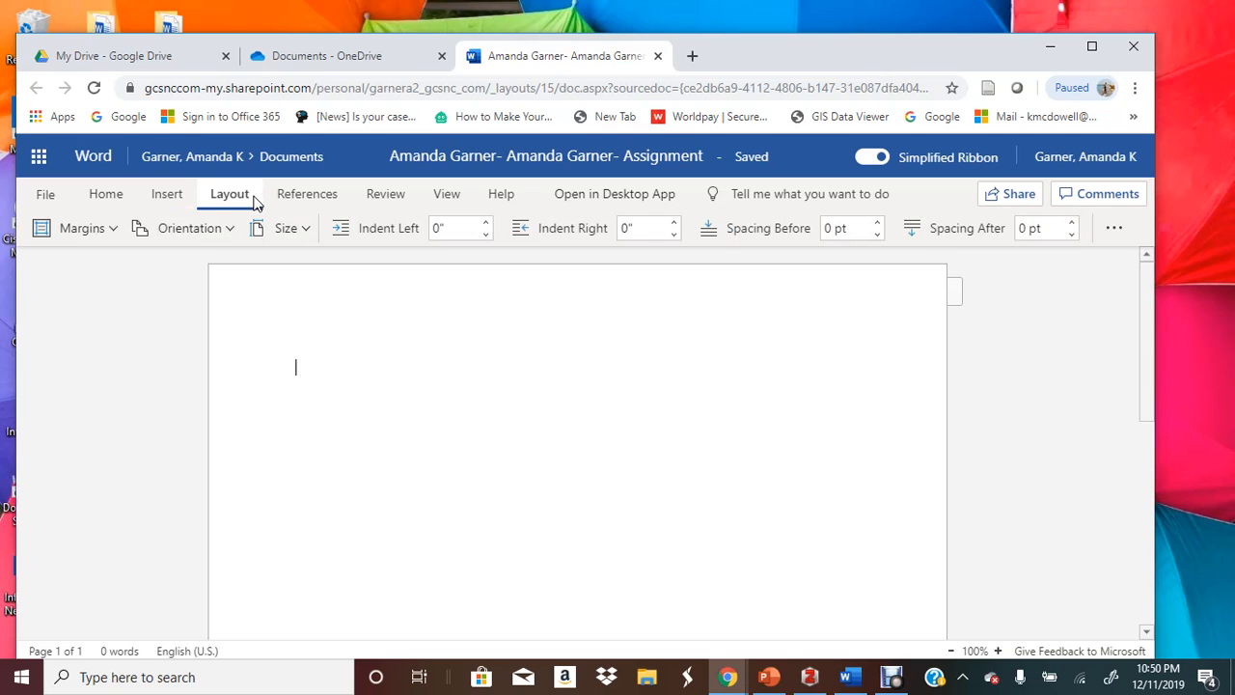
left_click(100, 228)
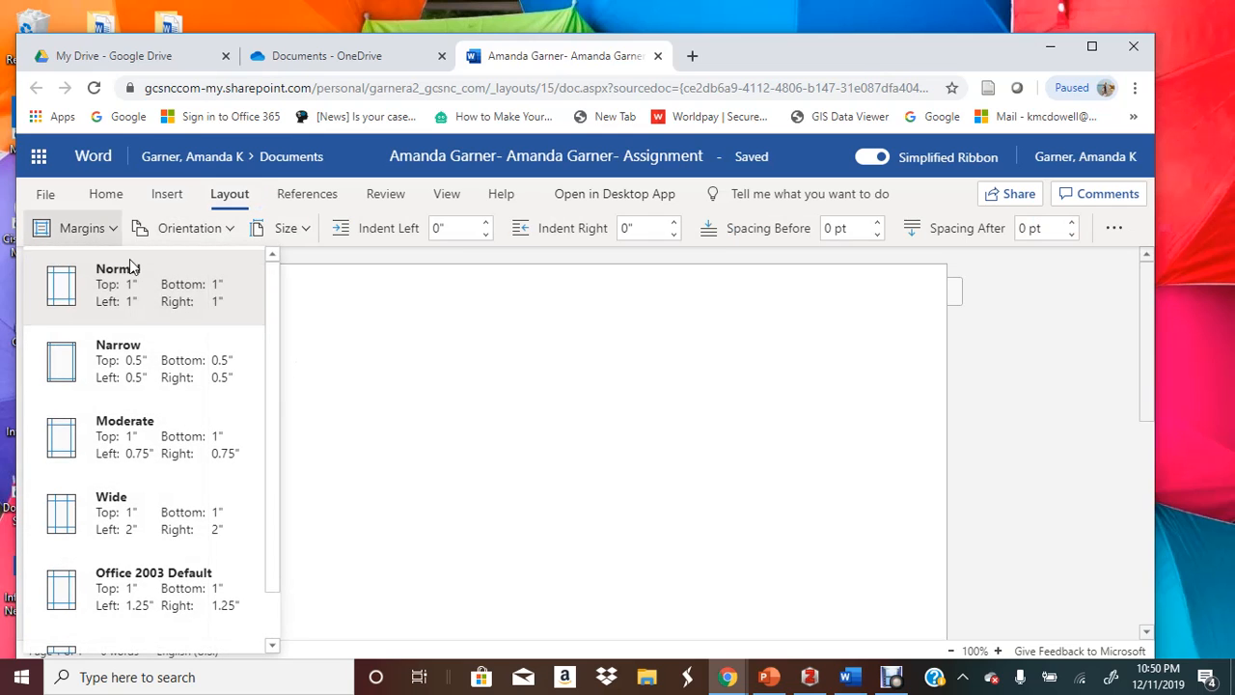
left_click(376, 346)
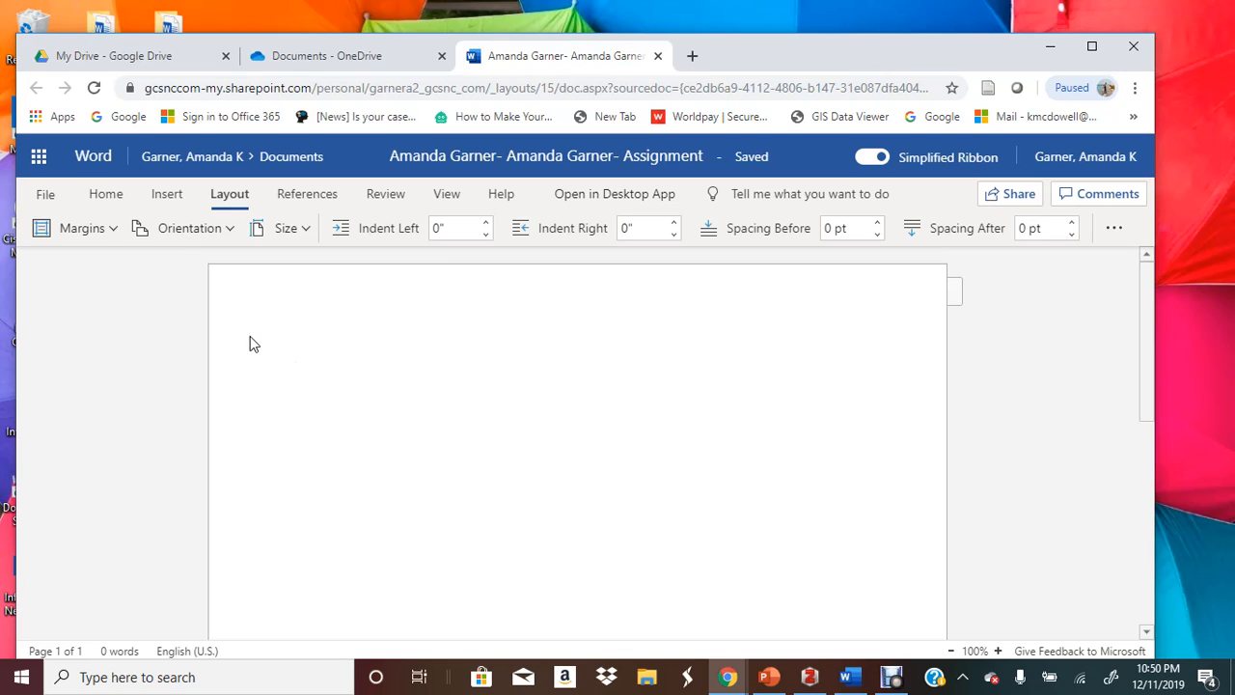
Type the heading lines Your Name, Teacher's Name, English II and 11 December 2019
type("Your Name")
key("Return")
type("Teac")
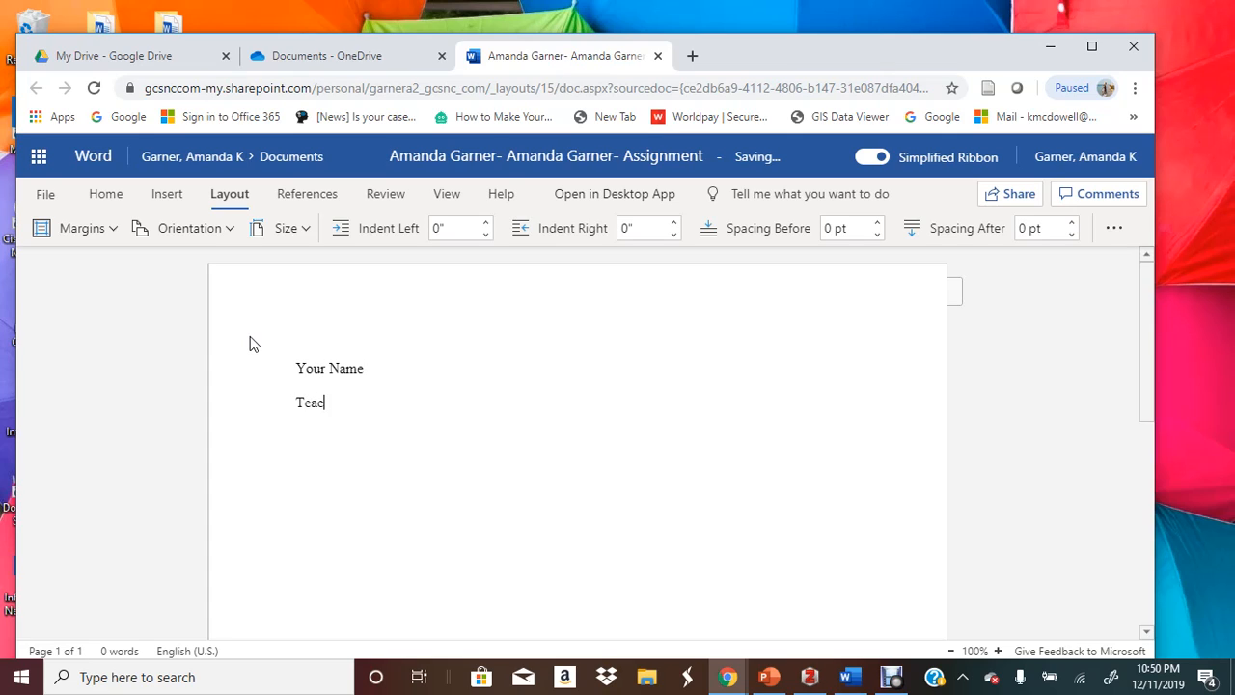
type("her's NameEnglish II")
key("Return")
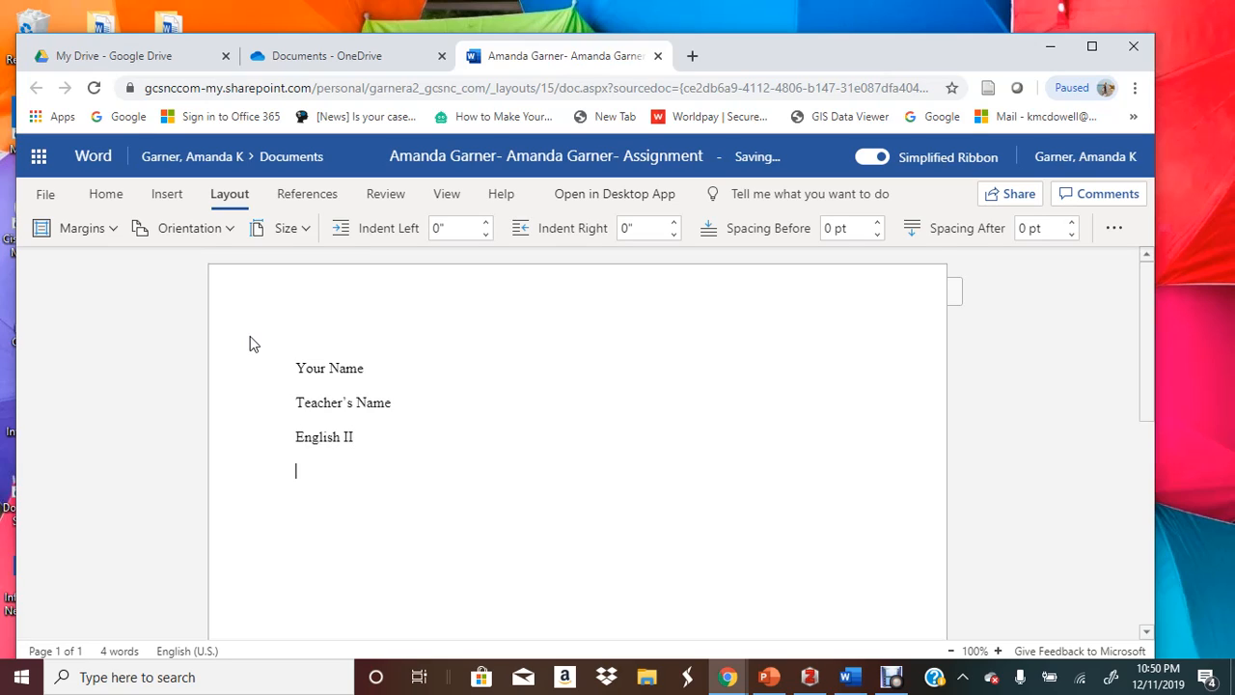
type("11 December 2019")
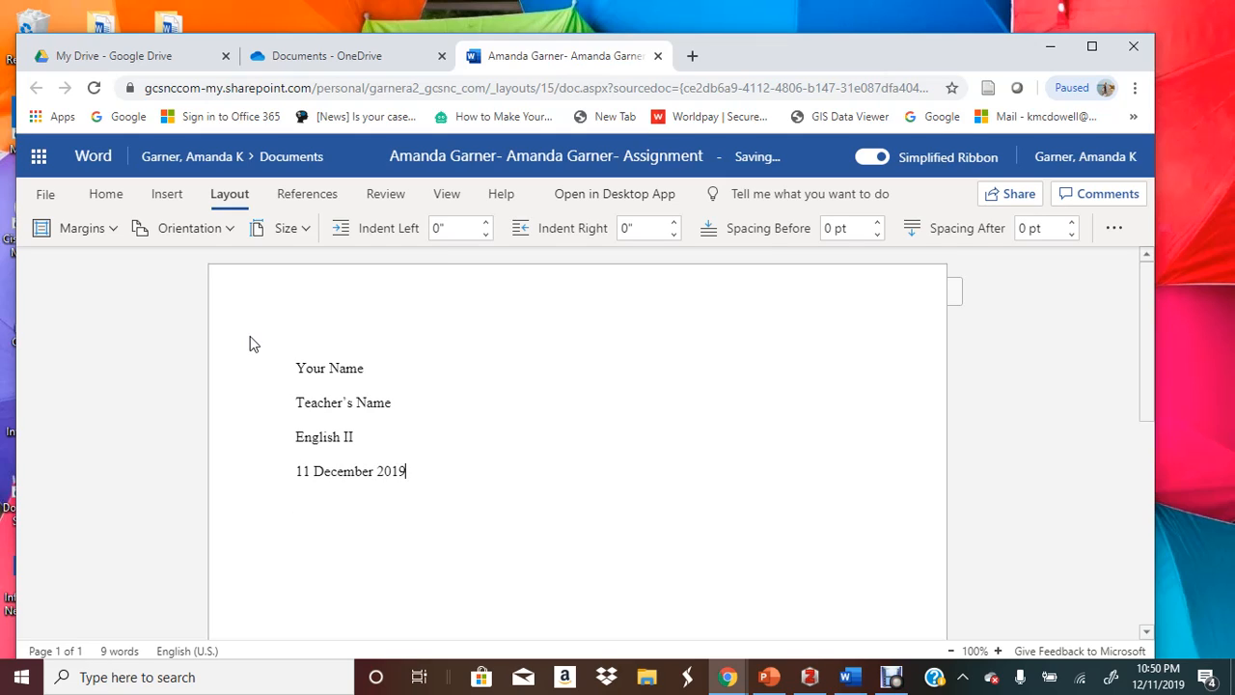
key("Return")
left_click(96, 198)
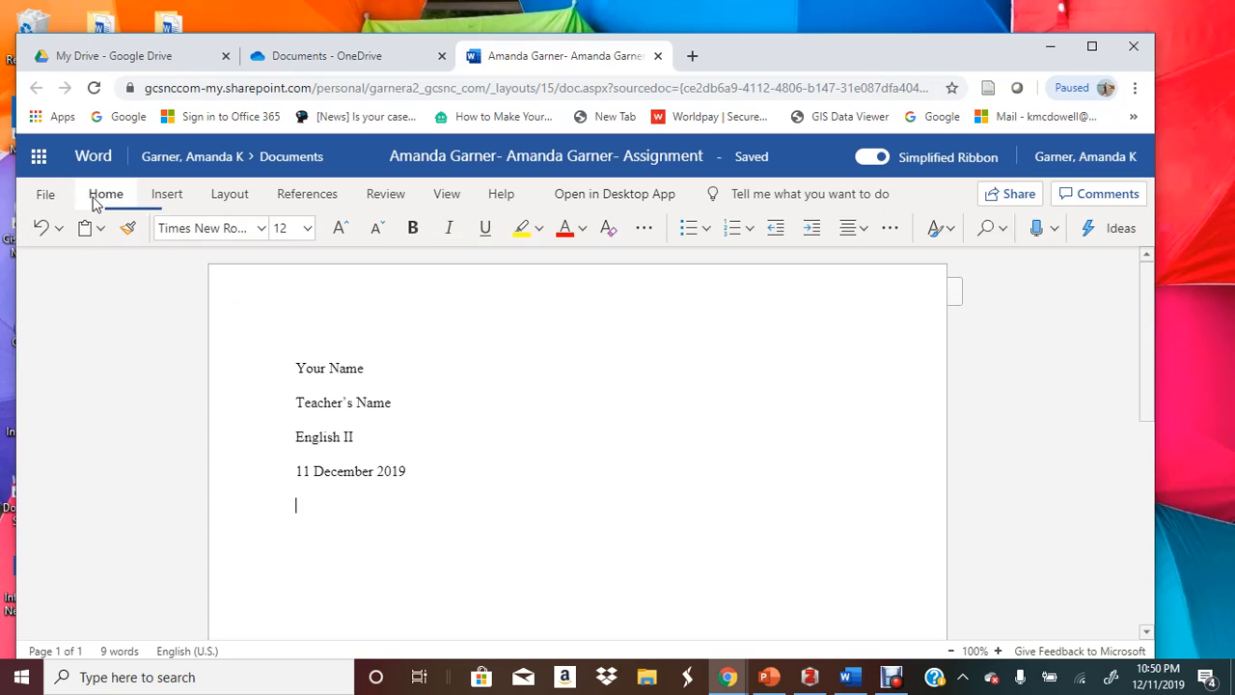
Enter 'Your Last Name' in the header's right-hand section
left_click(473, 300)
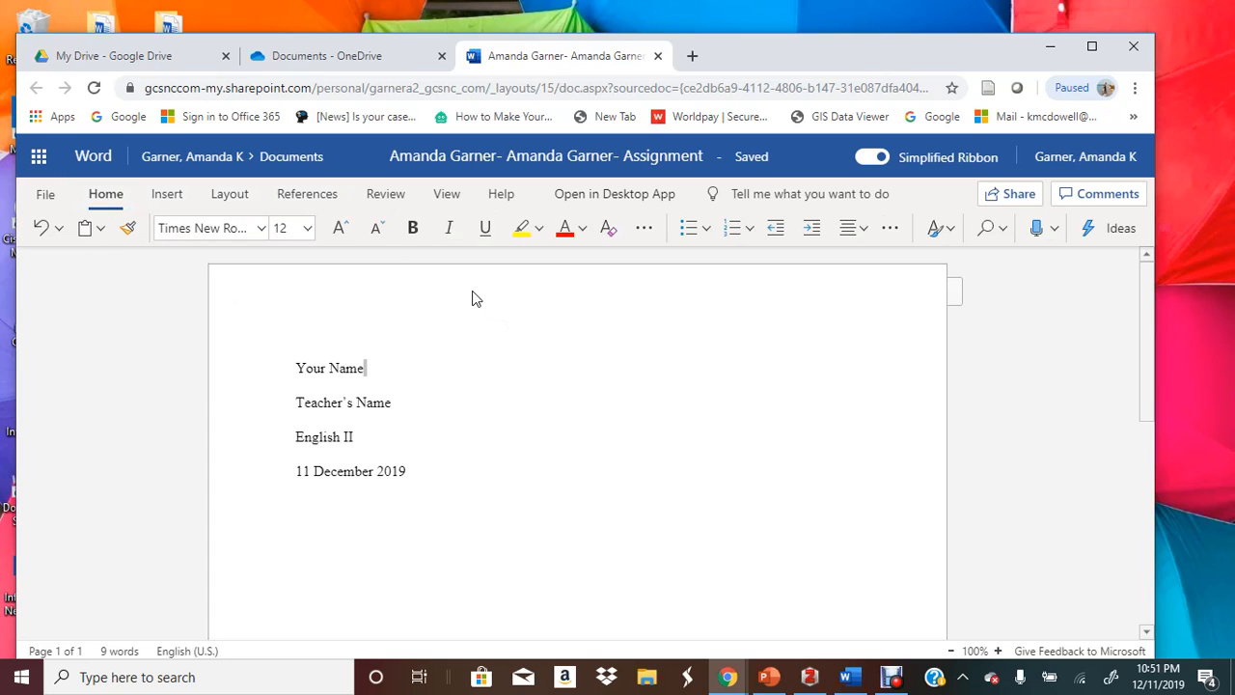
left_click(956, 288)
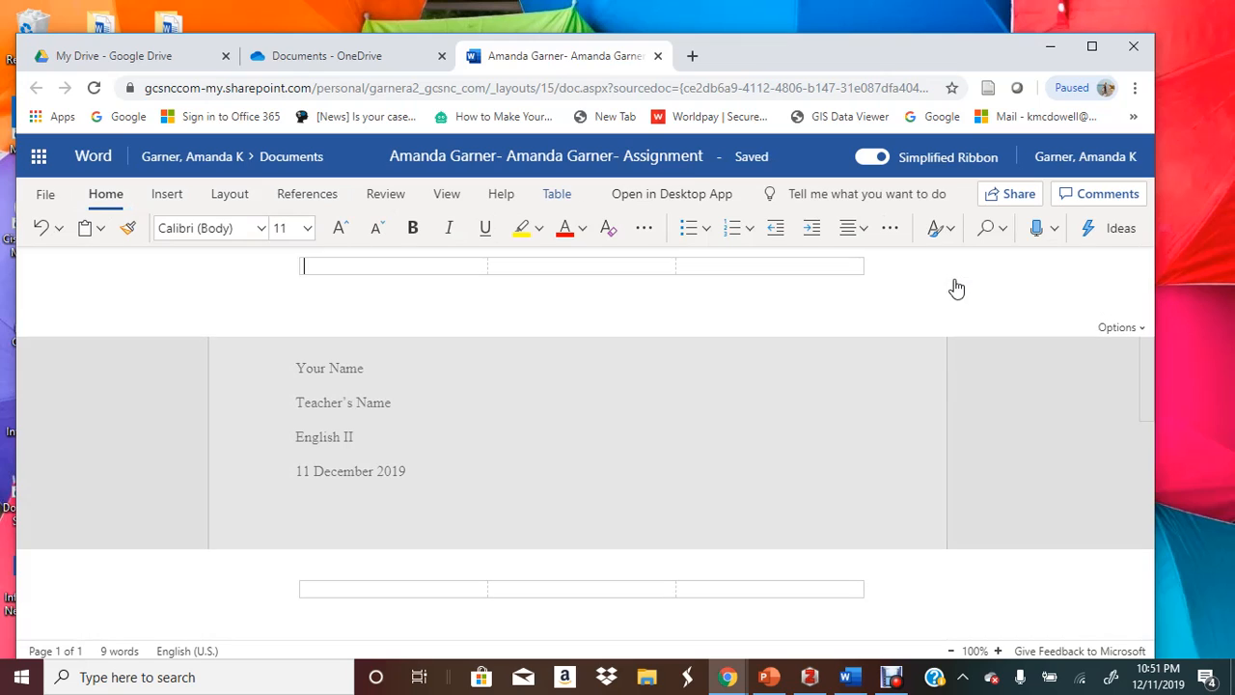
left_click(801, 269)
left_click(1132, 327)
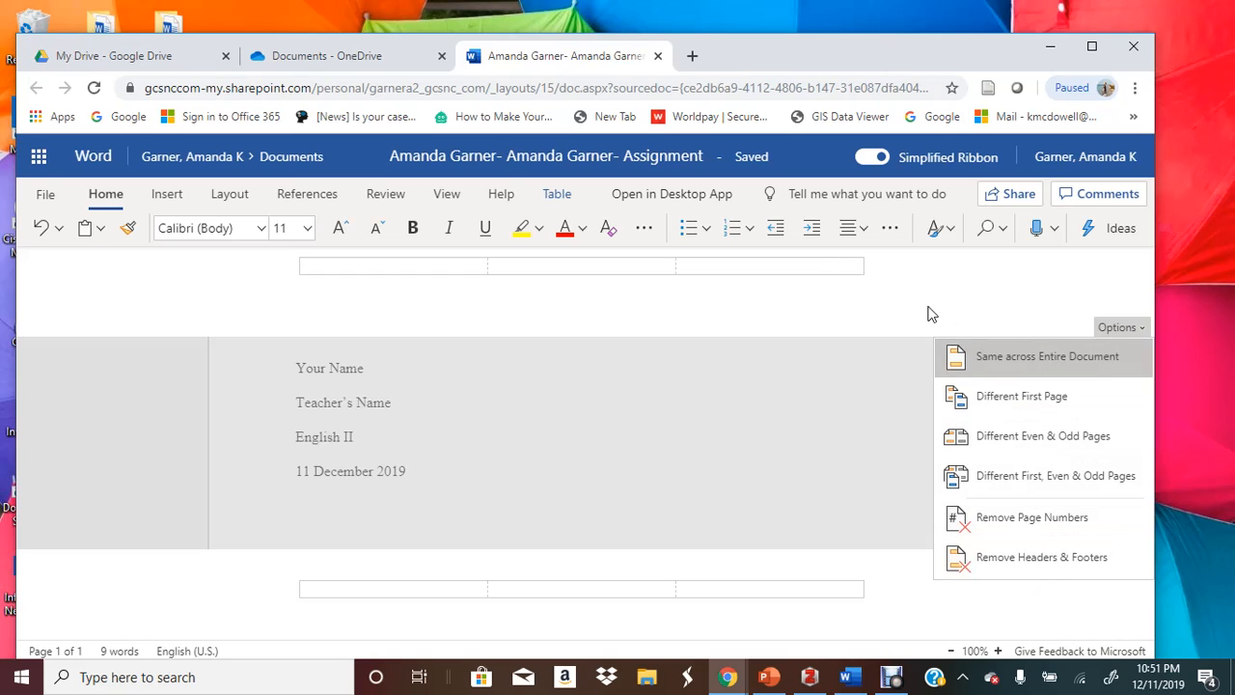
left_click(847, 272)
type("Garner")
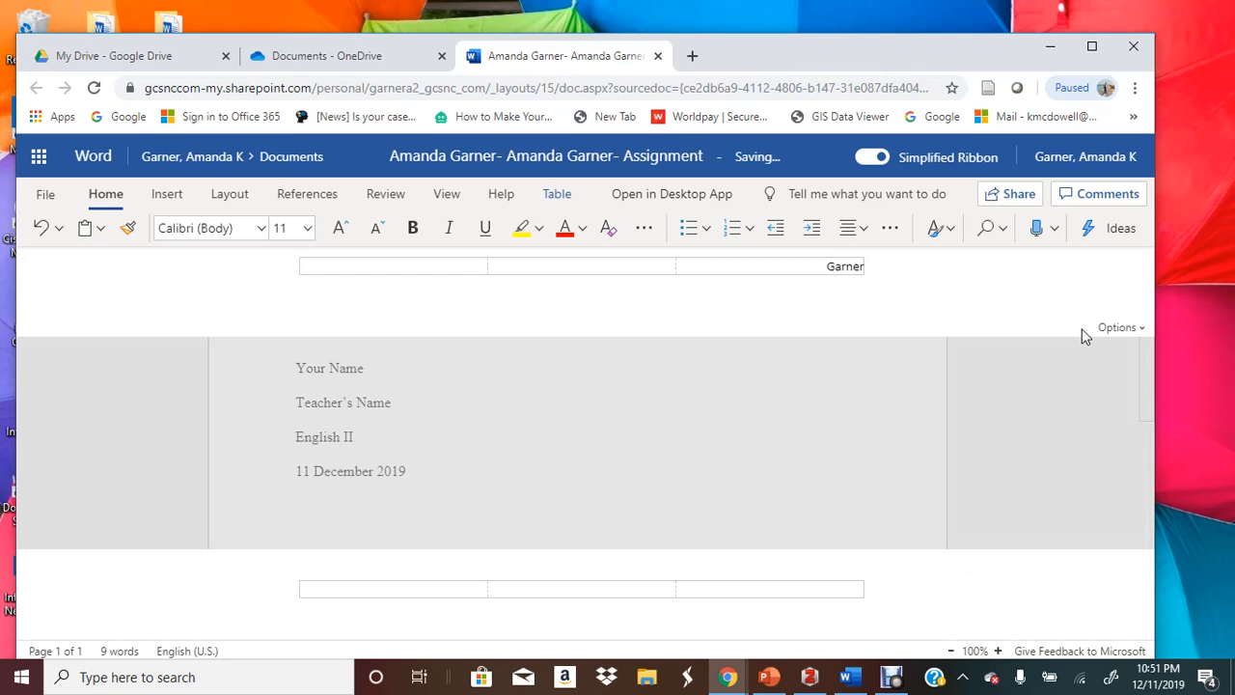
key("BackSpace")
key("BackSpace")
key("BackSpace")
key("BackSpace")
key("BackSpace")
key("BackSpace")
type("Your Last Name")
left_click(1109, 328)
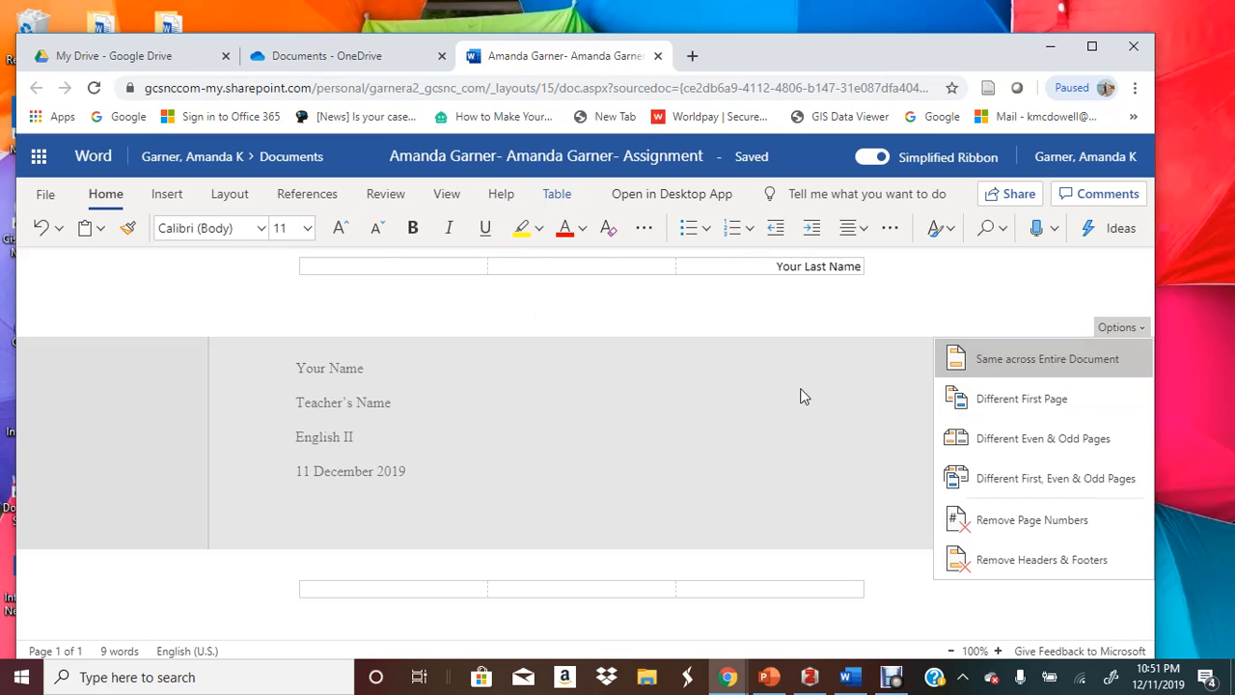
left_click(562, 202)
Add a top-right page number to the header and enable Different First Page
left_click(560, 197)
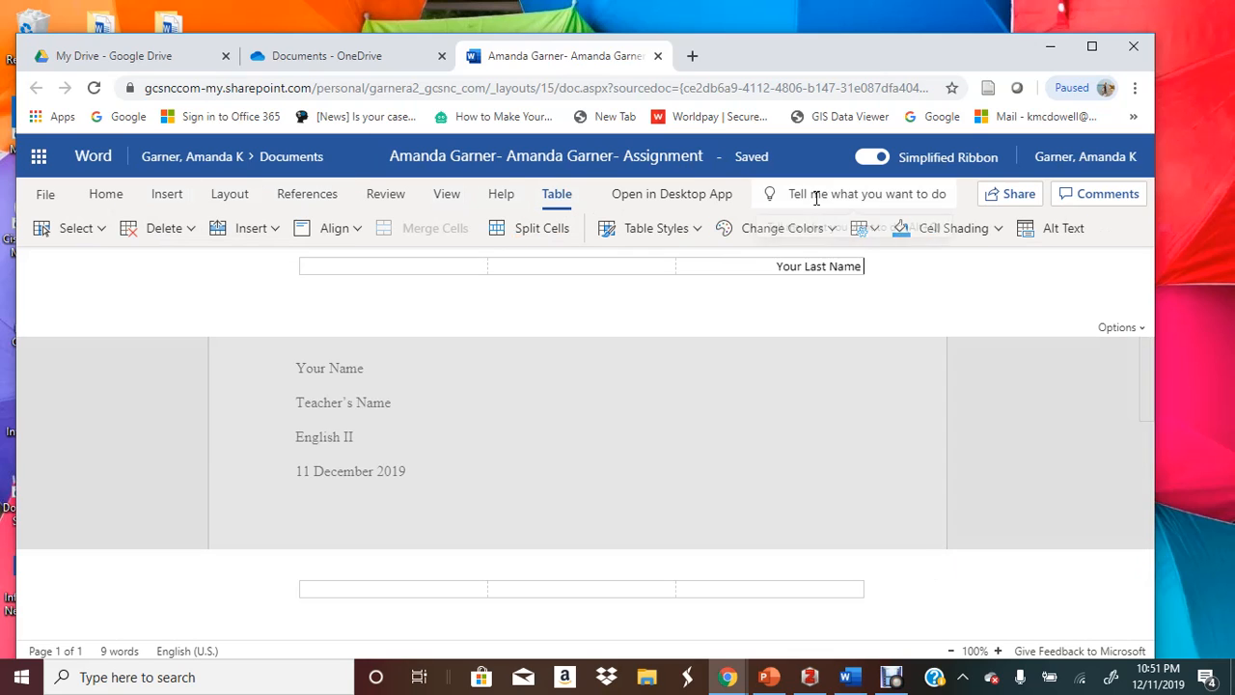
left_click(99, 203)
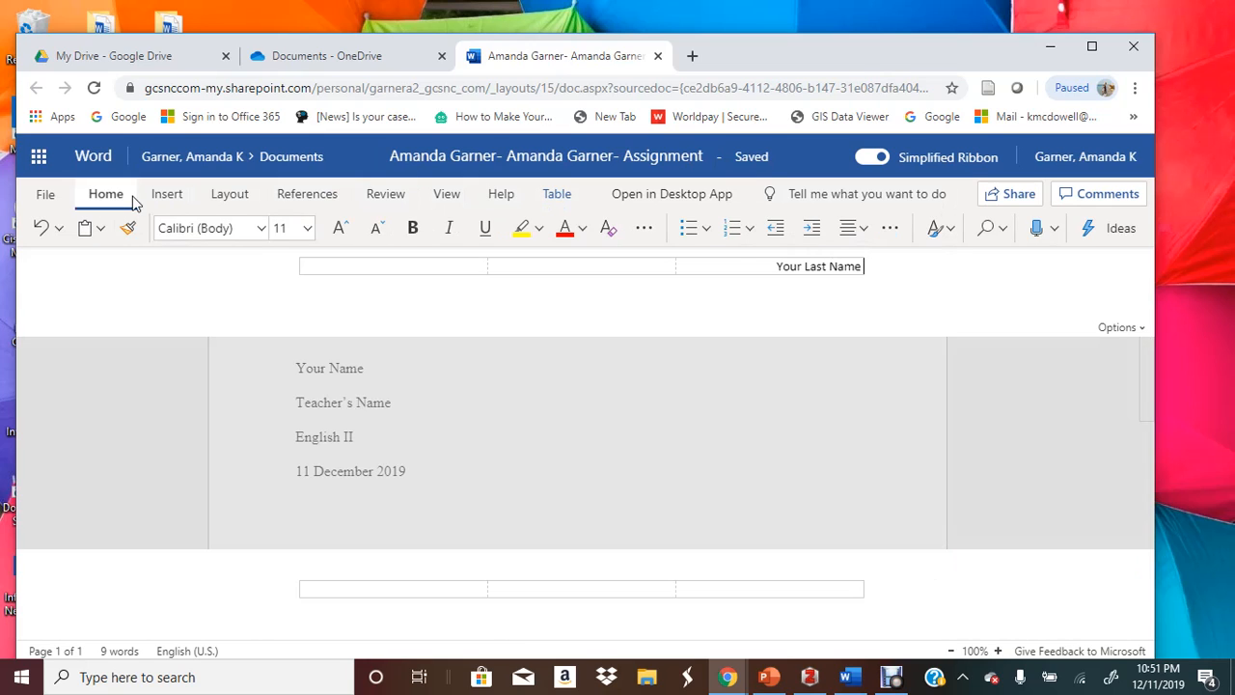
left_click(162, 196)
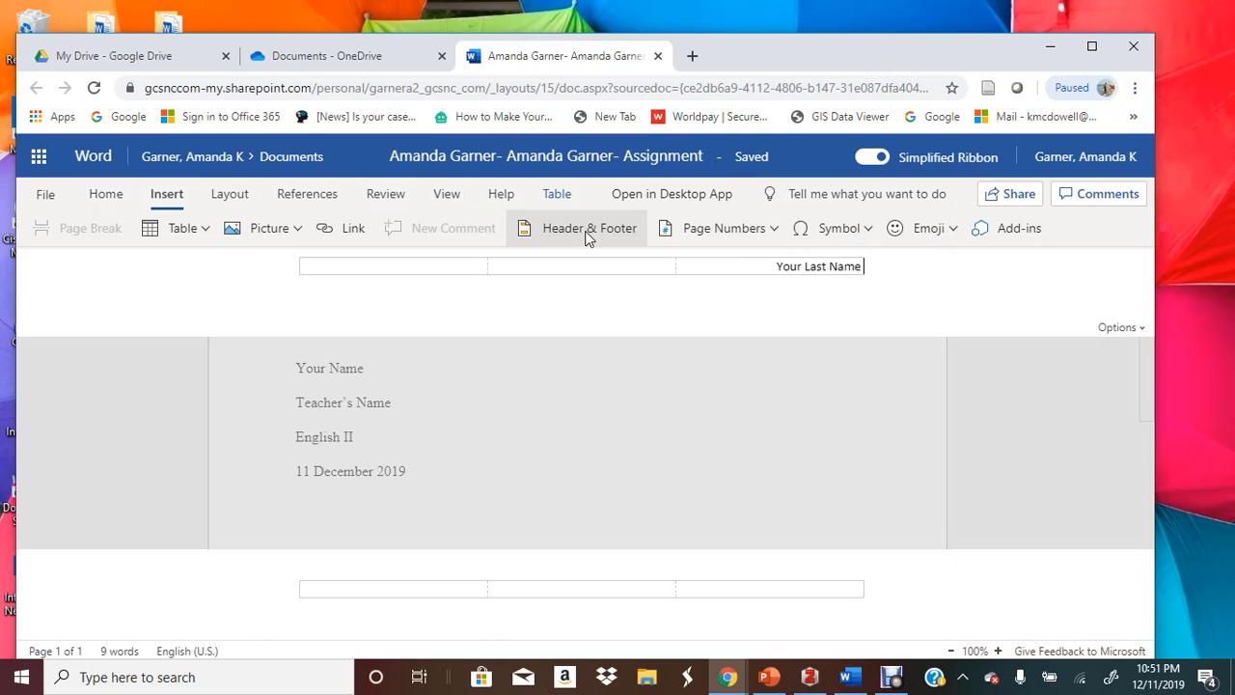
left_click(724, 232)
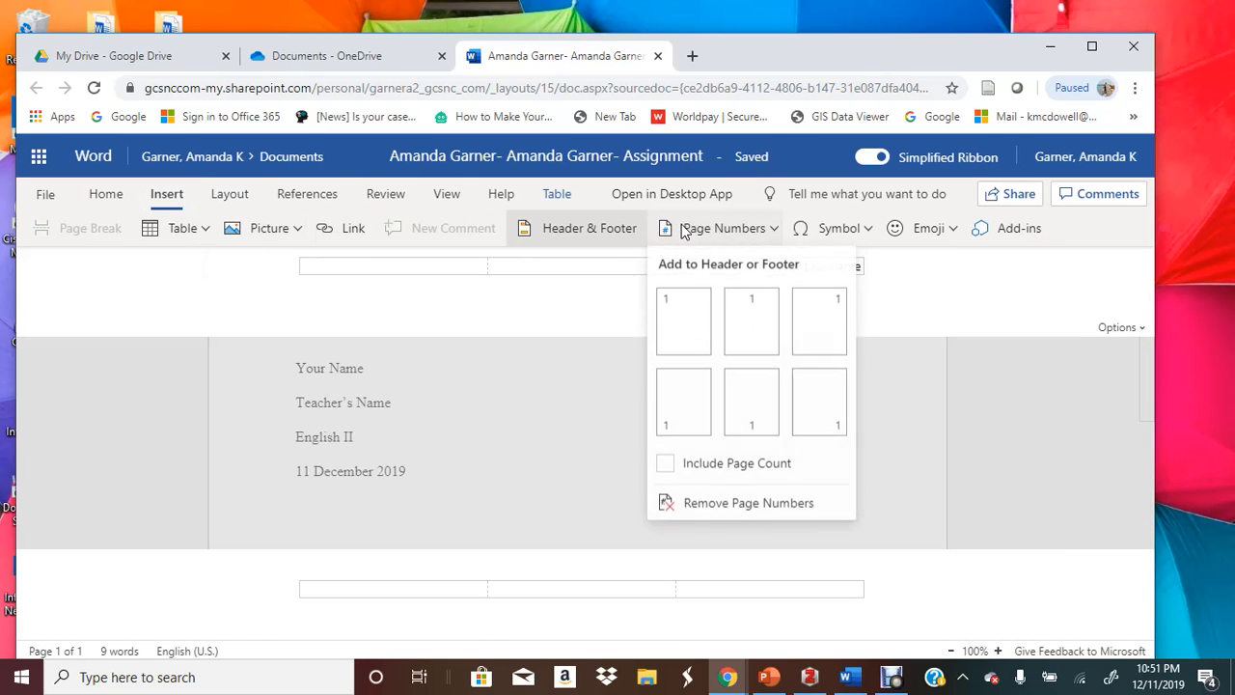
left_click(827, 323)
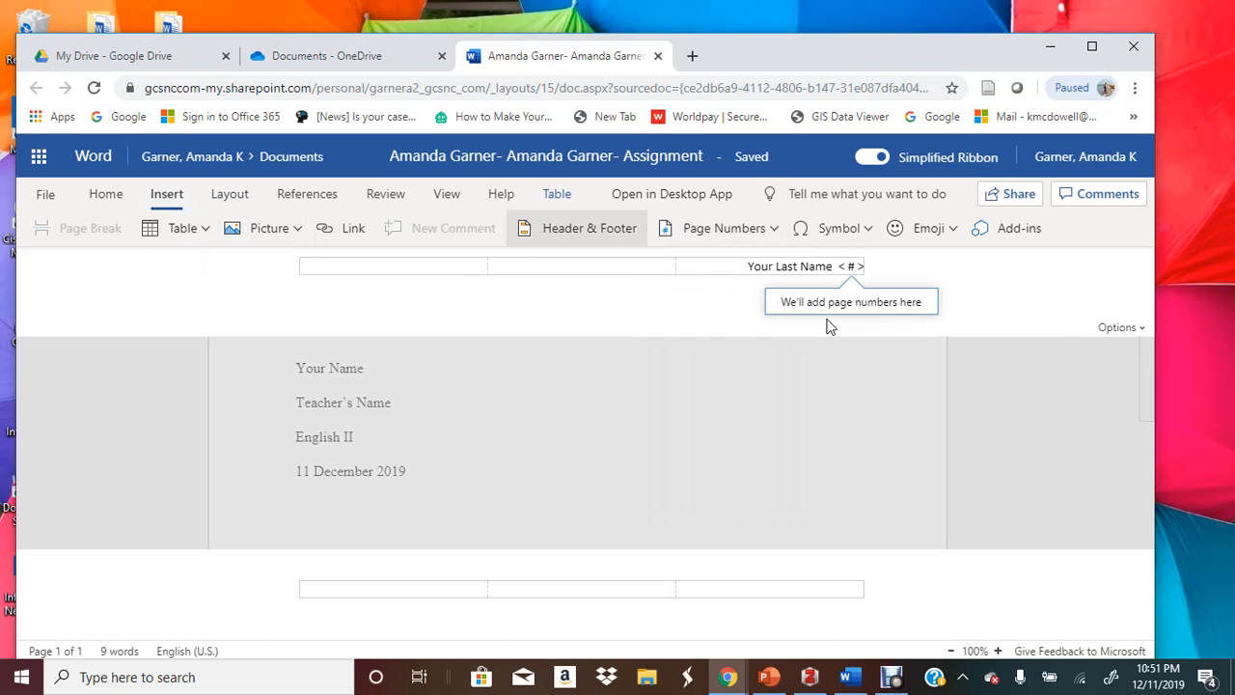
left_click(1117, 327)
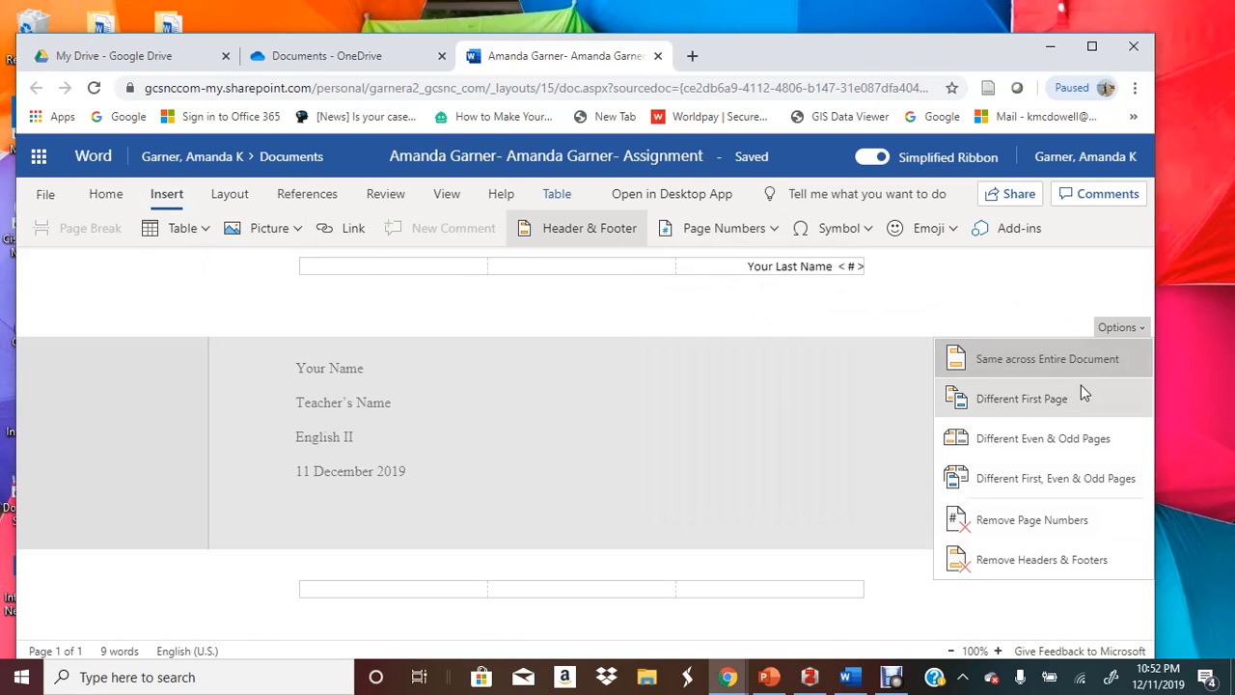
left_click(1023, 399)
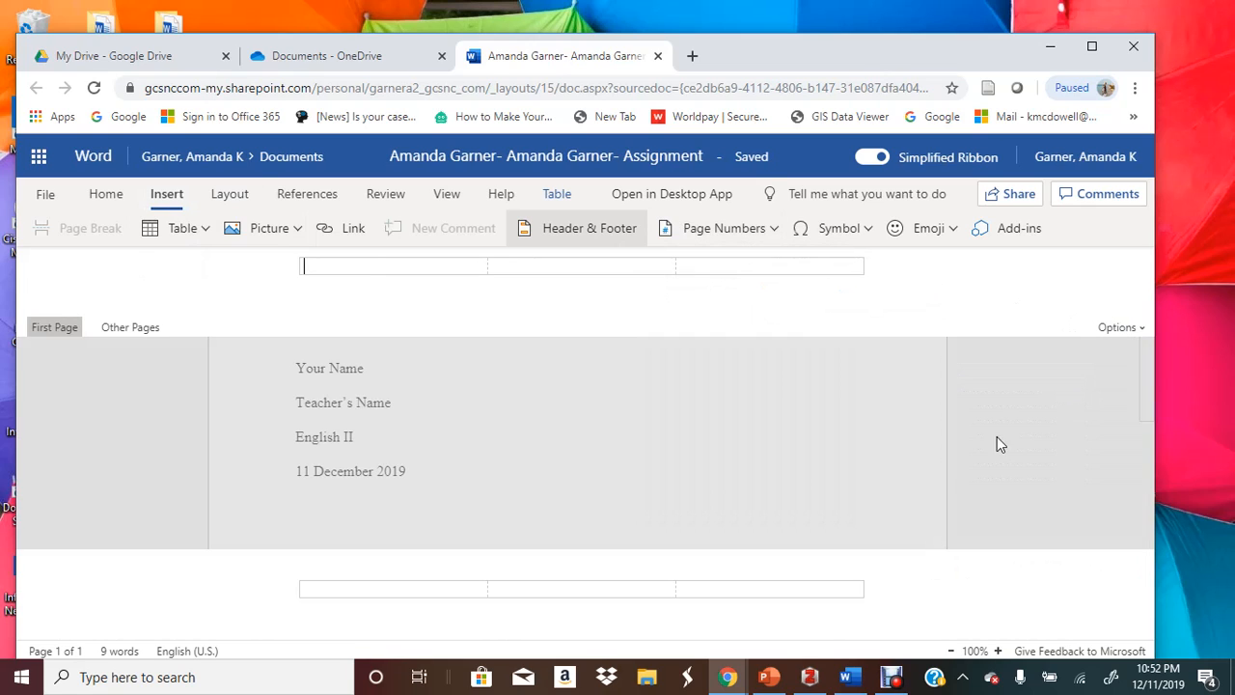
Return to the body and start a new line below the date
left_click(915, 483)
scroll(922, 504, "down", 4)
scroll(923, 504, "up", 3)
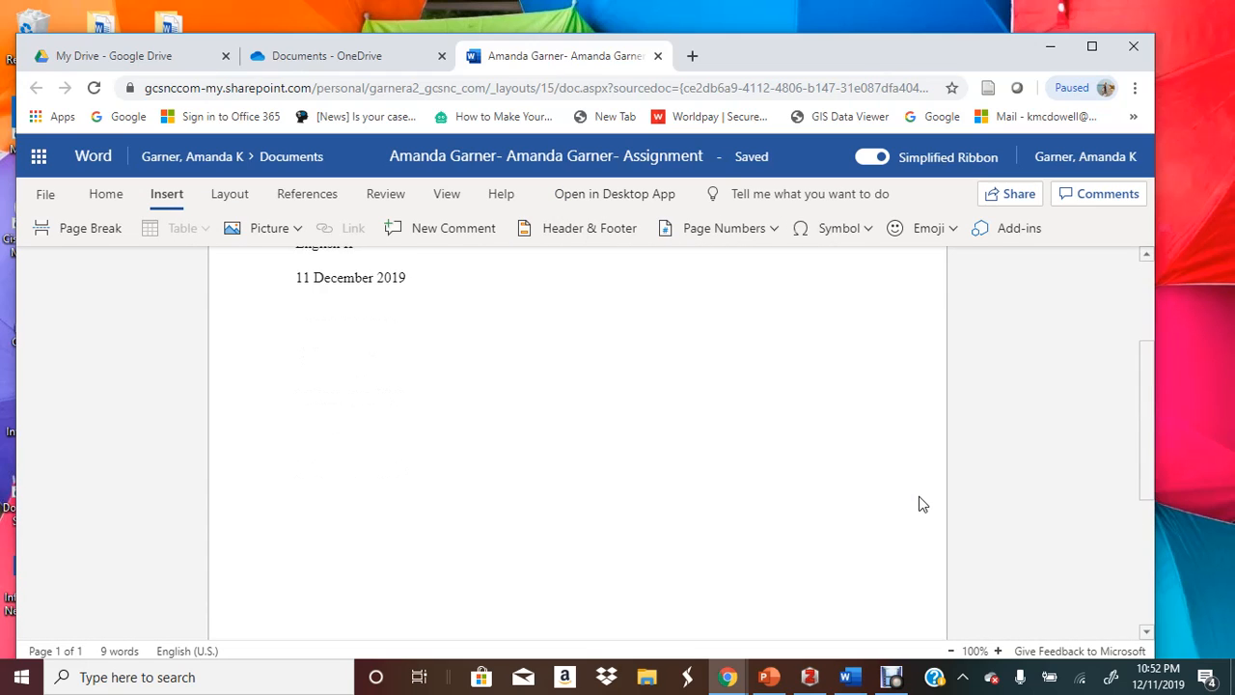
left_click(549, 393)
key("Return")
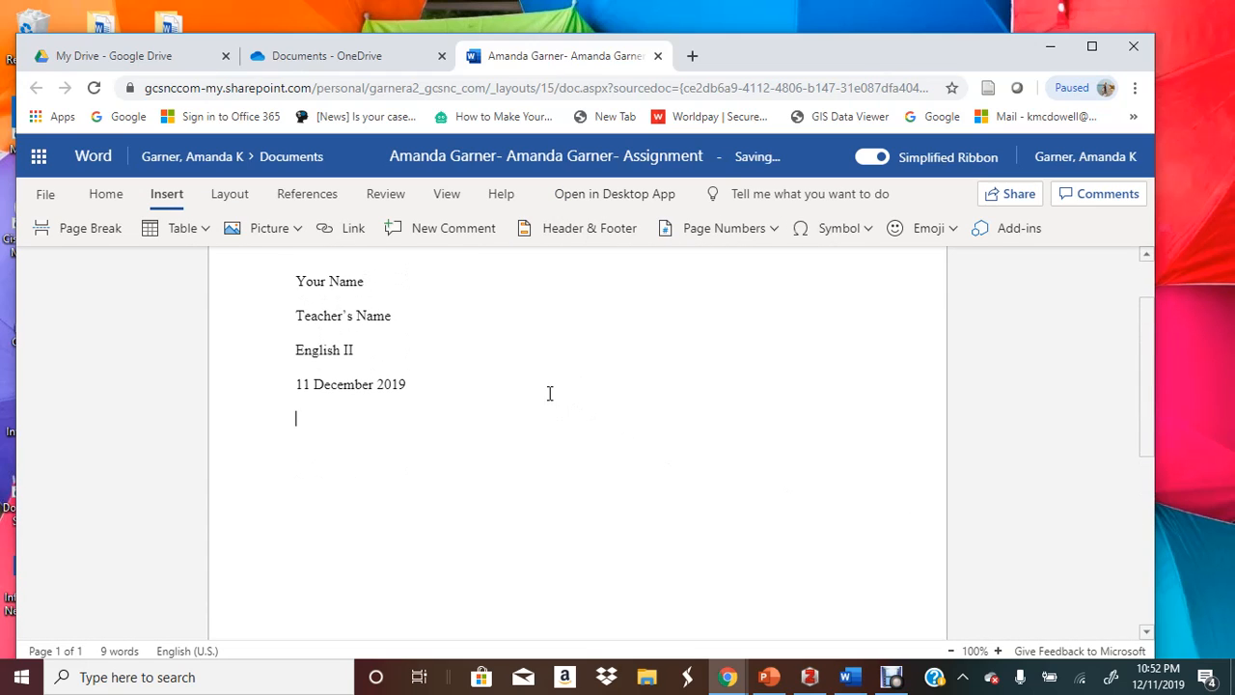
Type centred 'Title' and 'Works Cited' lines below the date
left_click(128, 197)
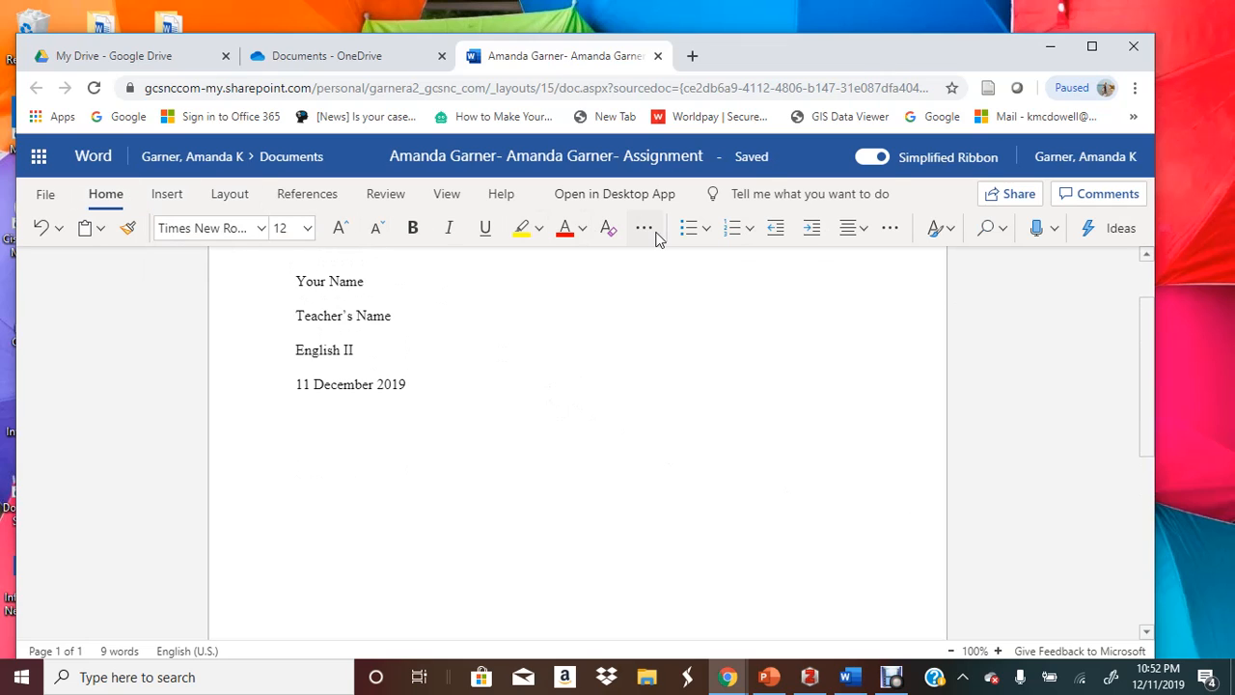
left_click(846, 232)
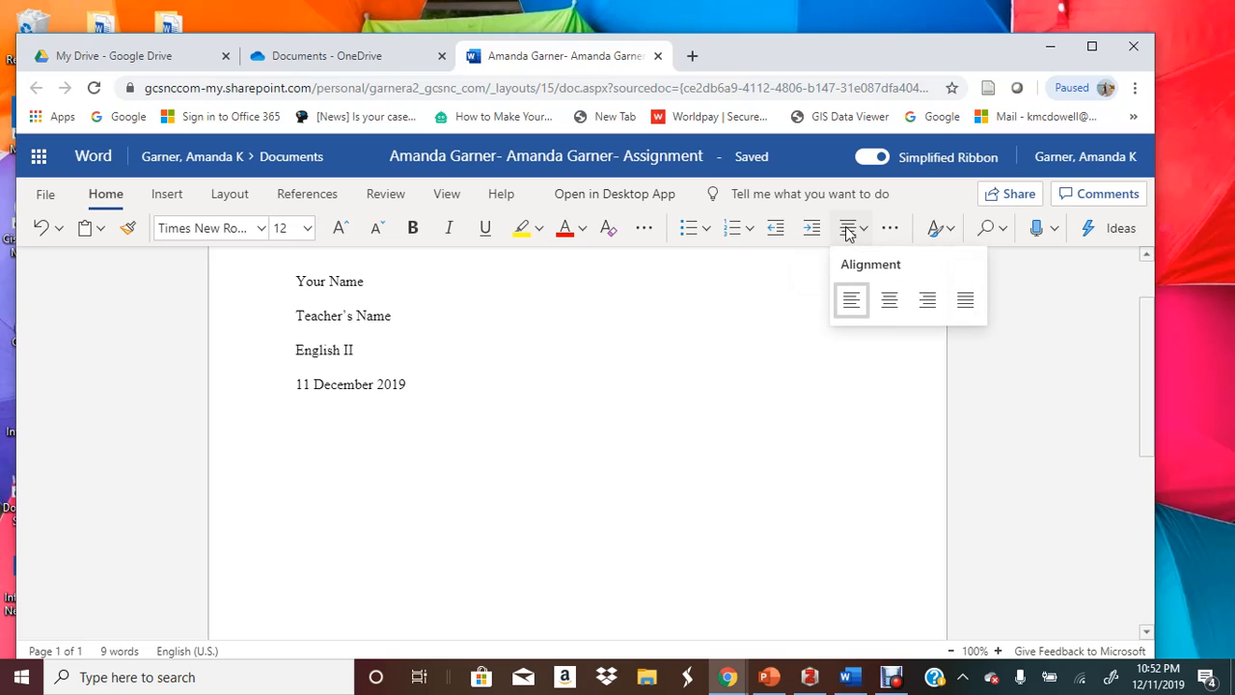
left_click(891, 305)
type("W")
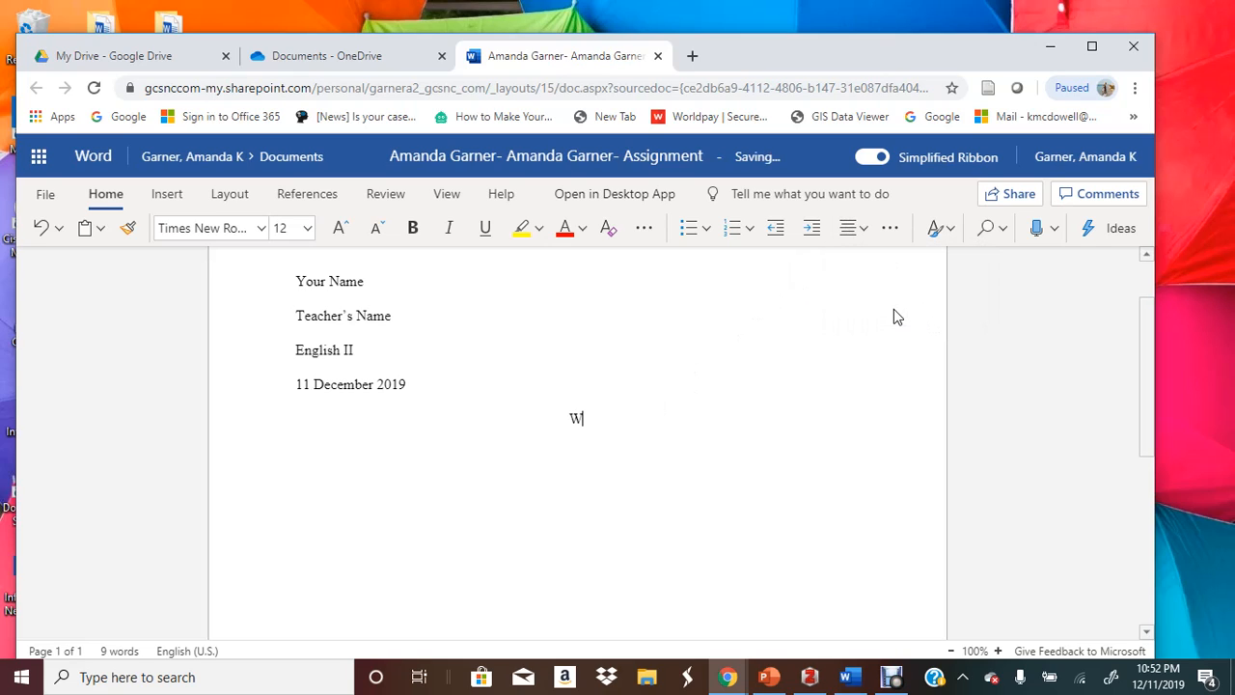
type("orks Cited")
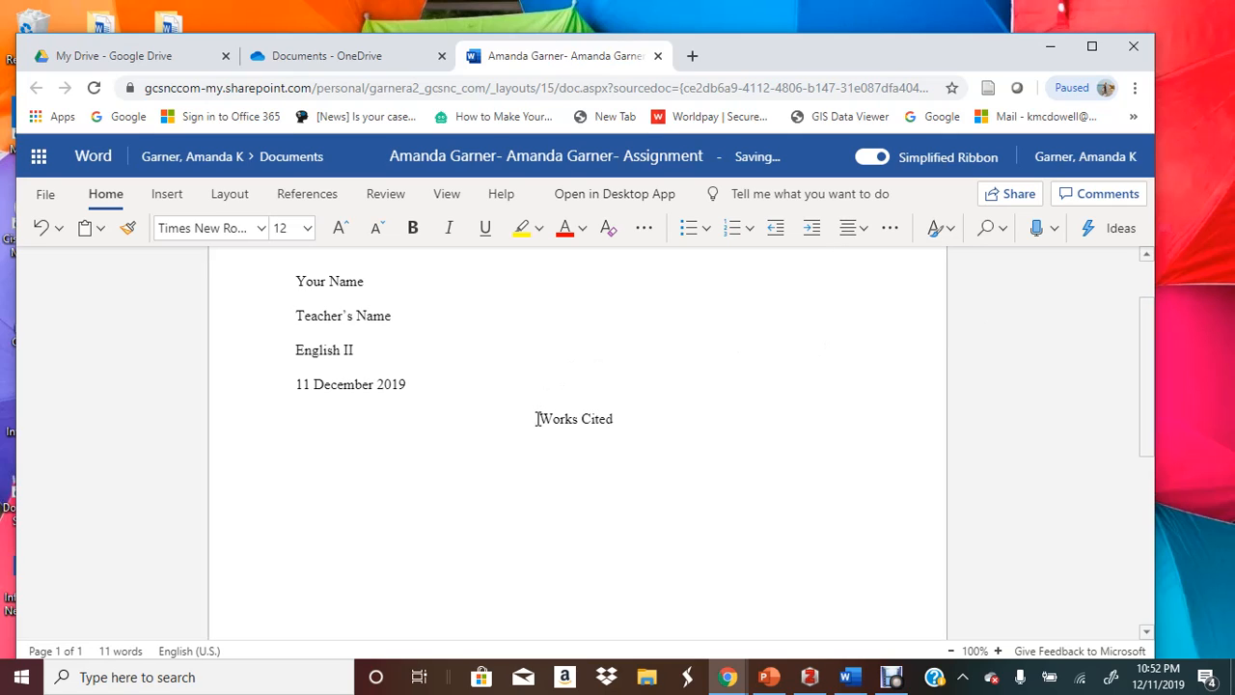
left_click(536, 419)
type("Tit")
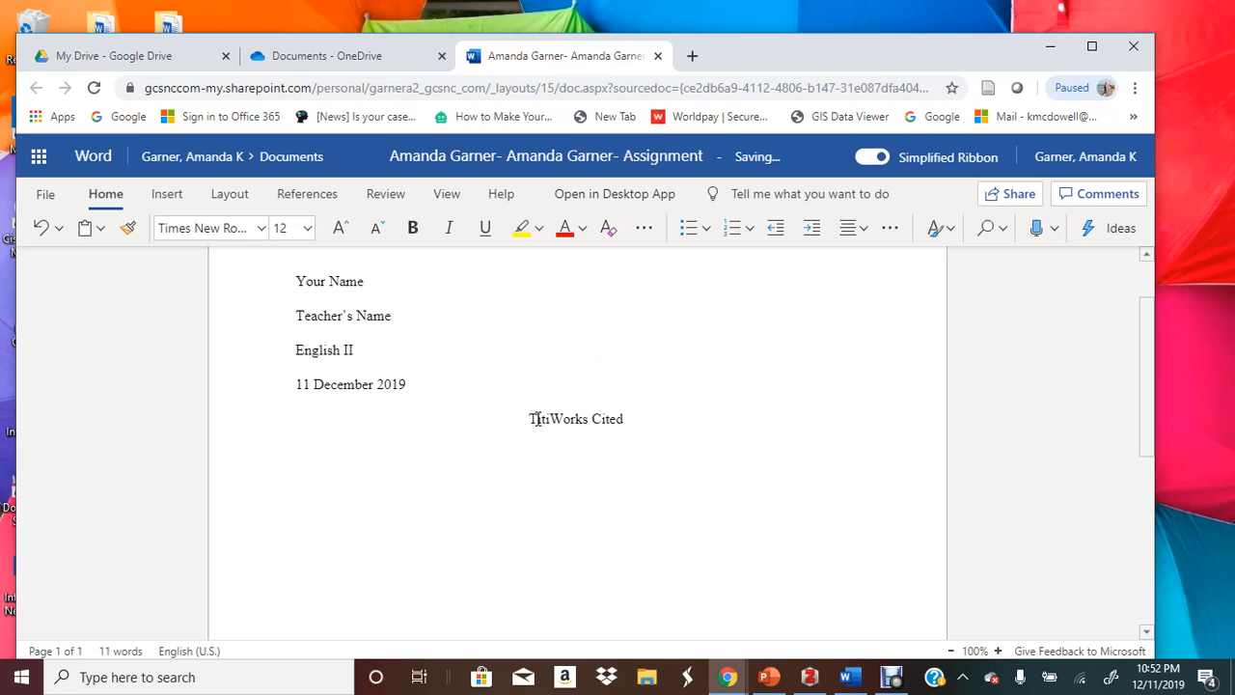
key("BackSpace")
key("BackSpace")
key("BackSpace")
type("Title")
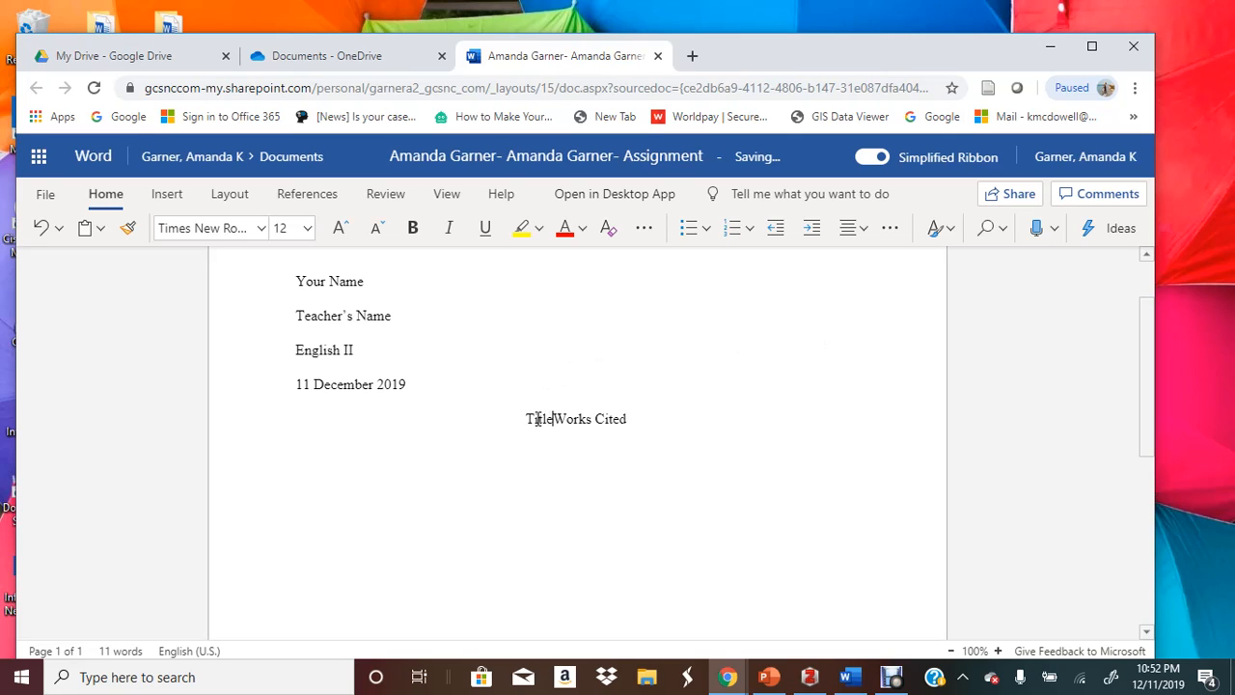
key("Return")
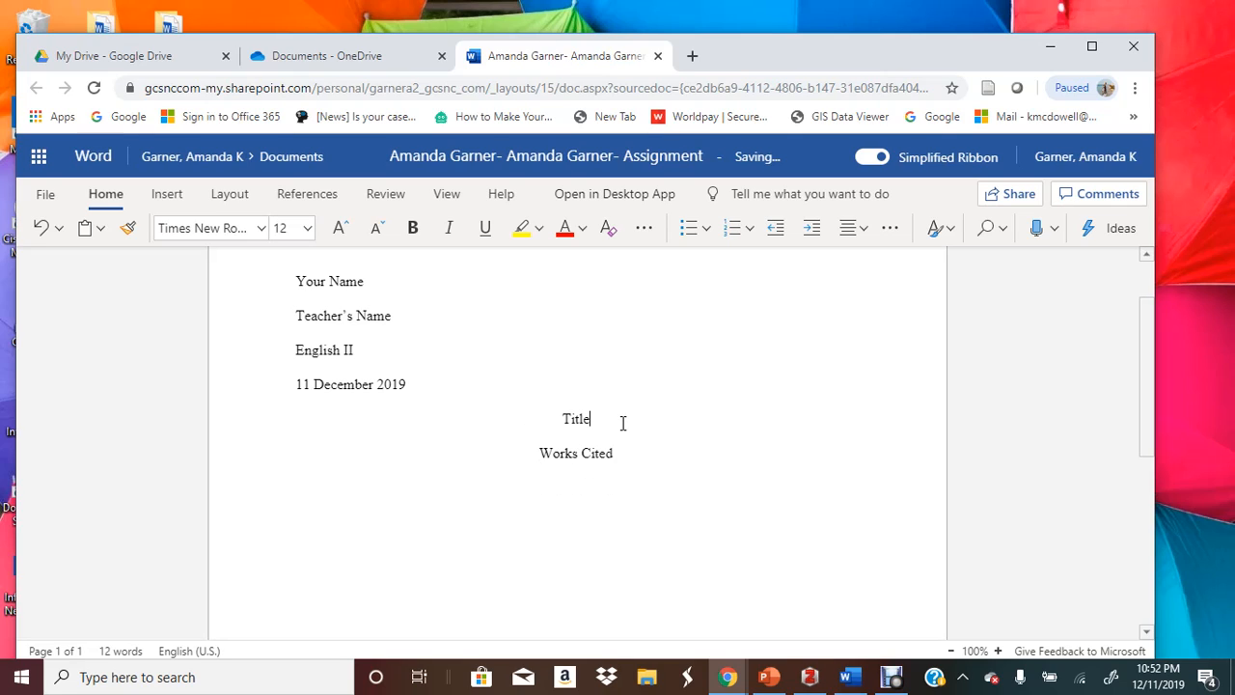
key("Return")
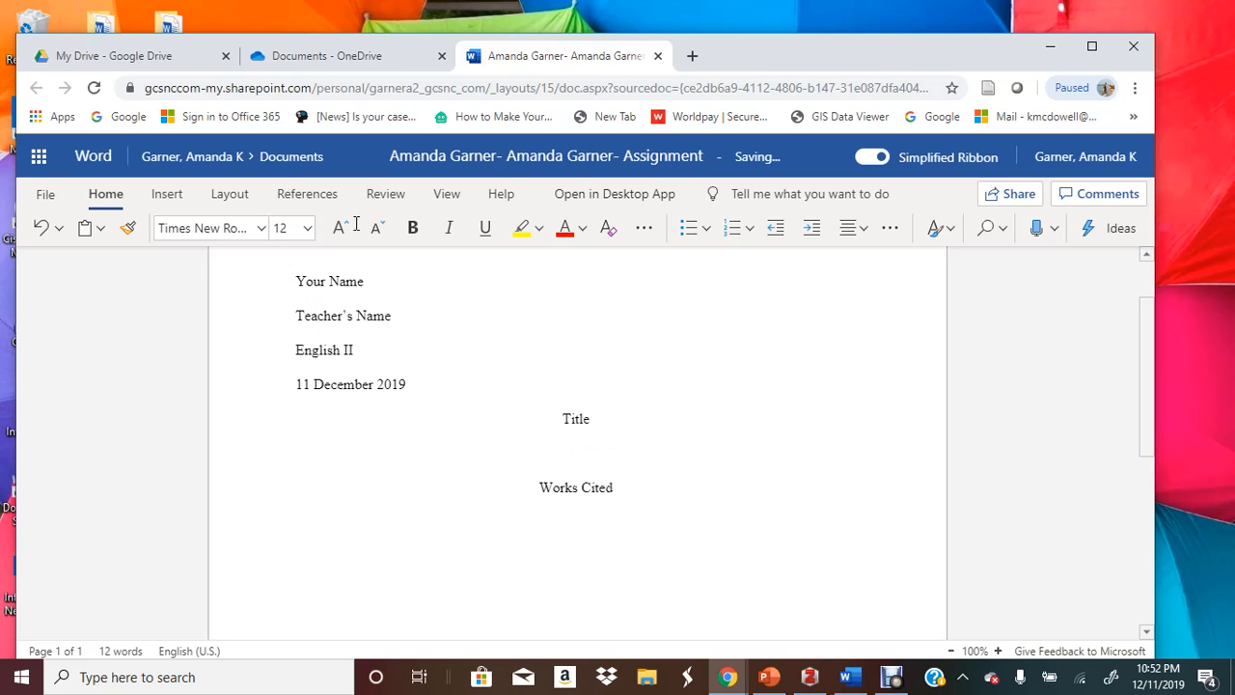
Add a left-aligned 'Type your paper' line under Title and a left-aligned line below Works Cited
left_click(851, 231)
left_click(854, 299)
type("Type your paper")
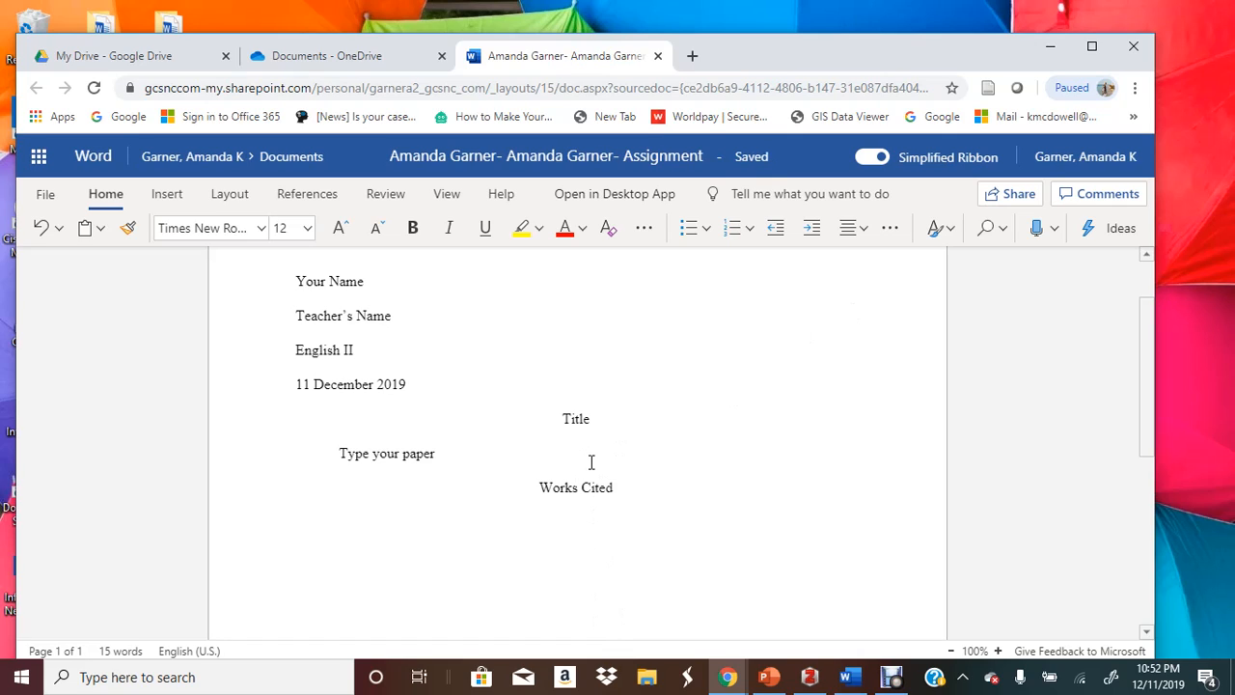
left_click(632, 497)
key("Return")
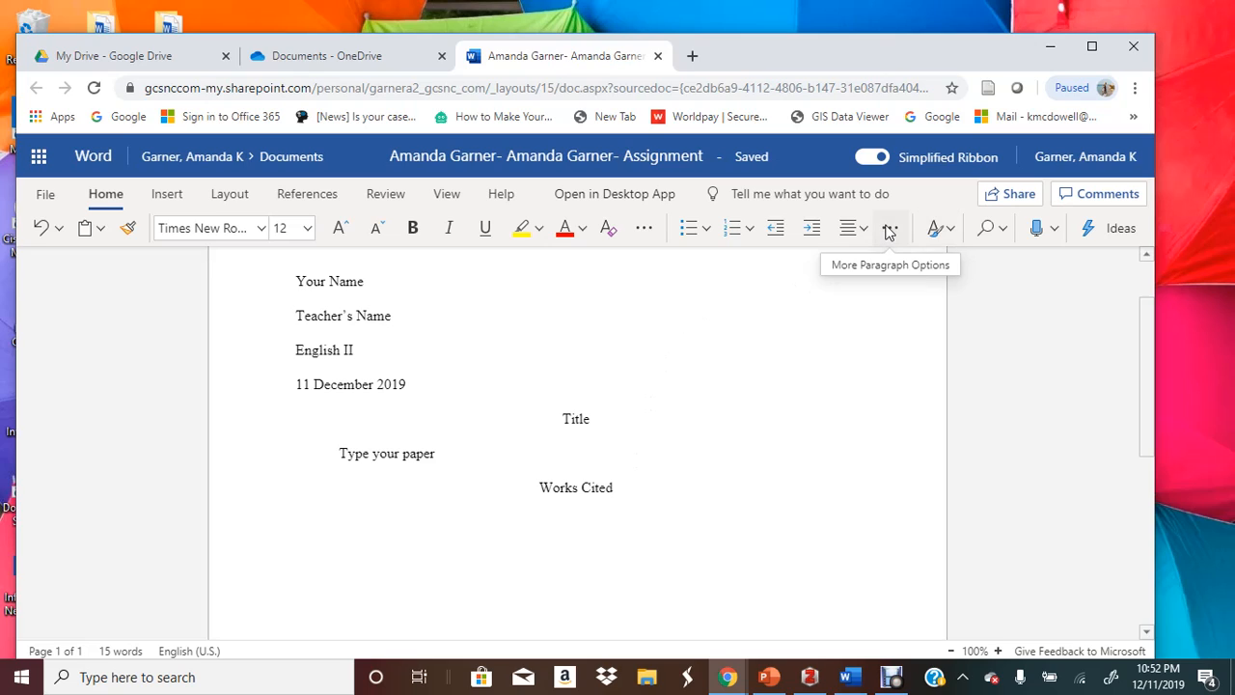
left_click(848, 229)
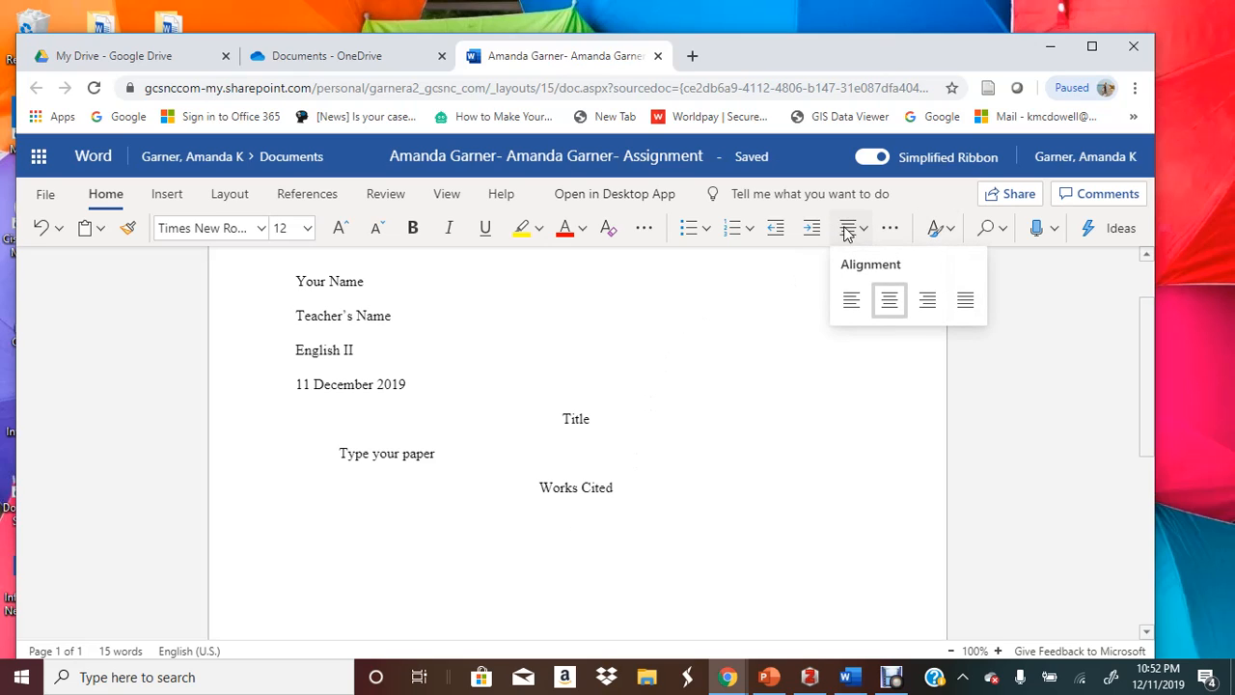
left_click(852, 303)
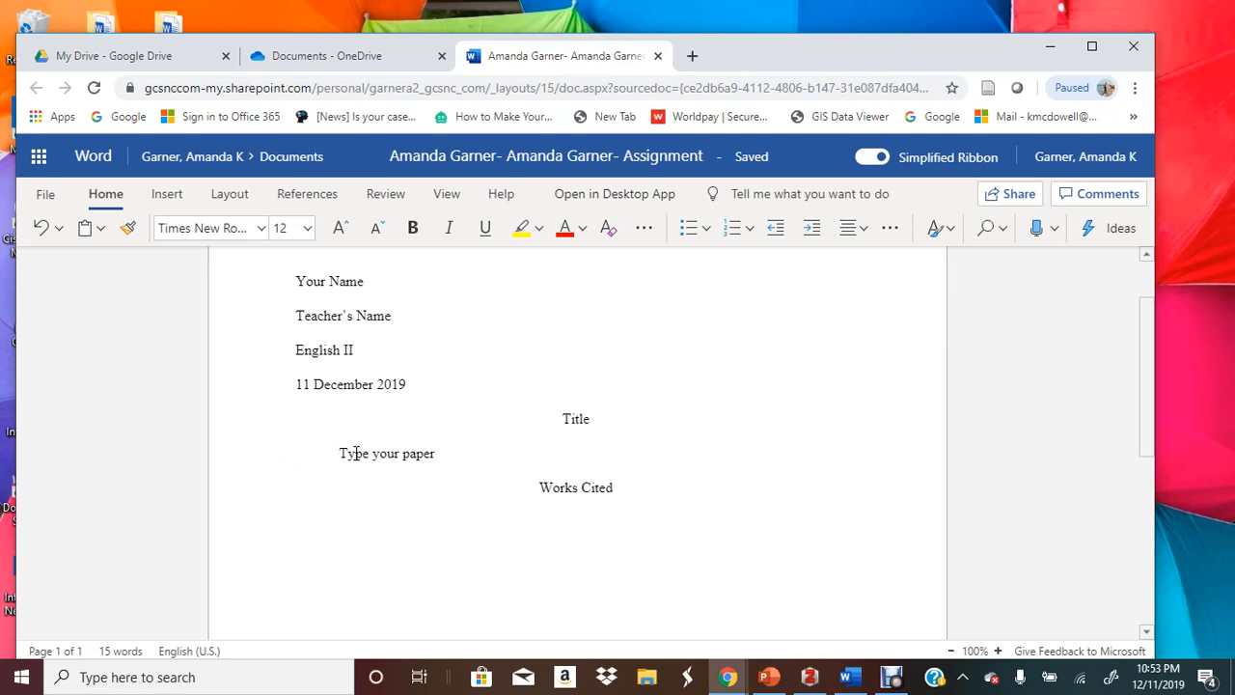
Give the empty line below Works Cited a Hanging special indent in Paragraph settings
left_click(888, 232)
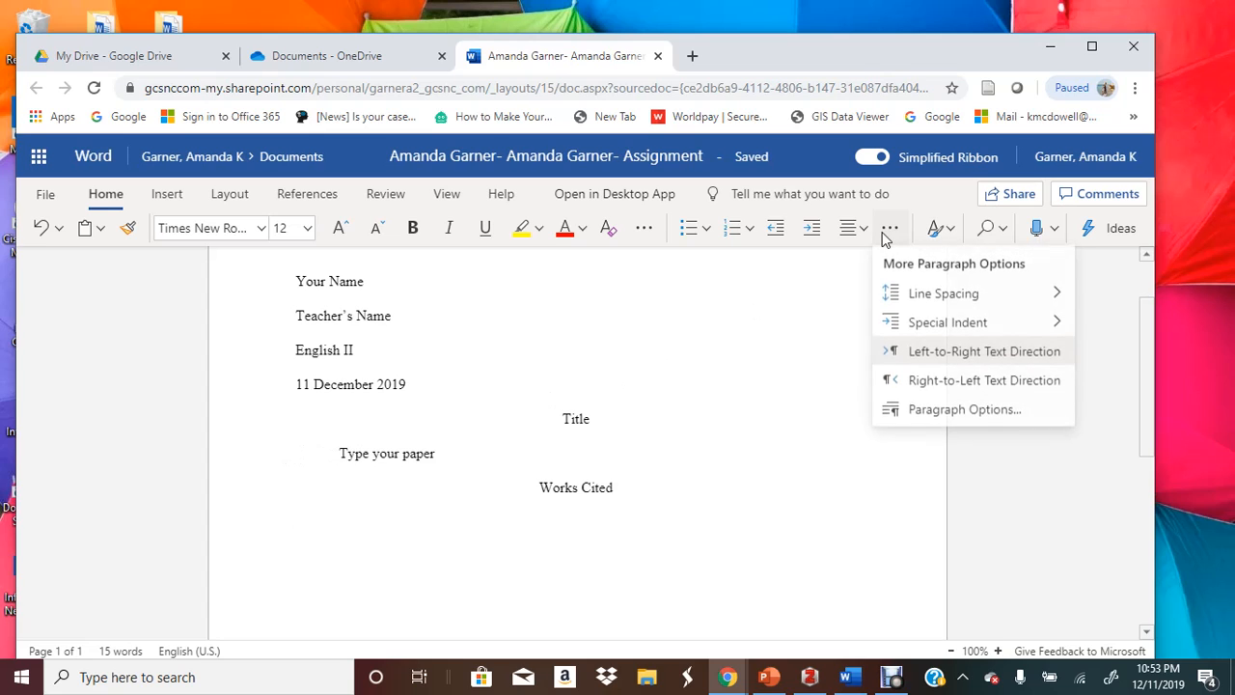
left_click(908, 409)
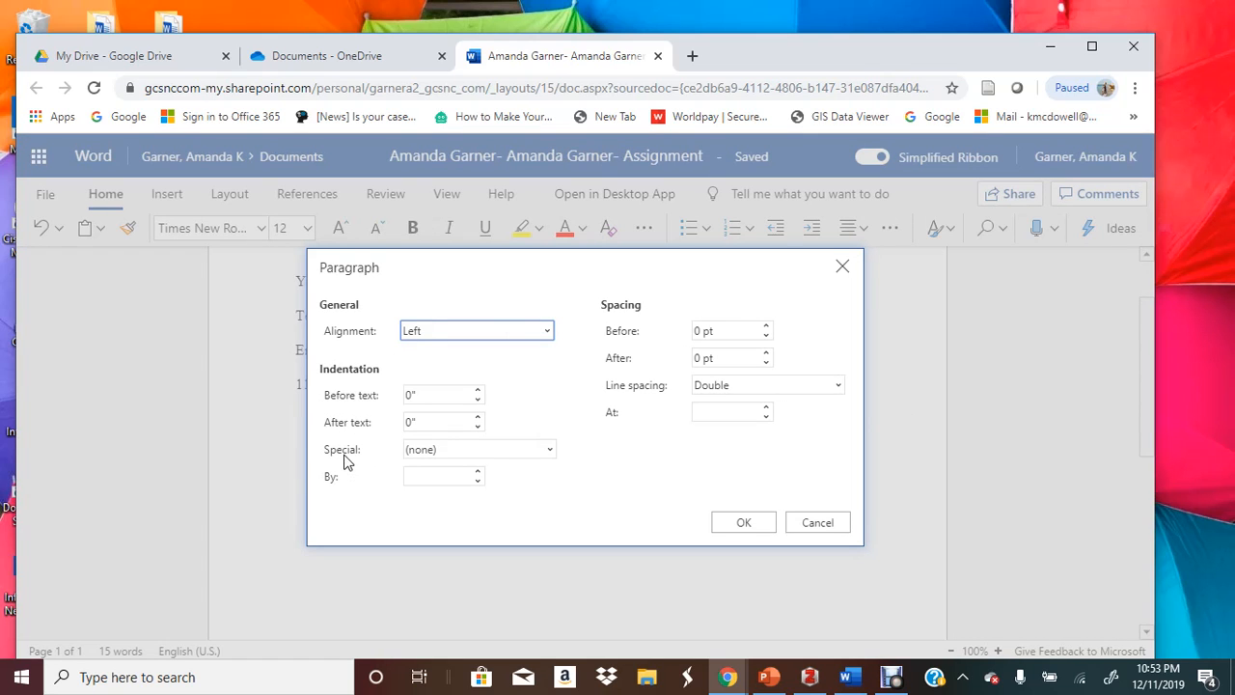
left_click(442, 452)
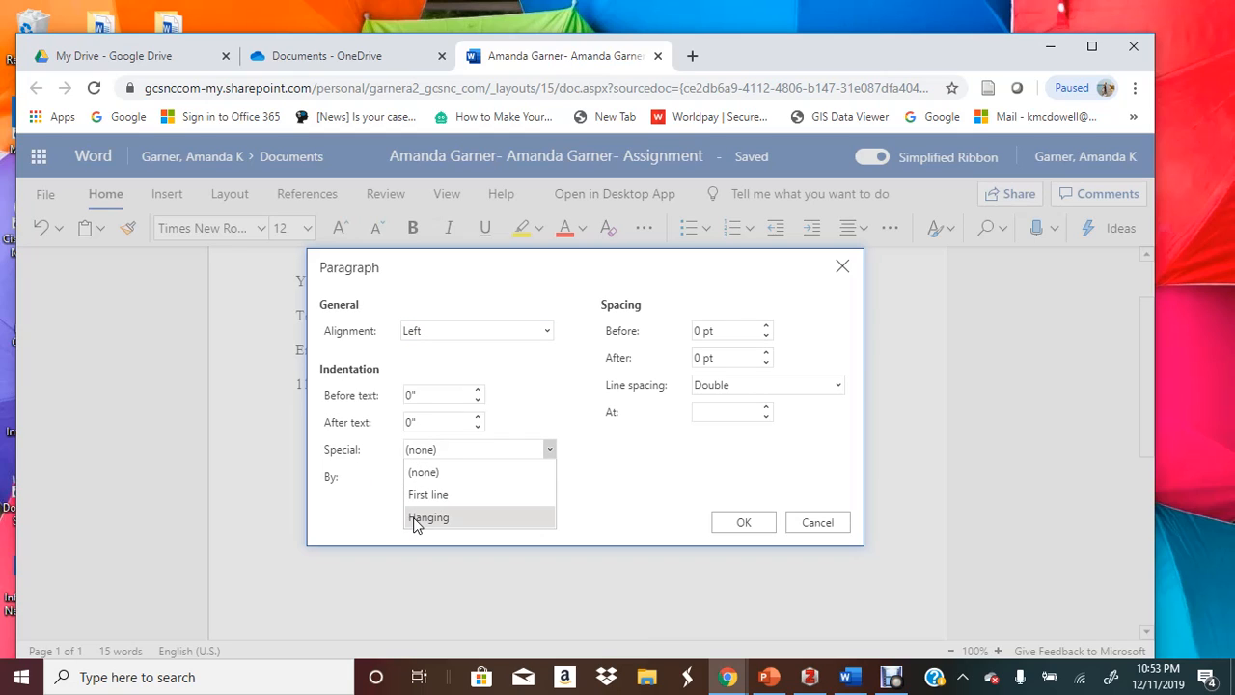
left_click(794, 522)
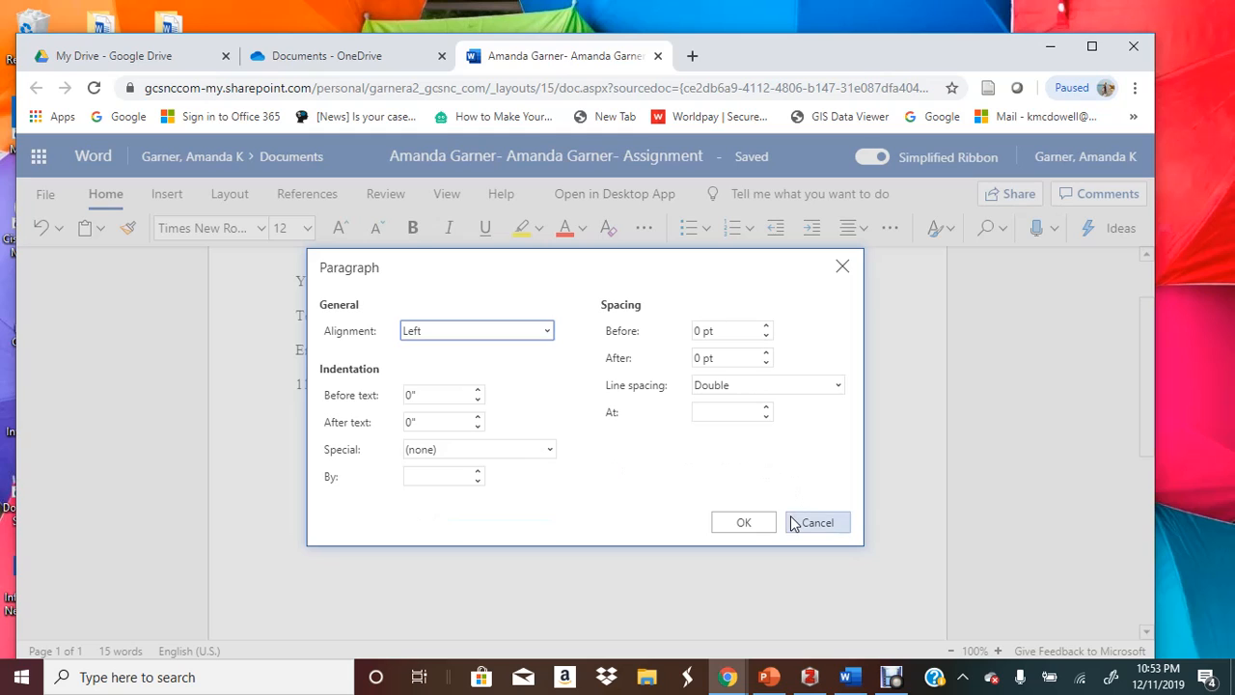
left_click(794, 522)
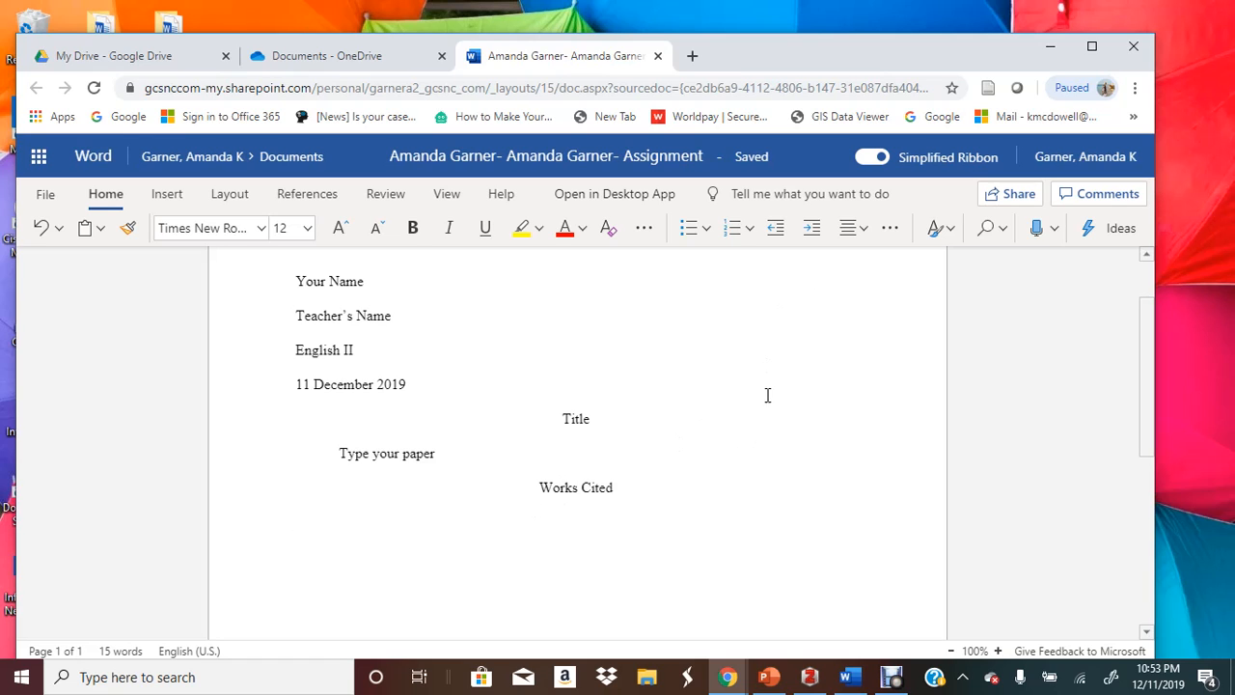
left_click(890, 228)
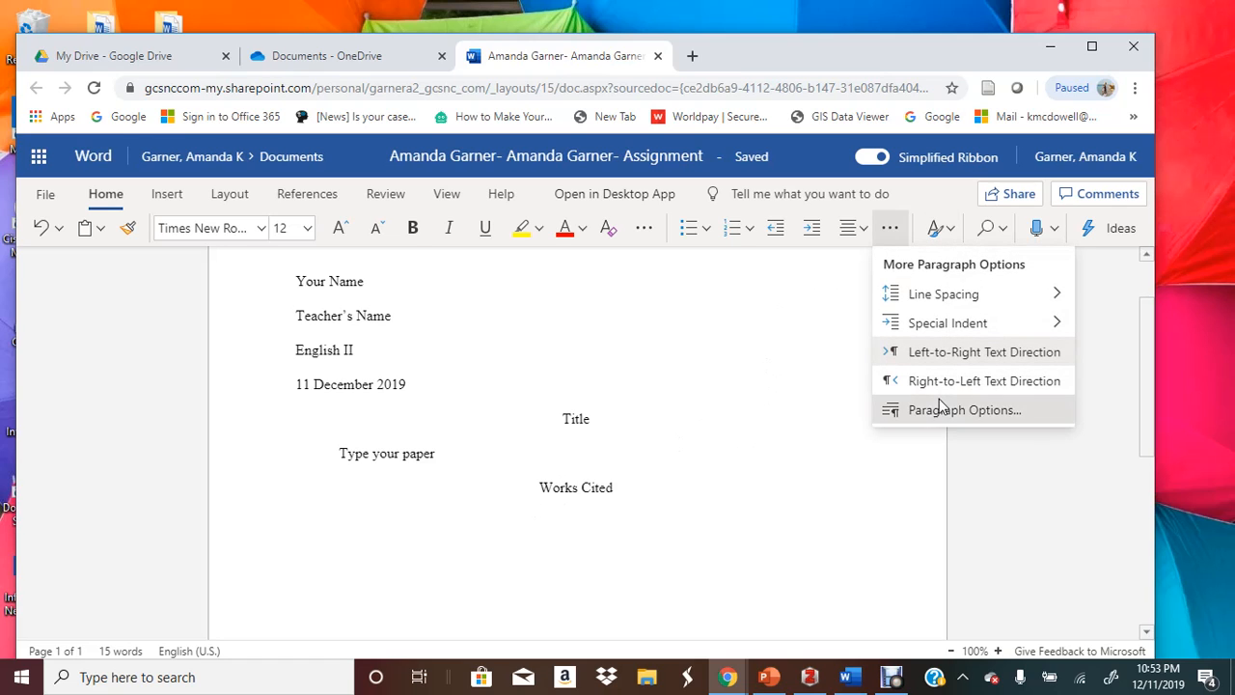
left_click(940, 407)
left_click(472, 449)
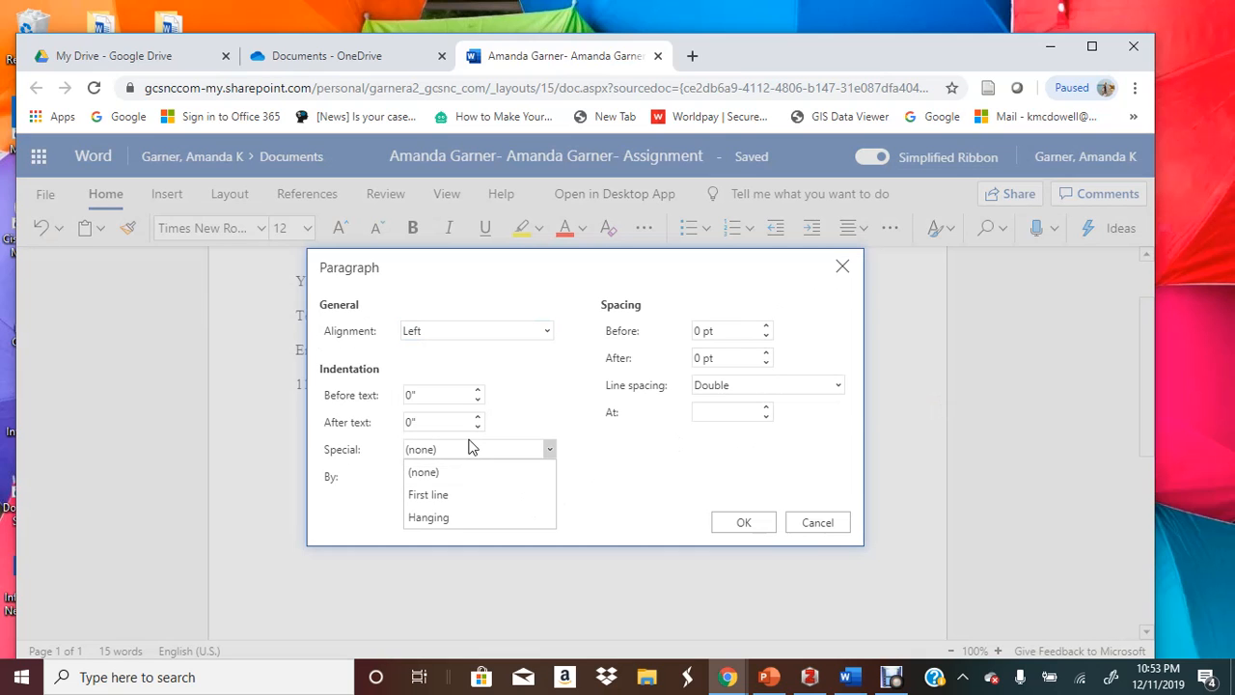
left_click(447, 518)
left_click(737, 521)
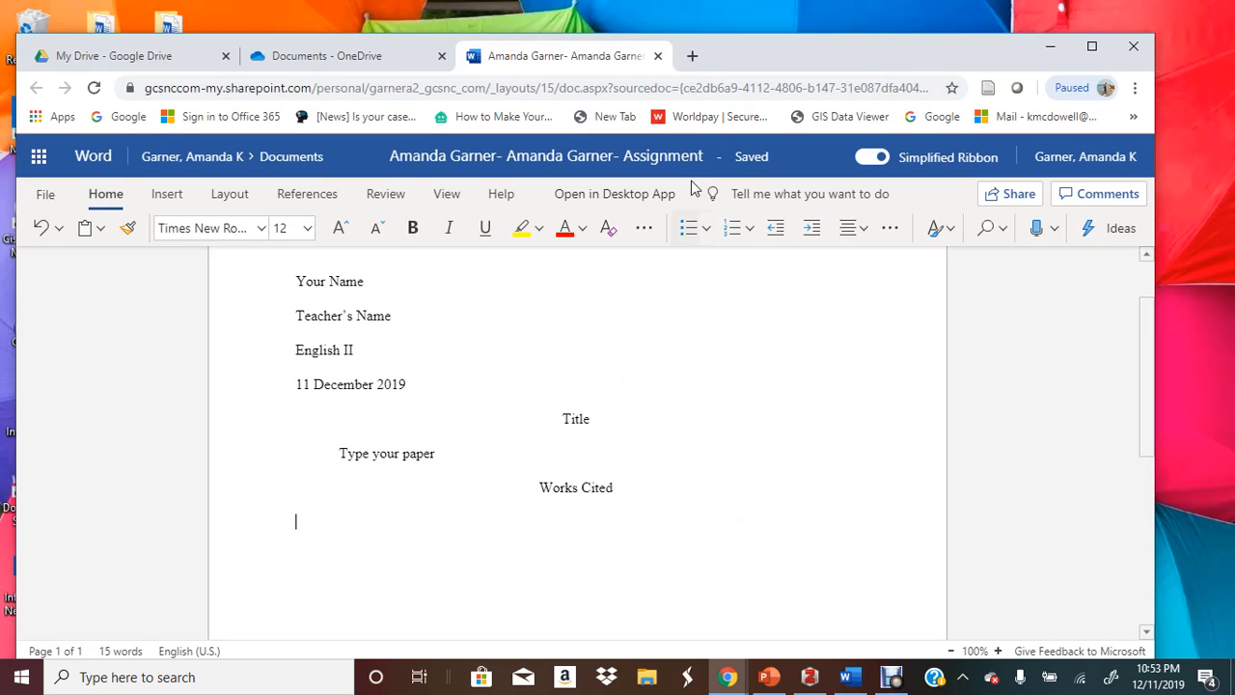
In a new tab, load NCWiseOwl, go to High School resources and open Britannica School High
left_click(691, 56)
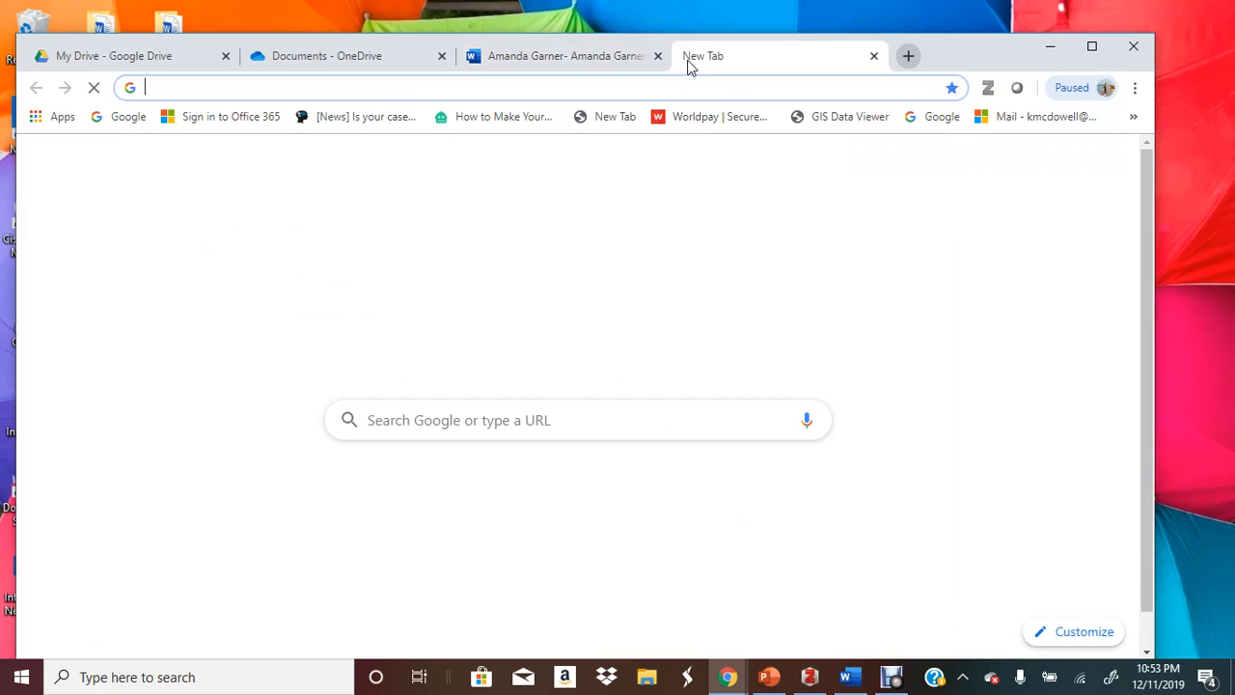
type("nc")
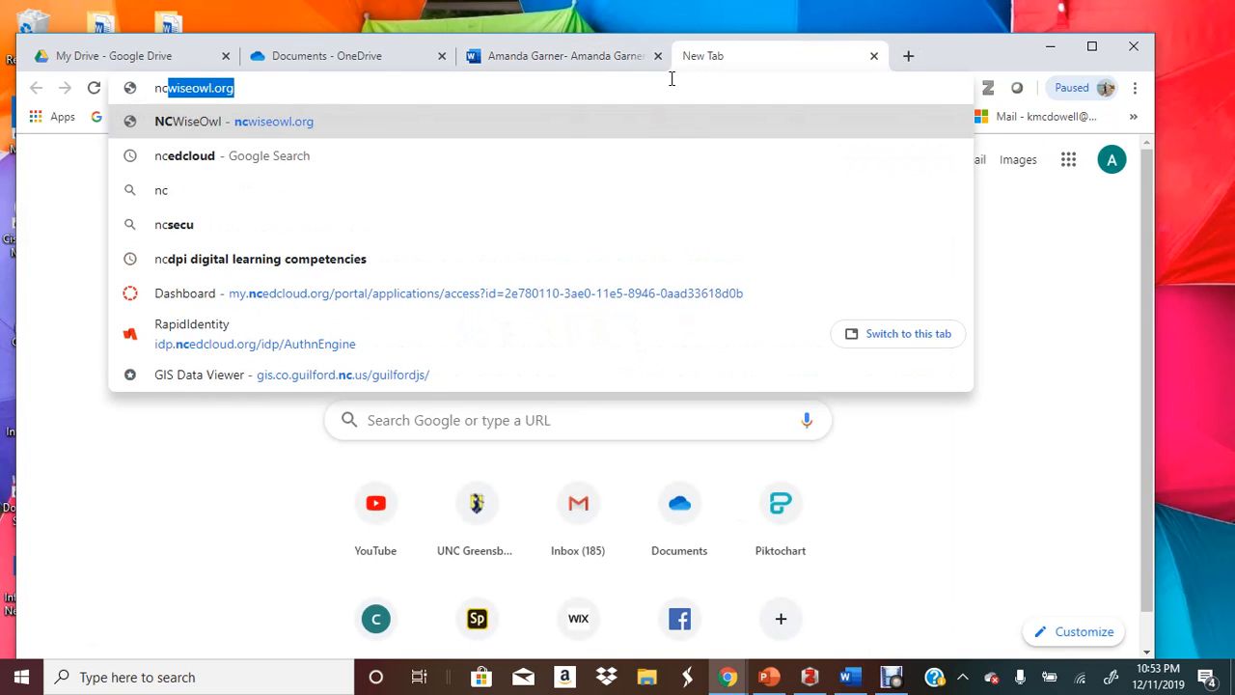
key("Return")
mouse_move(676, 369)
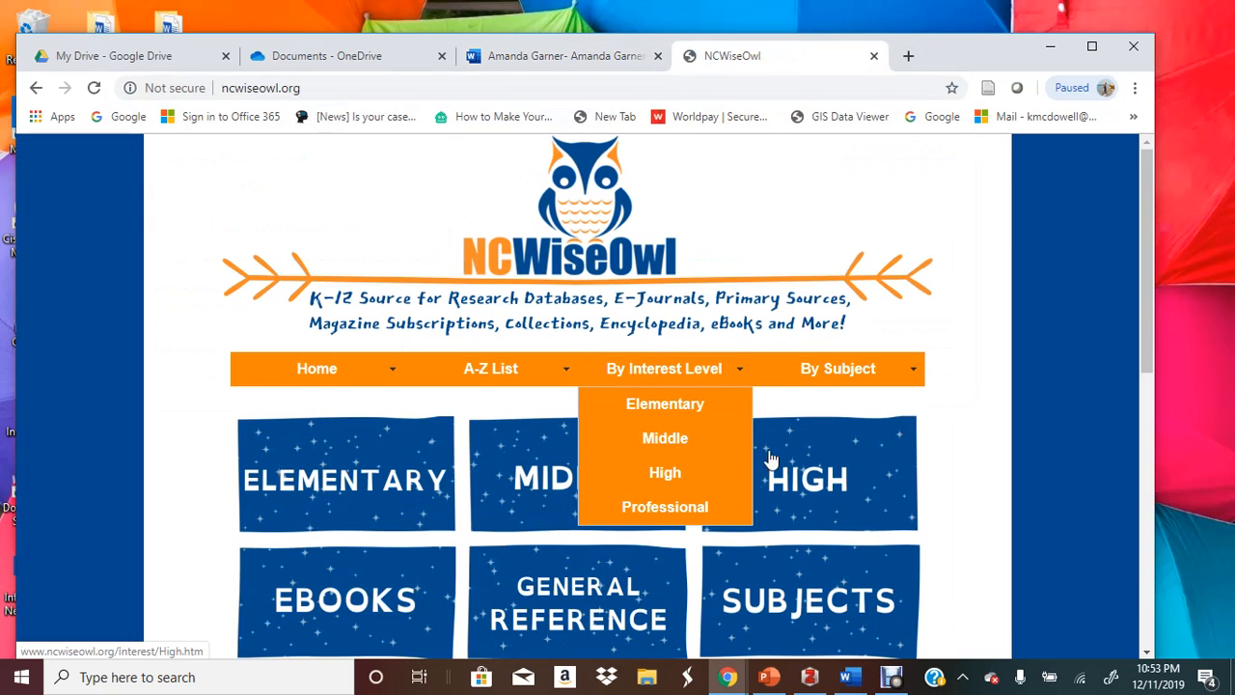
left_click(748, 469)
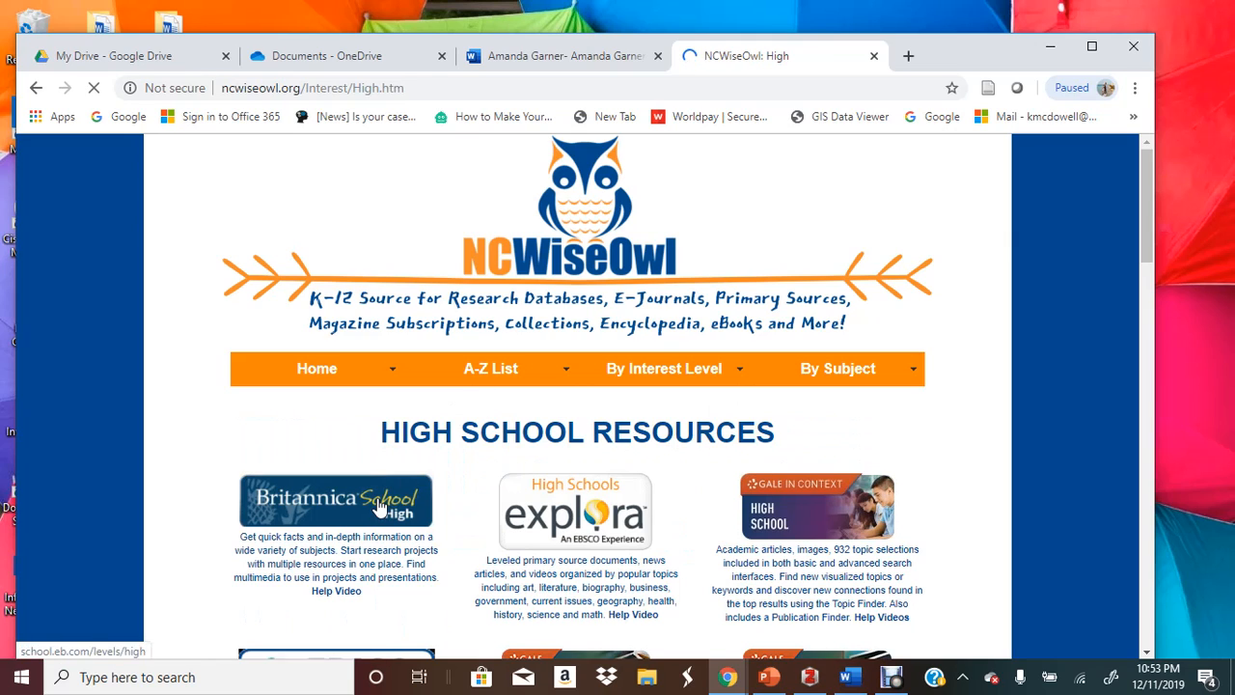
left_click(379, 506)
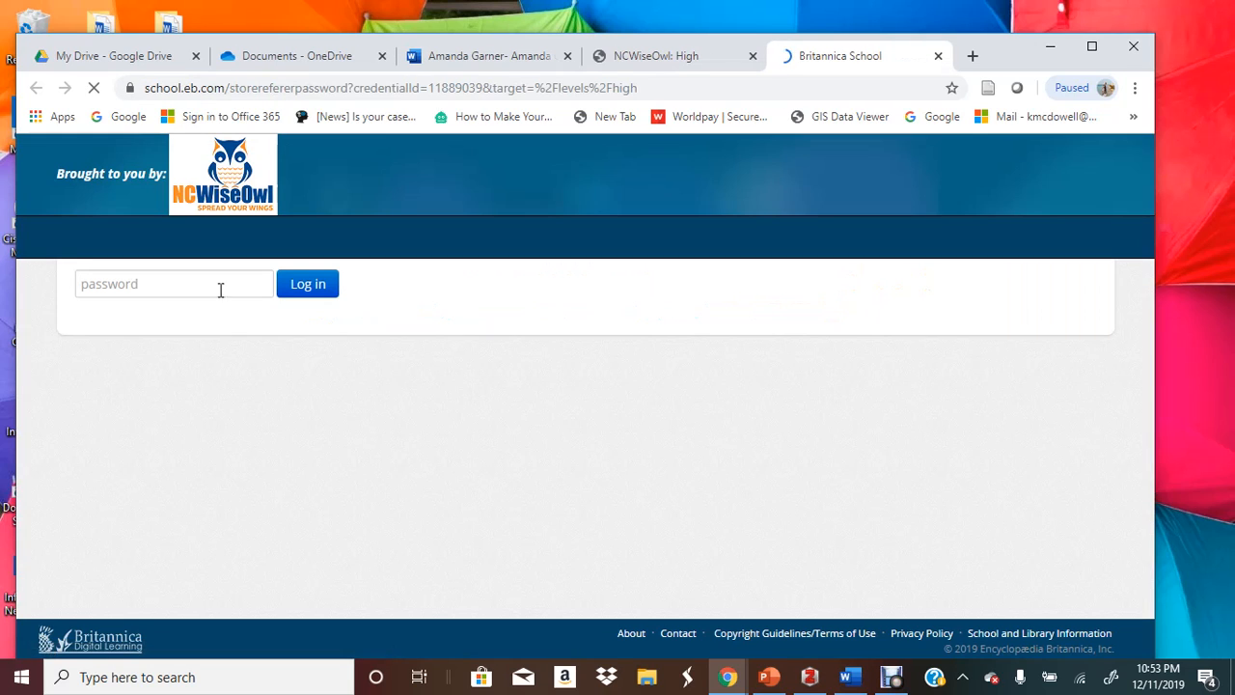
Log in to Britannica School with the school password, retyping it after the first attempt fails
left_click(215, 278)
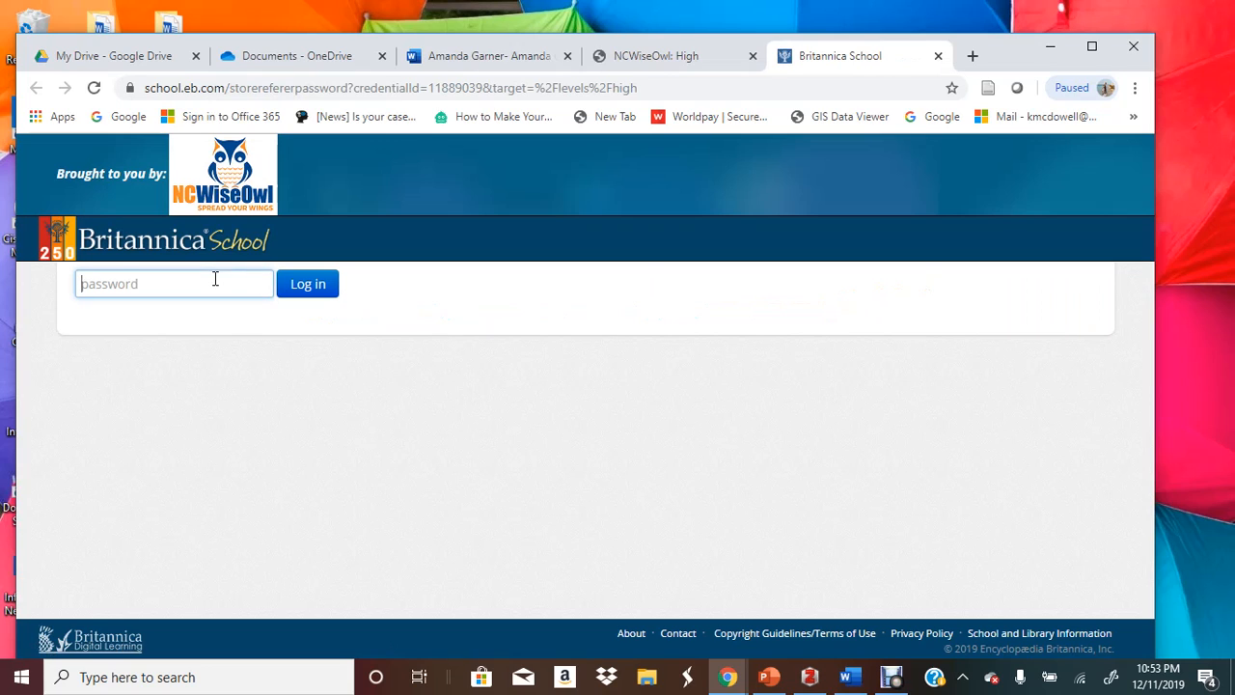
type("••")
key("BackSpace")
key("BackSpace")
type("•")
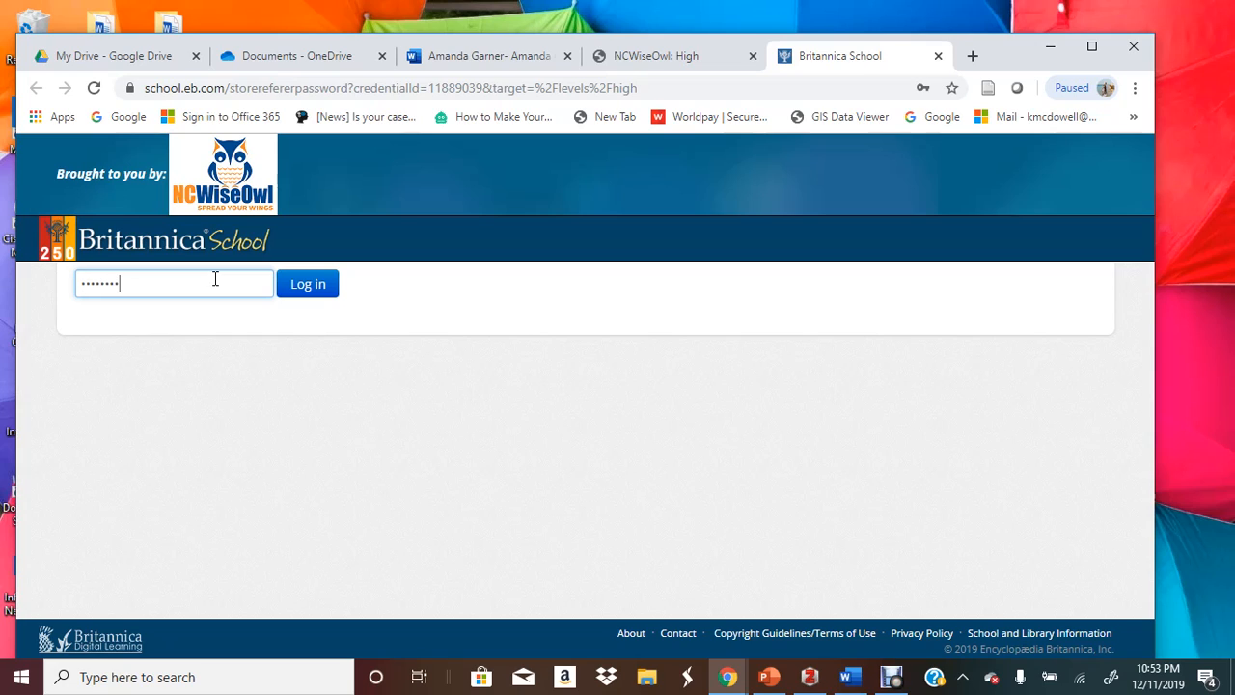
key("Return")
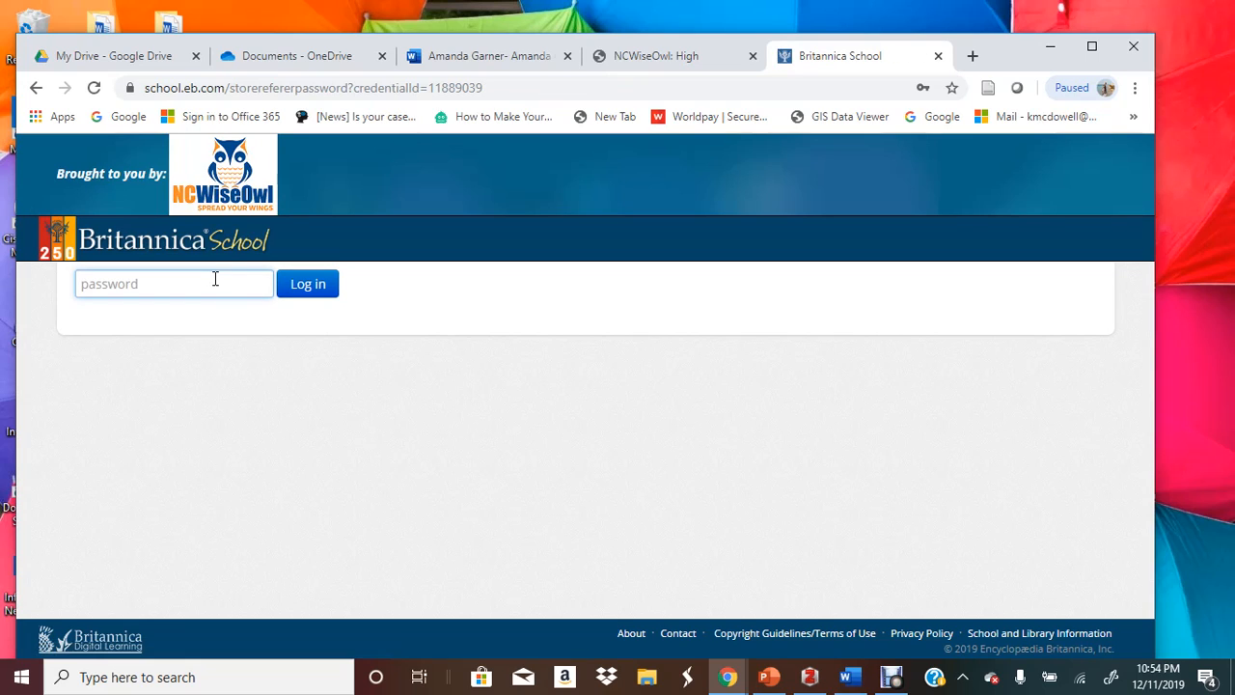
type("•••")
key("BackSpace")
key("BackSpace")
key("BackSpace")
type("•••••••••")
key("Return")
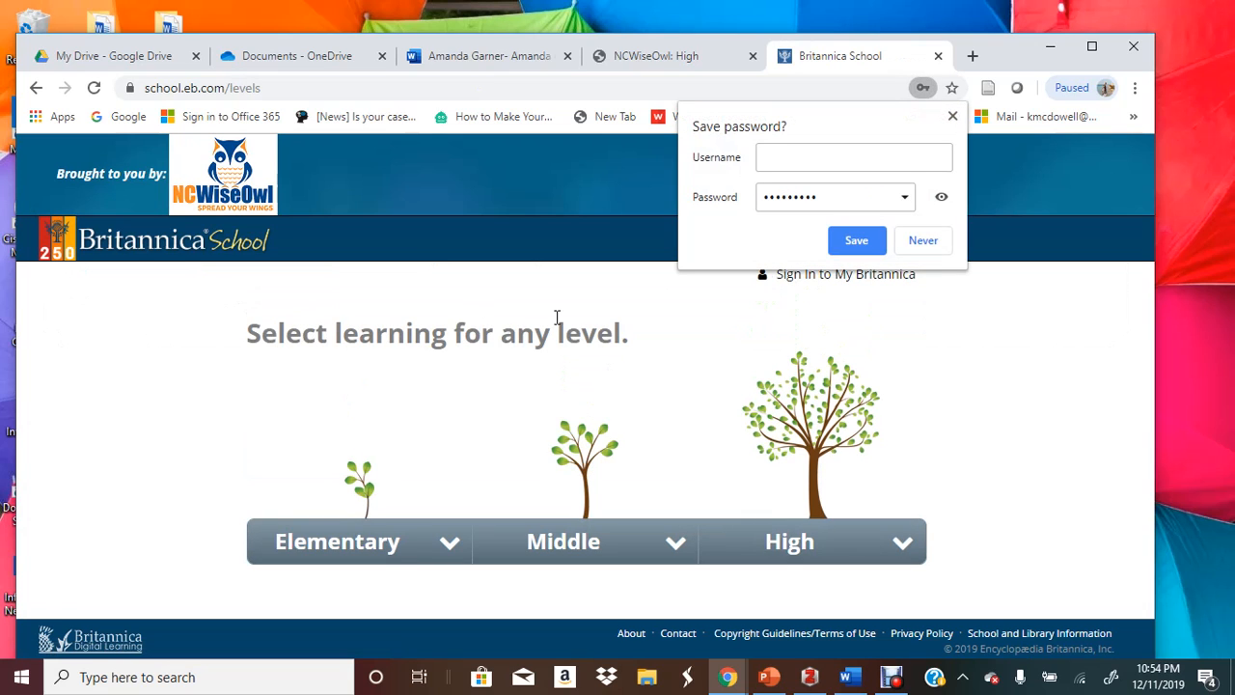
Open the Robin Hood article from Britannica School's High level
left_click(789, 545)
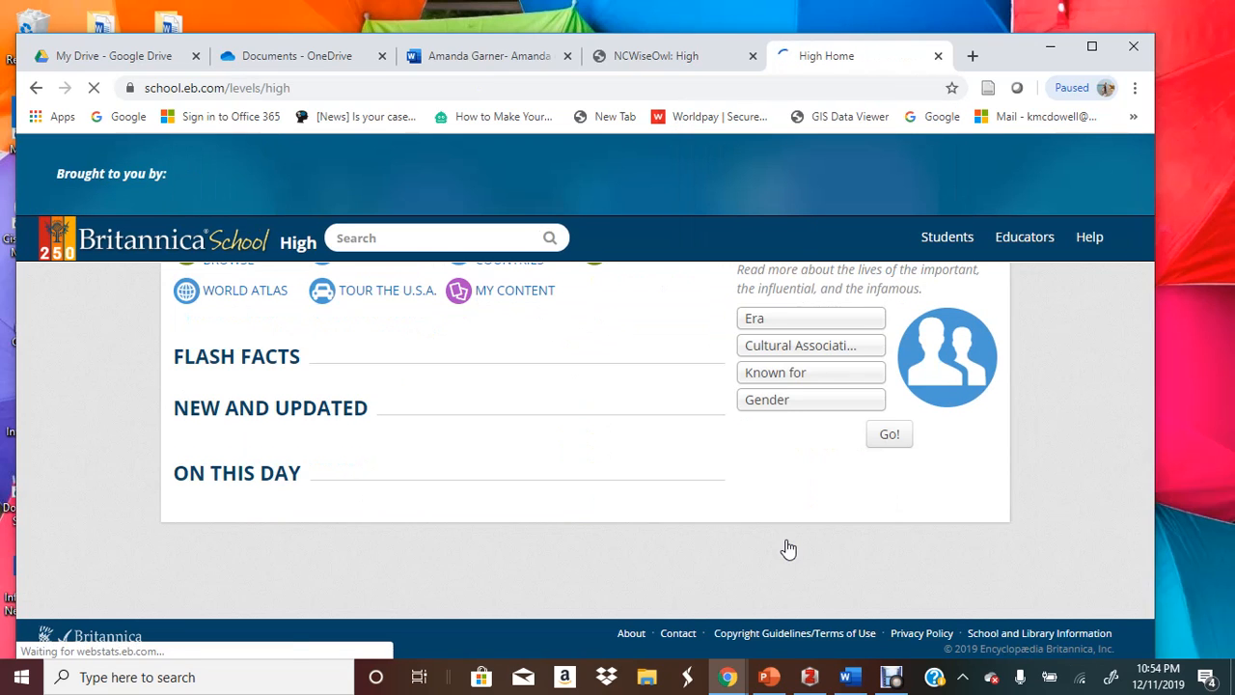
scroll(247, 437, "down", 2)
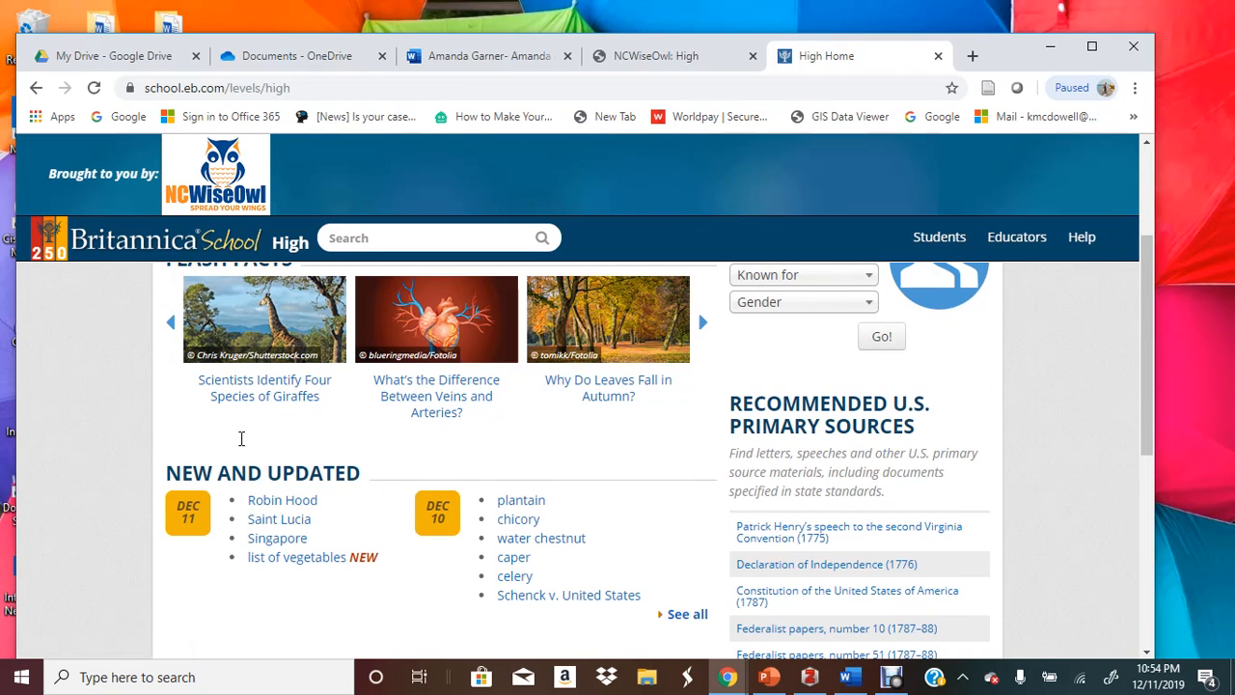
left_click(269, 501)
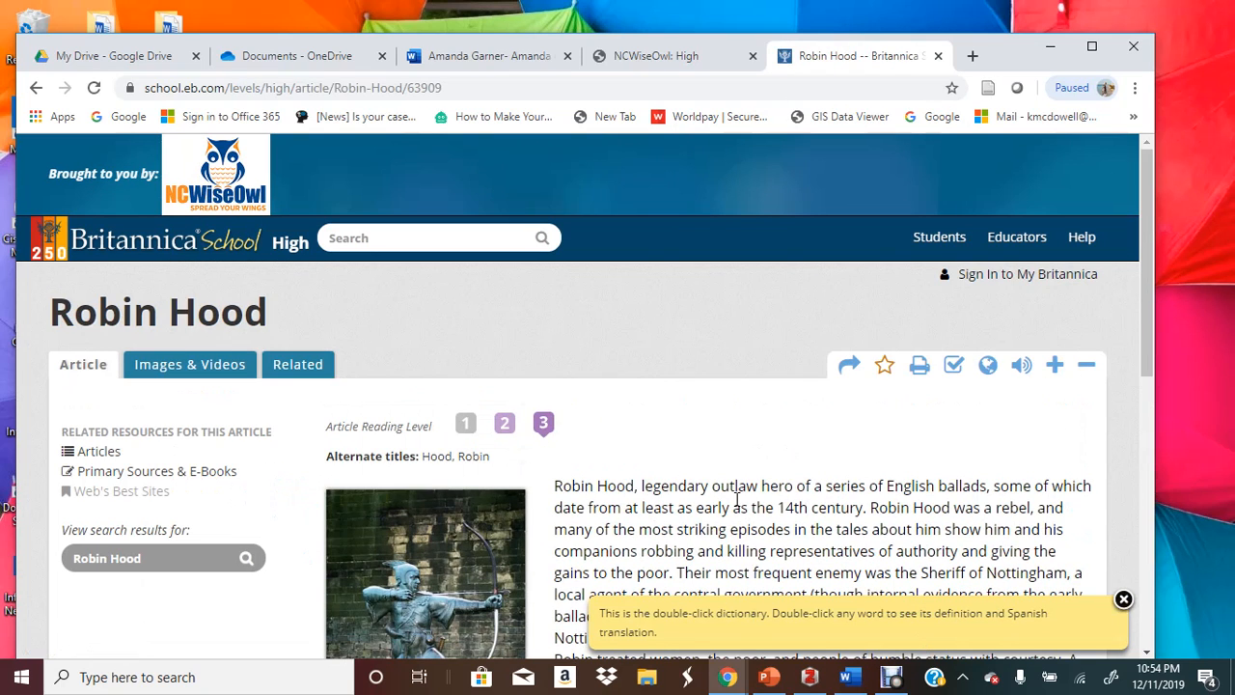
Copy the article's MLA citation and return to the Word paper
left_click(956, 366)
scroll(937, 433, "down", 2)
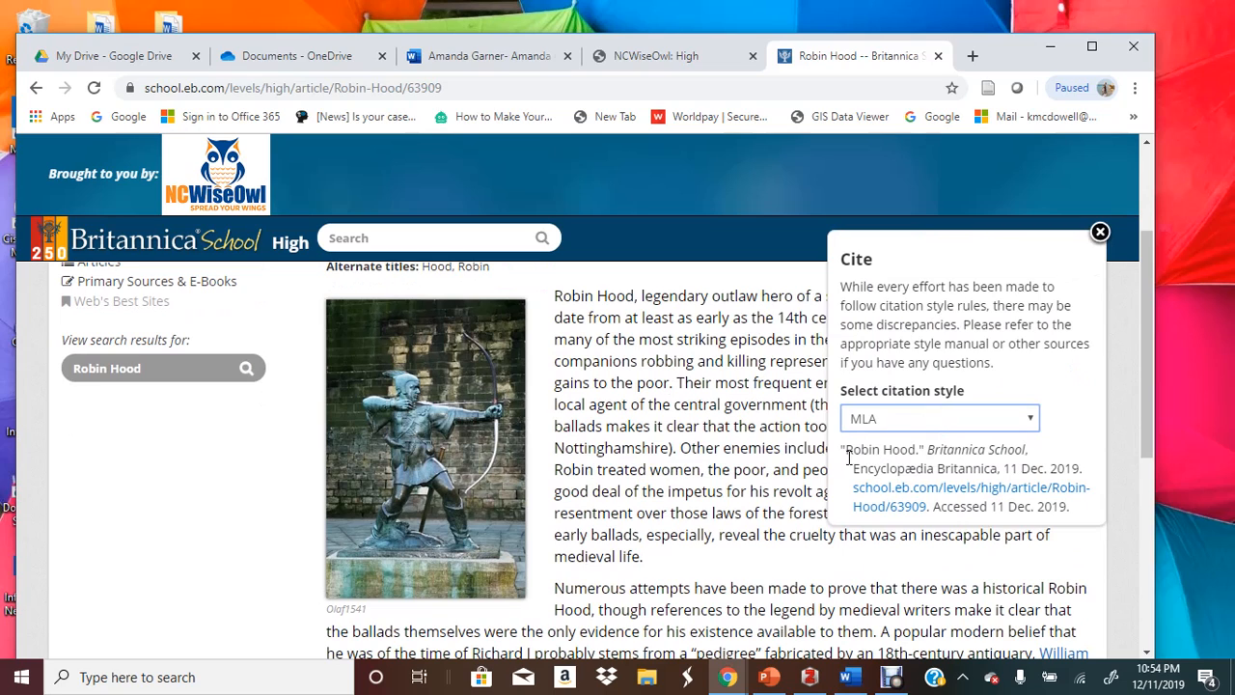
left_click_drag(849, 457, 1089, 521)
key("ctrl+c")
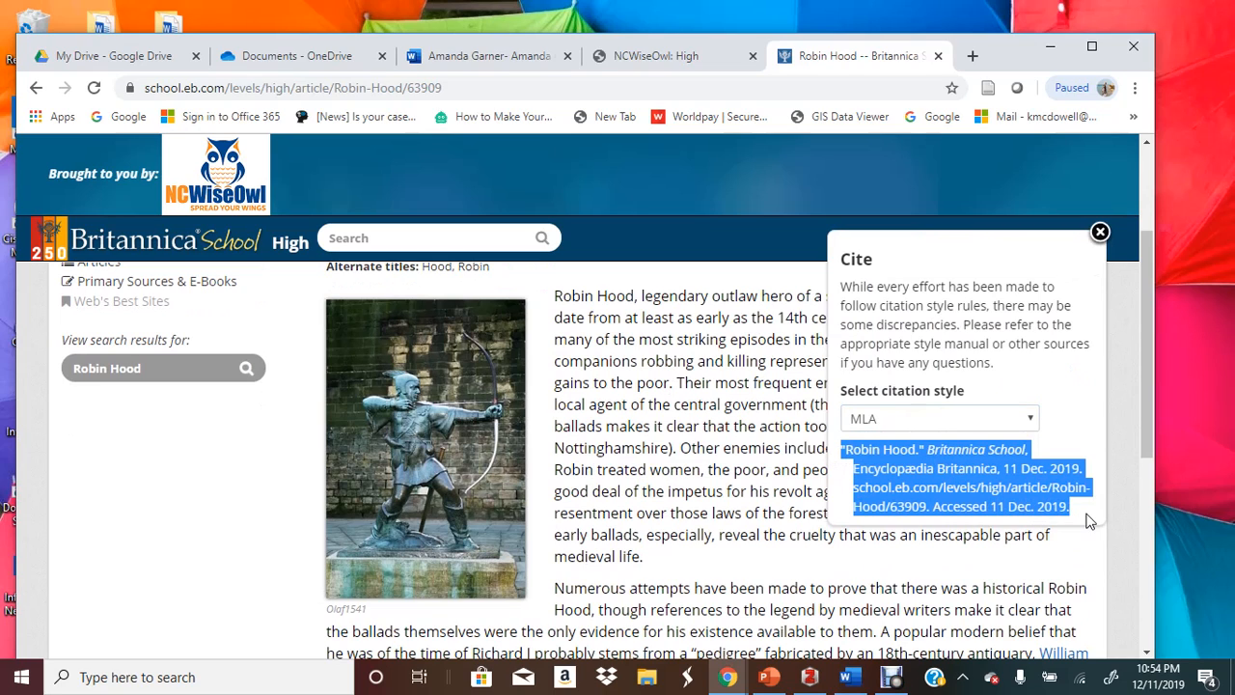
right_click(1017, 502)
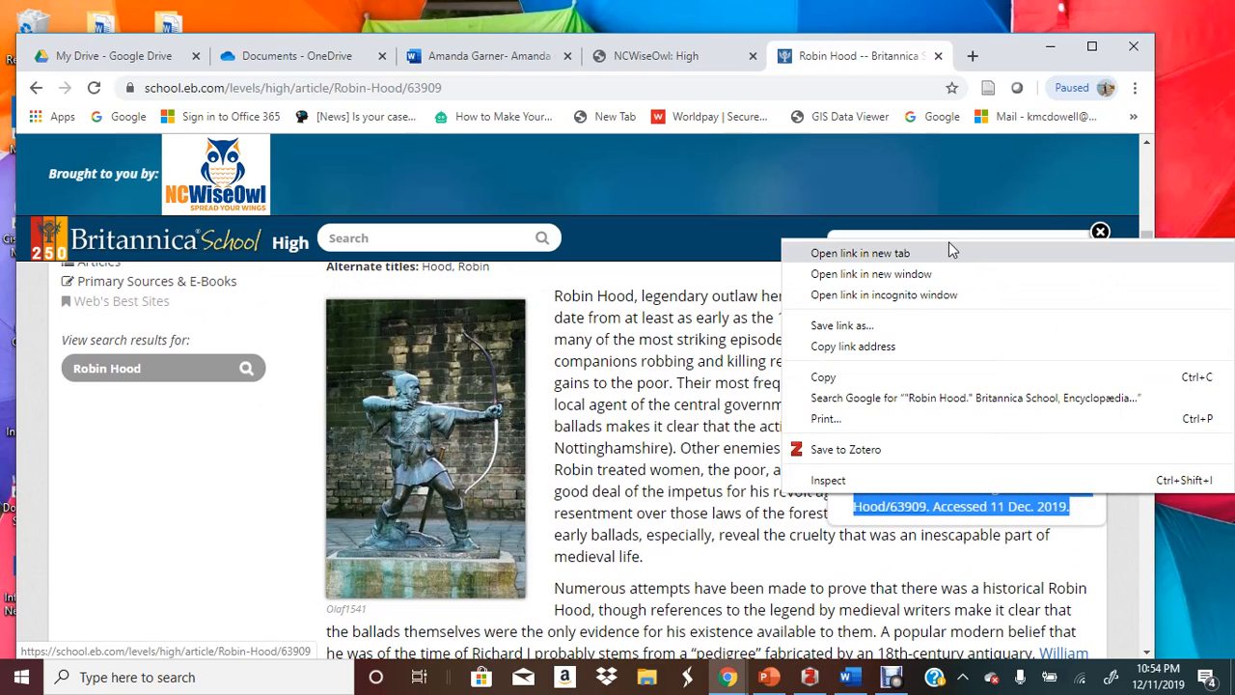
left_click(930, 377)
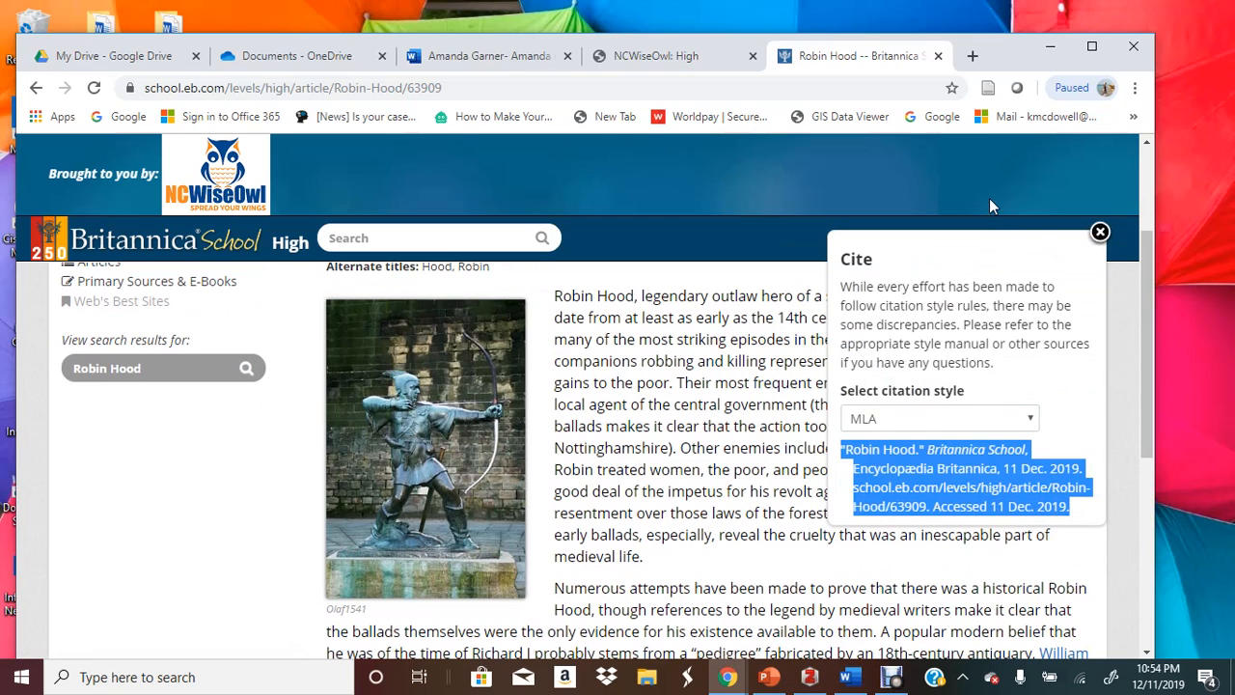
left_click(502, 60)
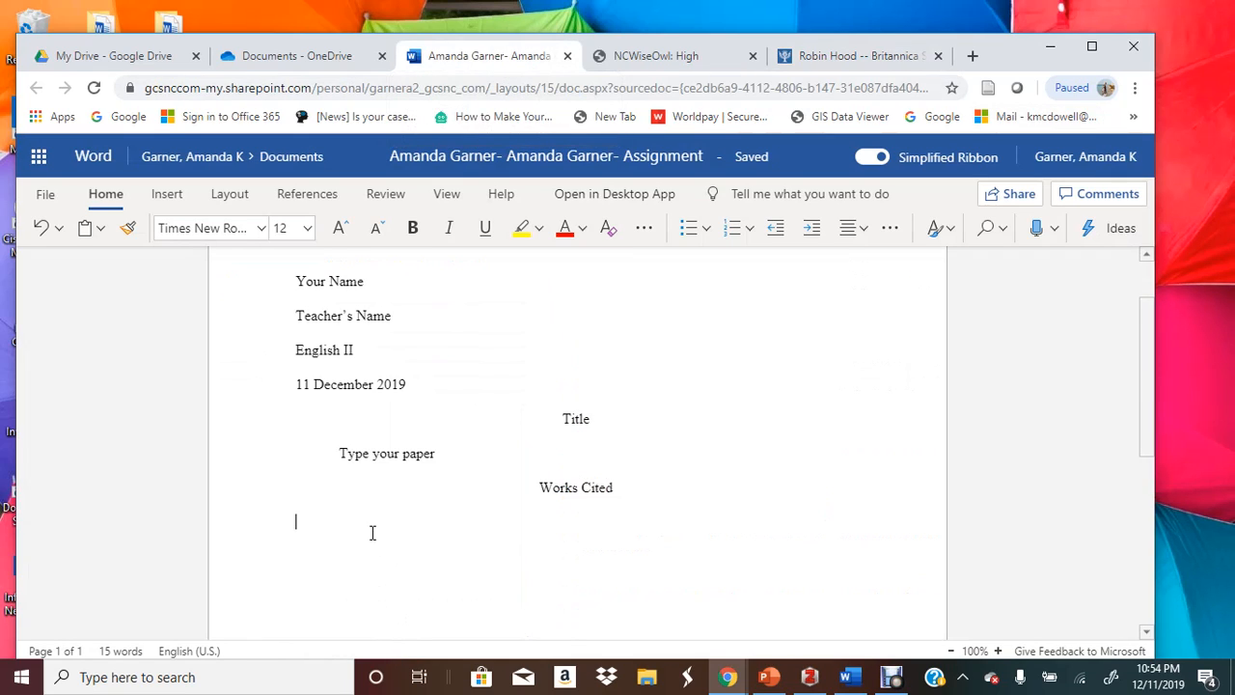
Paste the Robin Hood MLA citation under Works Cited and start a new line below it
key("ctrl+v")
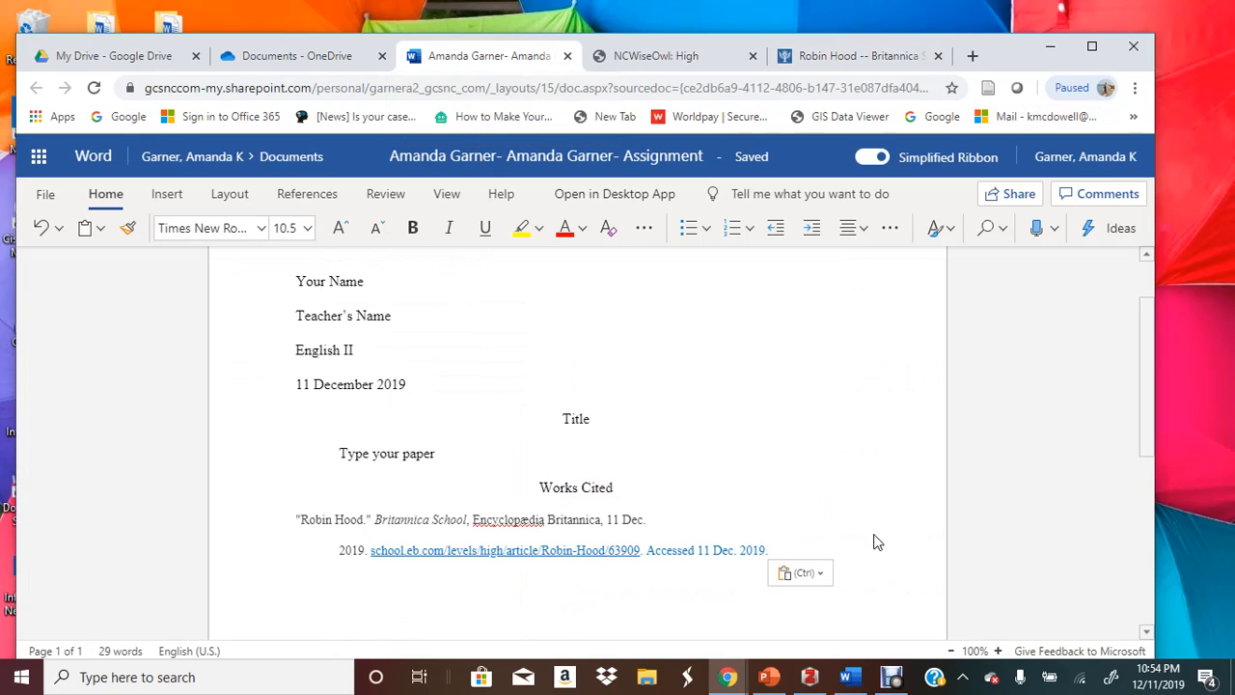
key("Return")
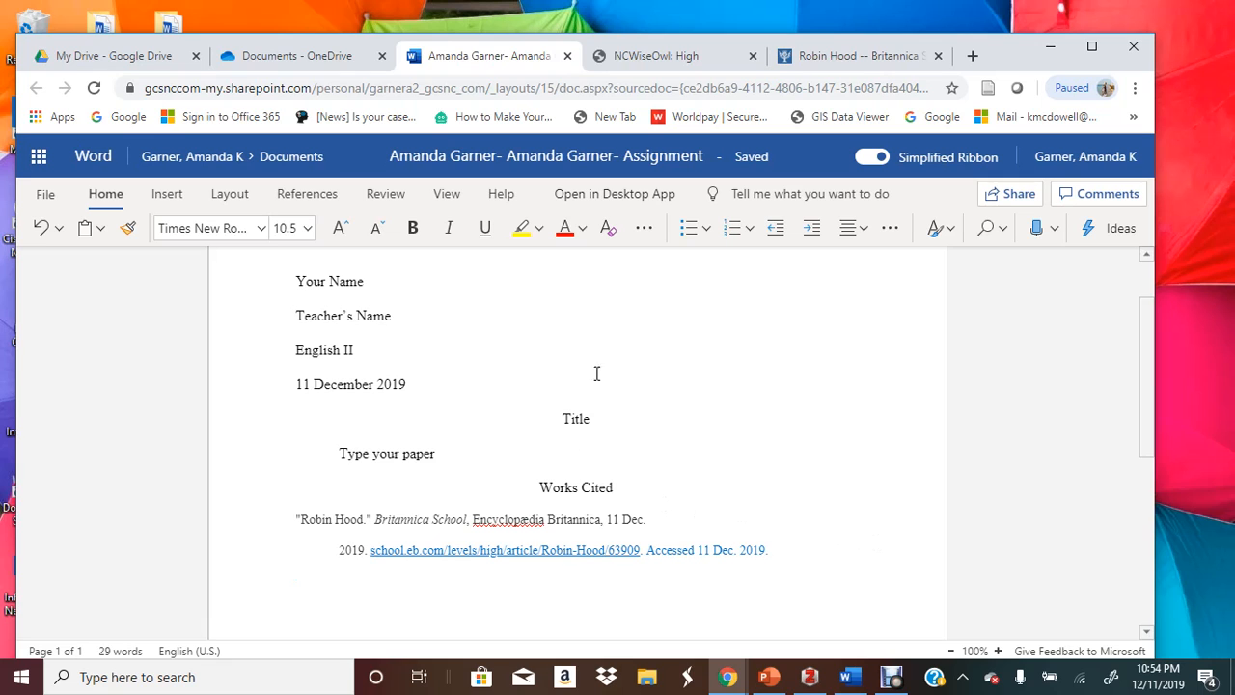
Go from the NCWiseOwl home page to the High resources and open the Citations resource
left_click(857, 55)
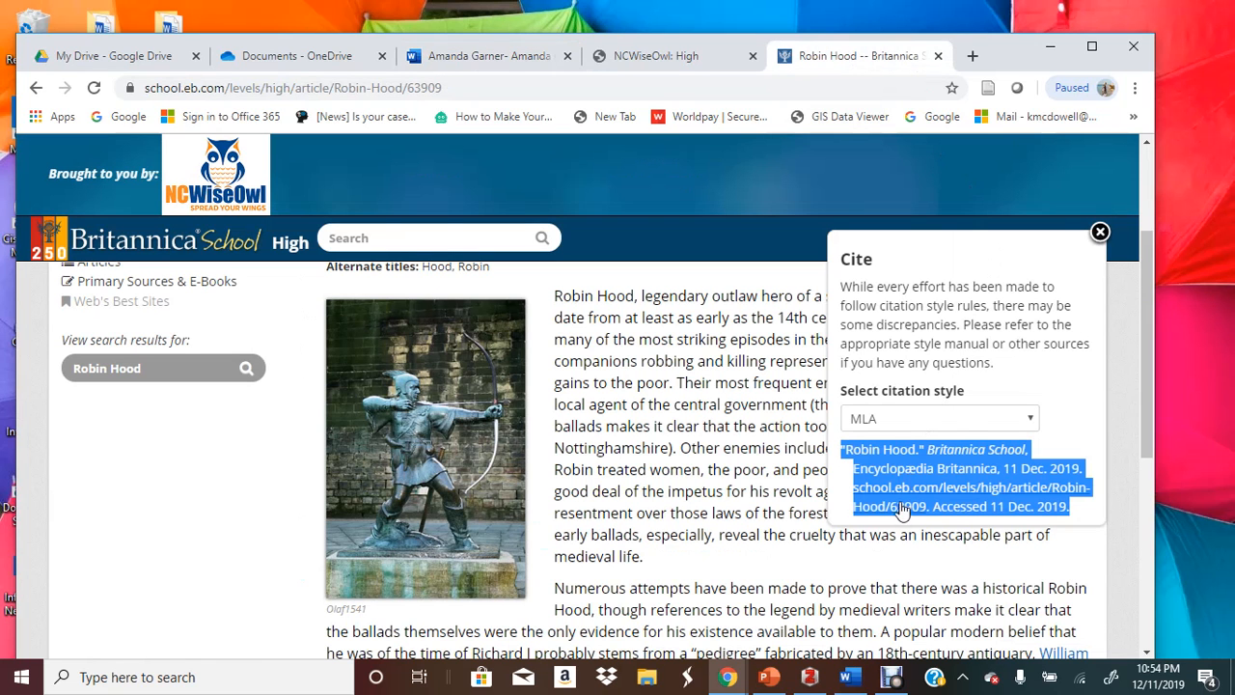
left_click(633, 66)
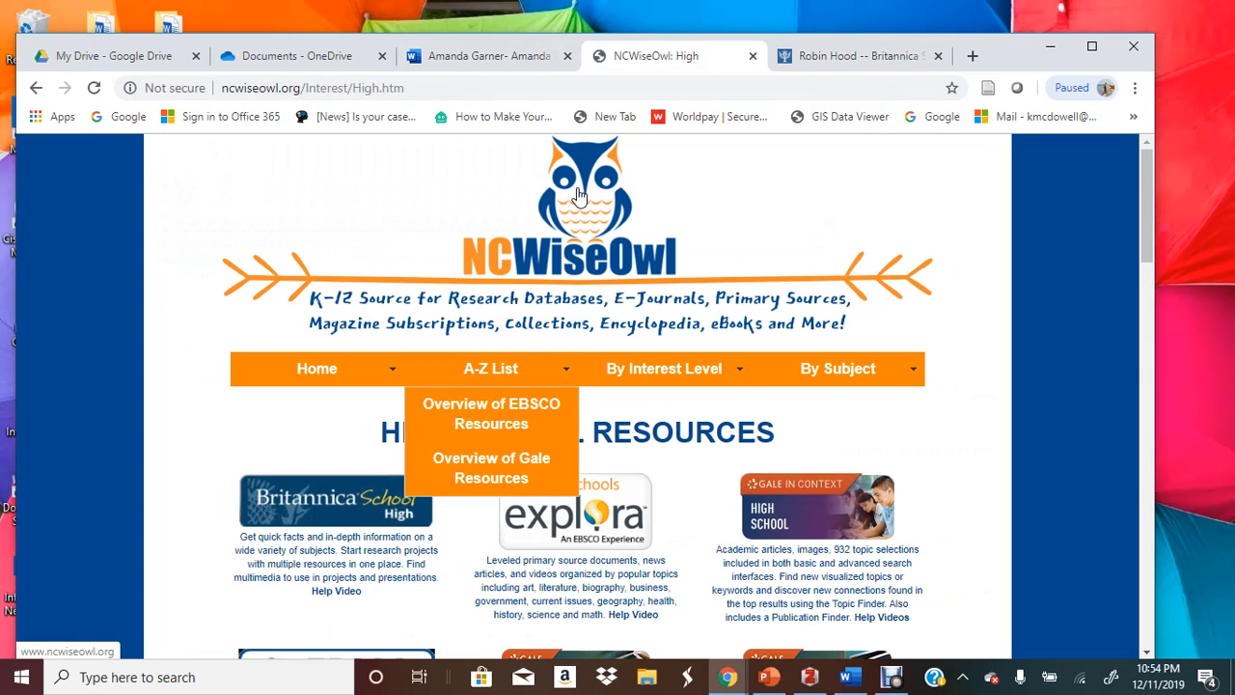
left_click(579, 196)
left_click(773, 462)
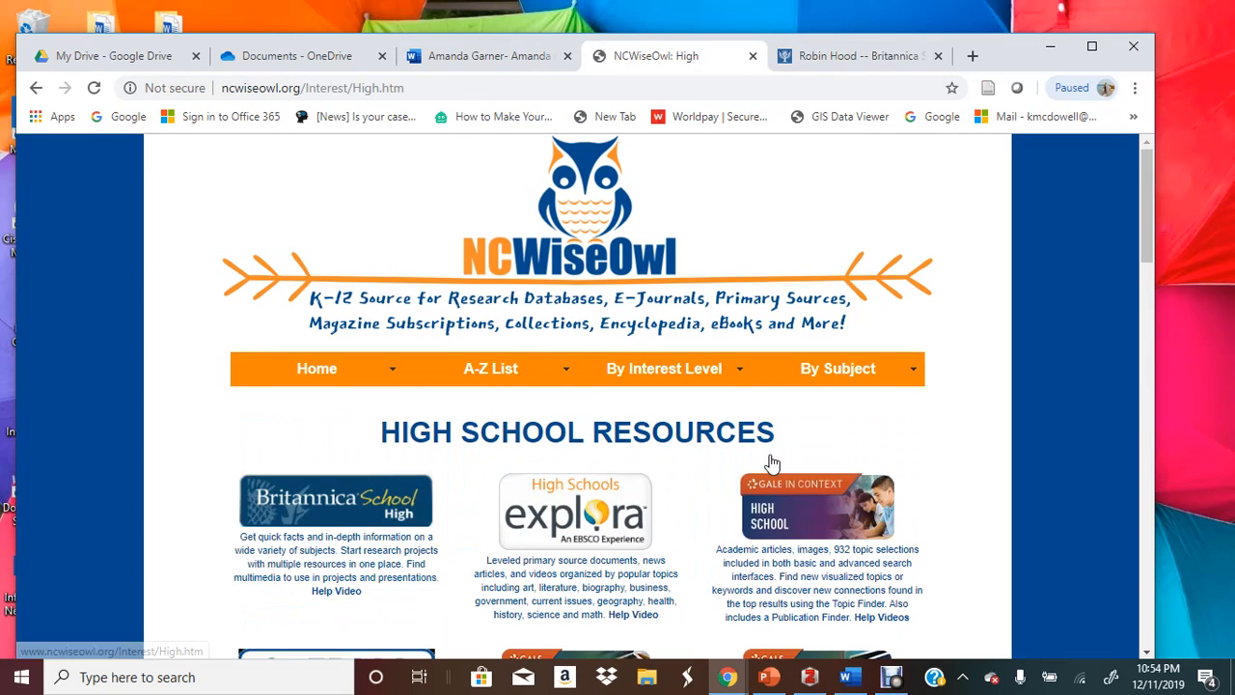
scroll(773, 463, "down", 5)
scroll(772, 463, "down", 8)
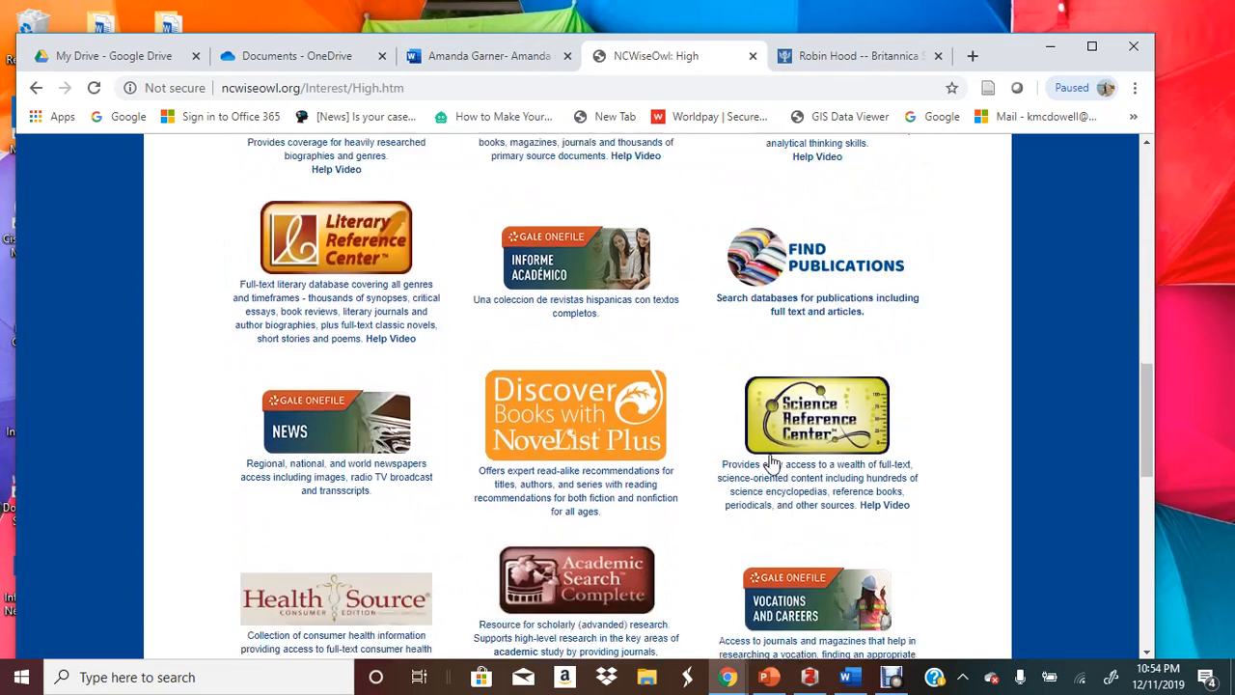
scroll(773, 464, "down", 4)
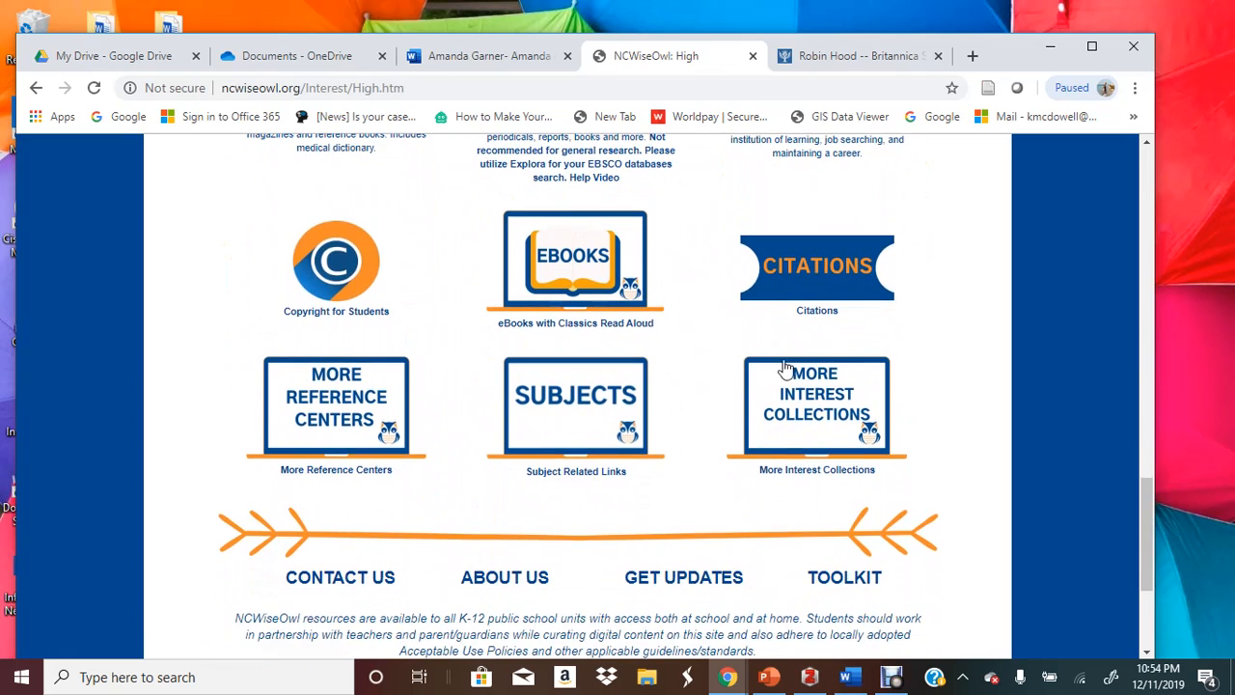
left_click(816, 261)
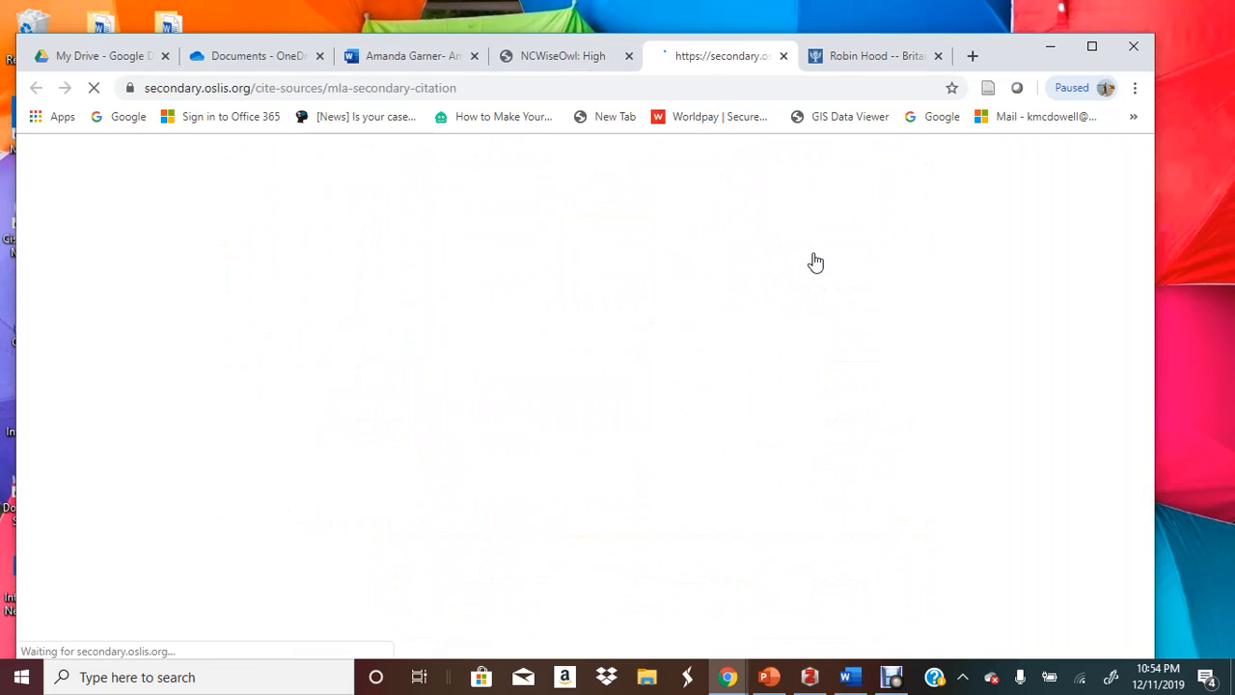
Open the OSLIS MLA 'Web Site Article or Blog' citation template
scroll(573, 509, "down", 2)
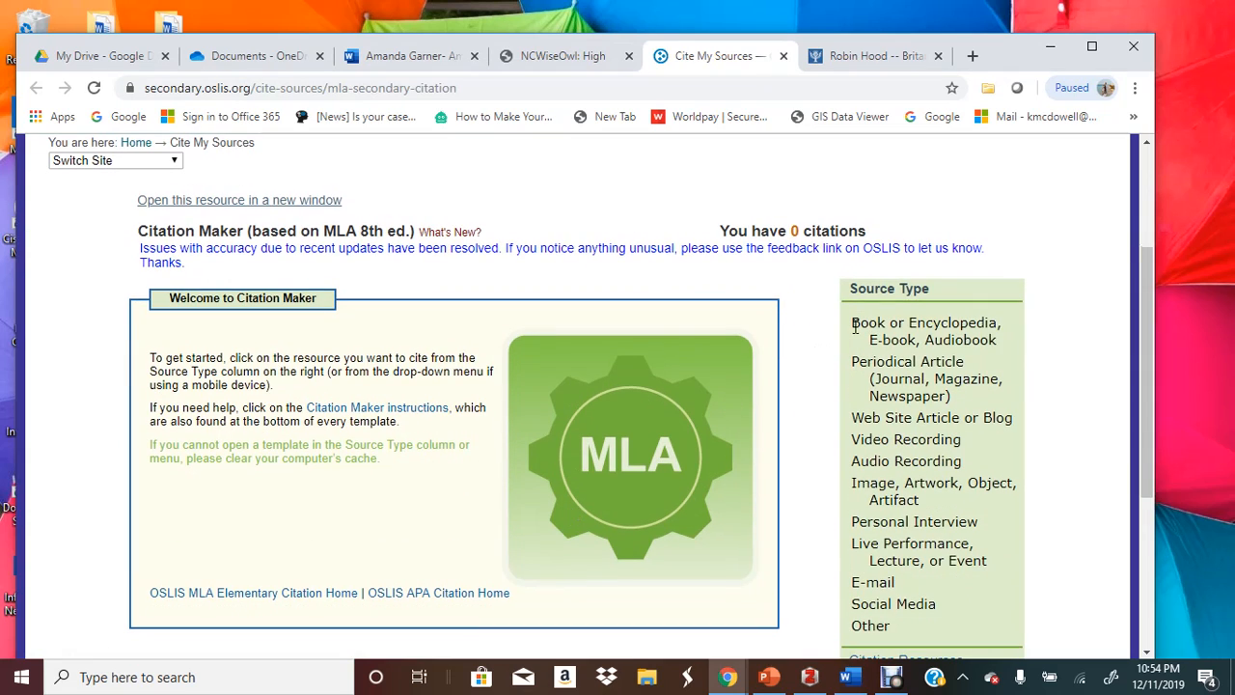
left_click(854, 56)
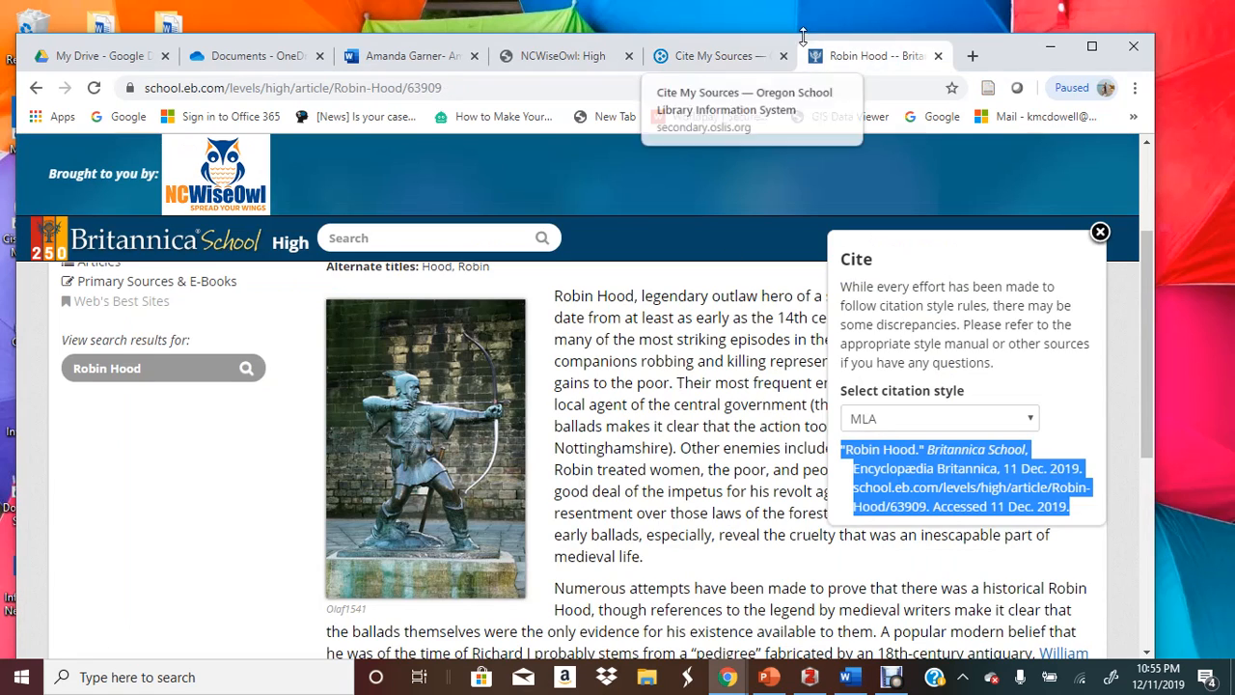
left_click(703, 58)
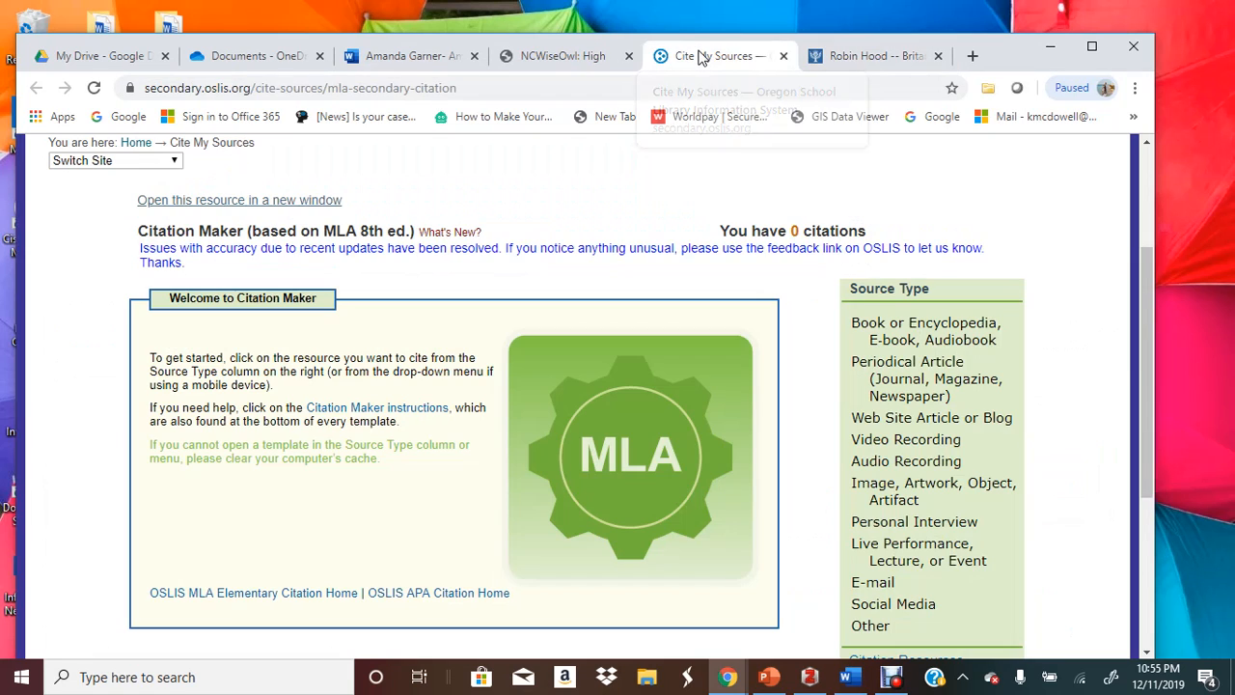
left_click(911, 421)
Review the Britannica Robin Hood MLA citation, then go back to the citation form
scroll(444, 416, "down", 2)
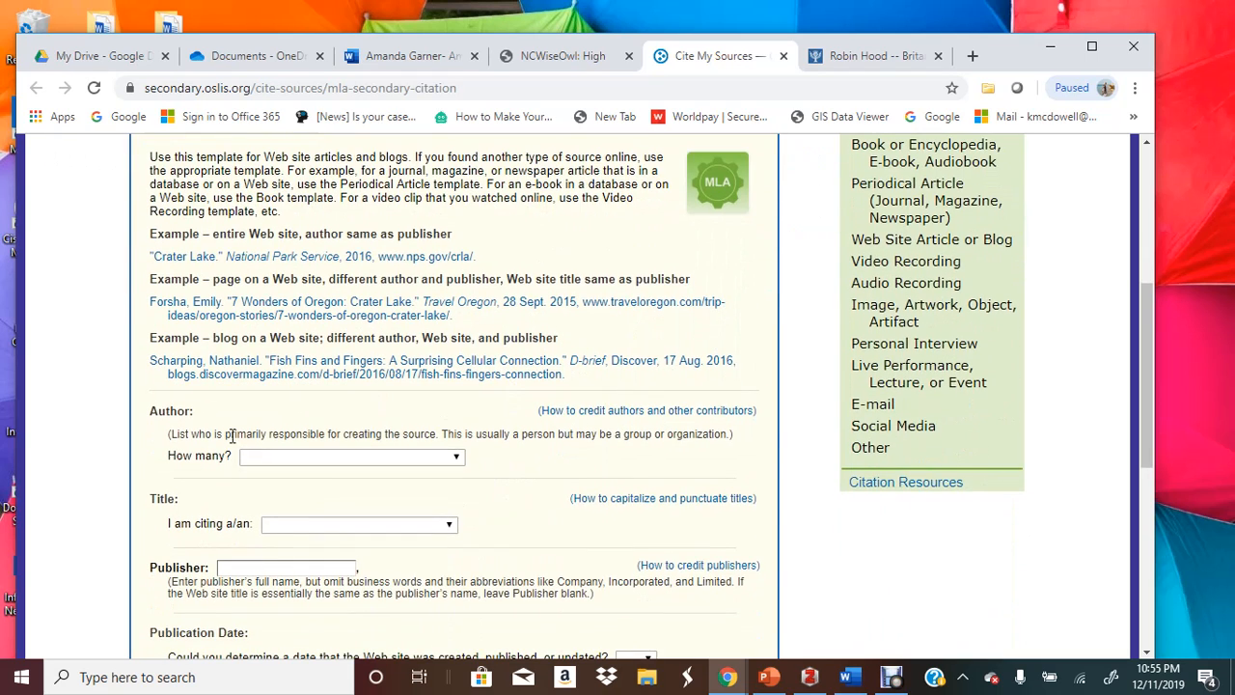
left_click(849, 58)
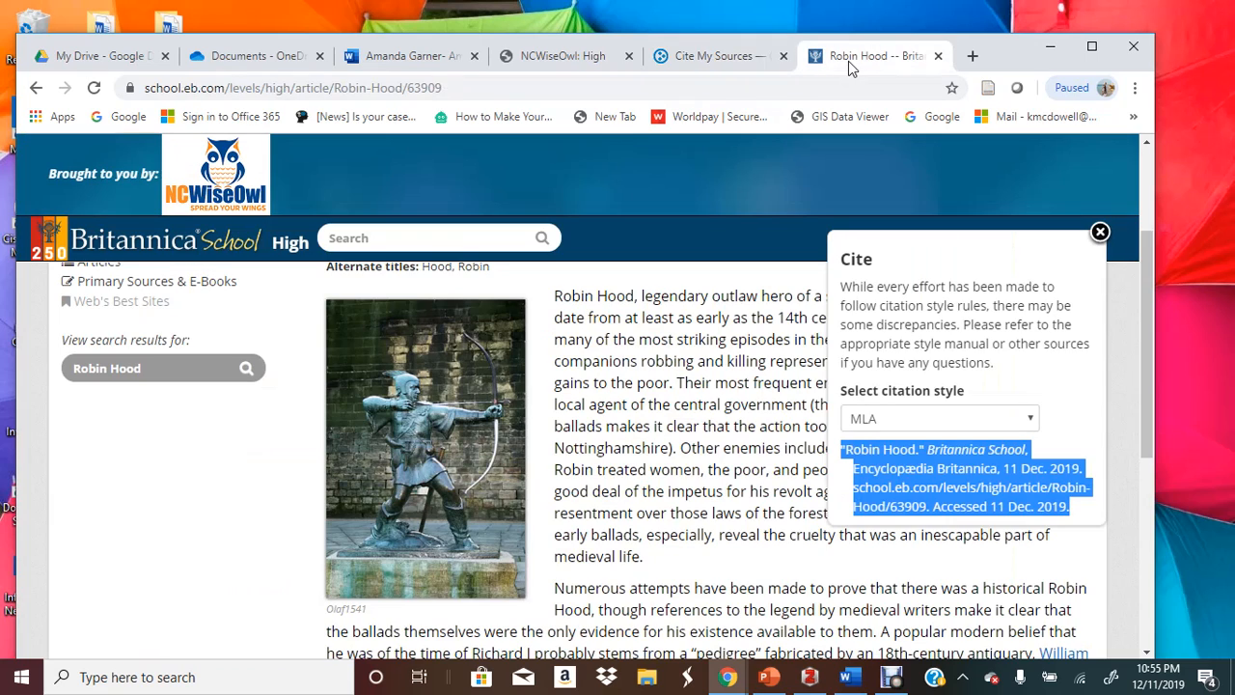
left_click(629, 423)
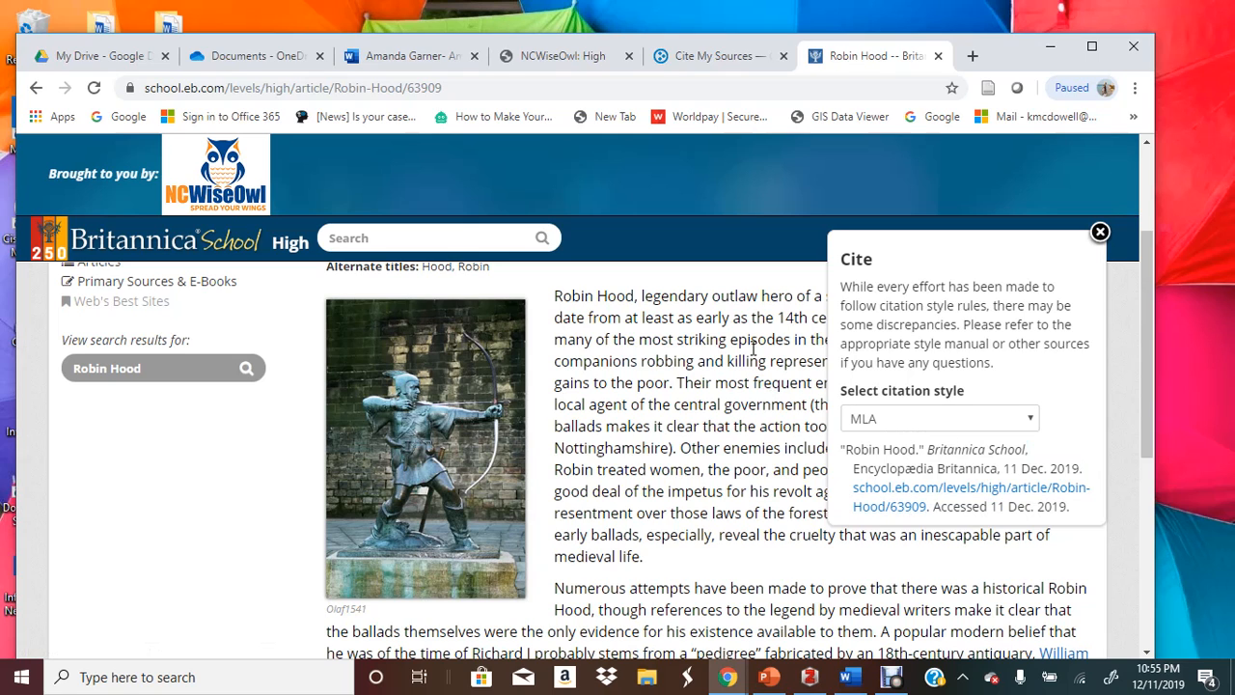
scroll(595, 295, "up", 2)
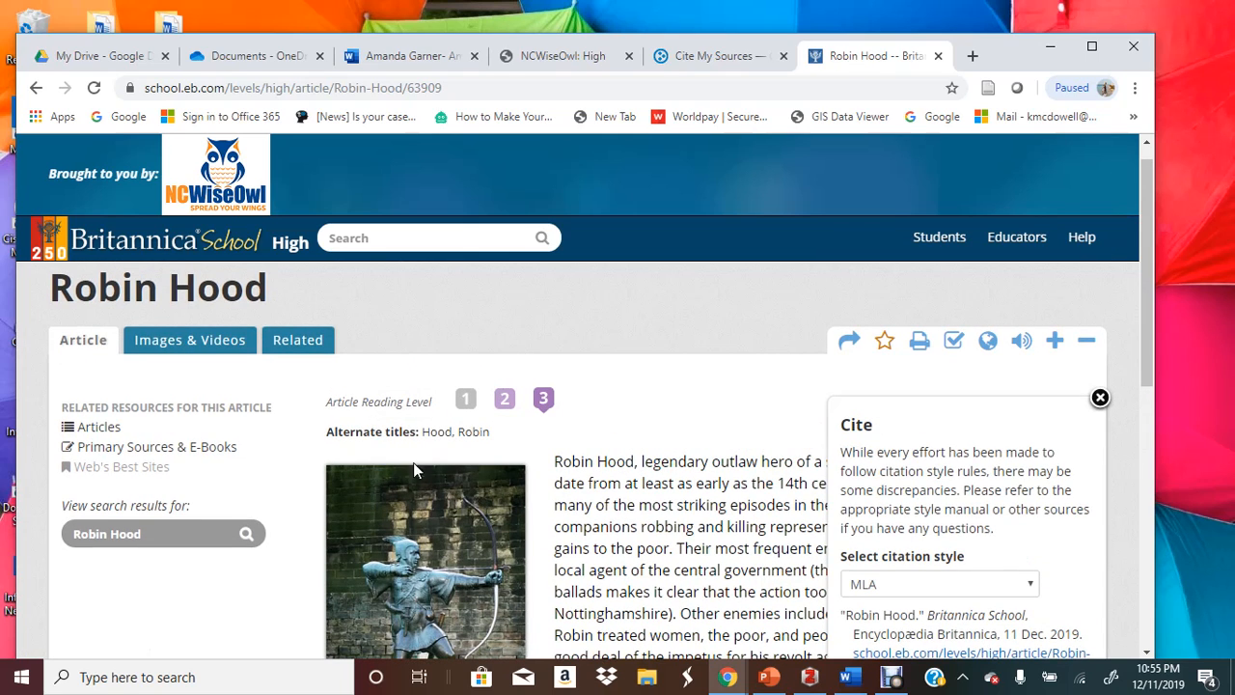
scroll(464, 455, "down", 6)
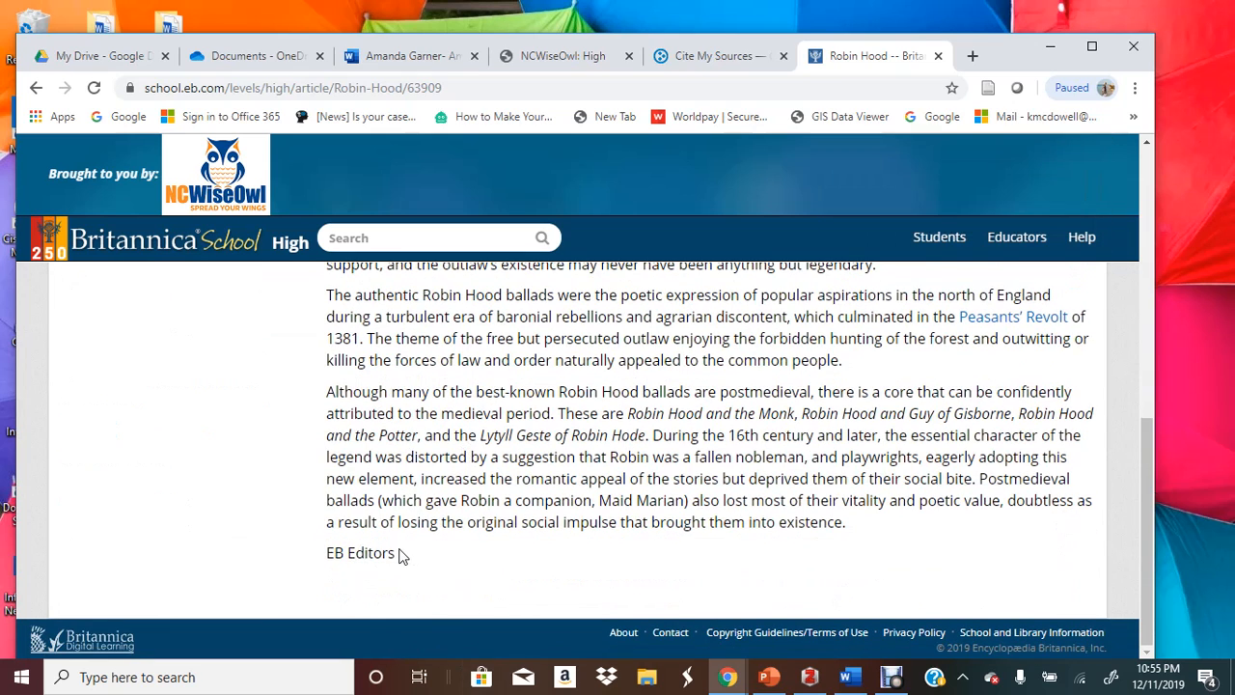
scroll(507, 482, "up", 3)
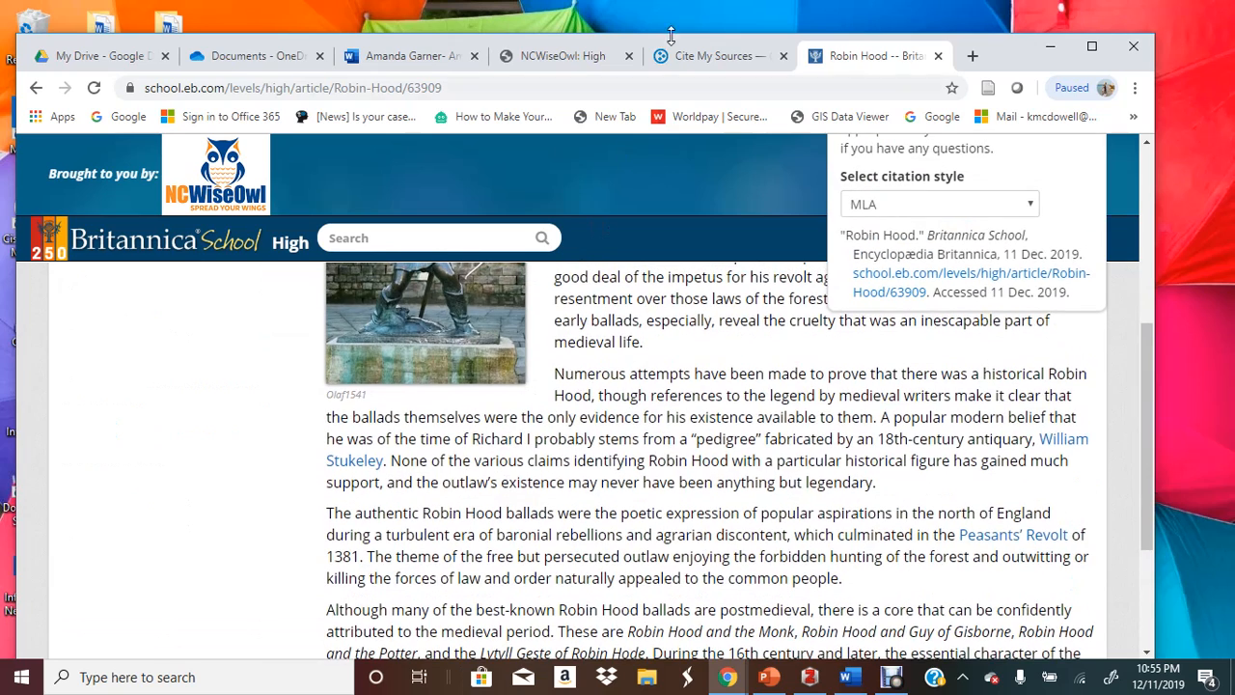
left_click(710, 56)
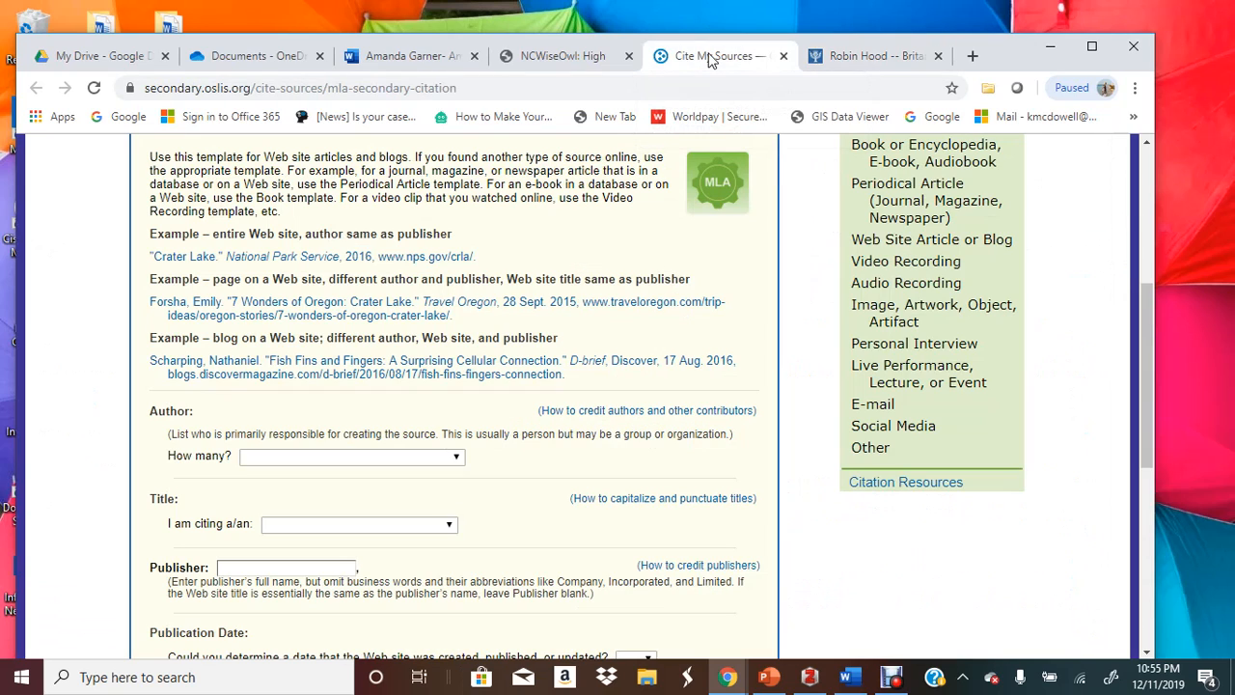
Set authors to No Author/Anonymous and the source to Article or Page within a Web Site
left_click(338, 456)
left_click(325, 436)
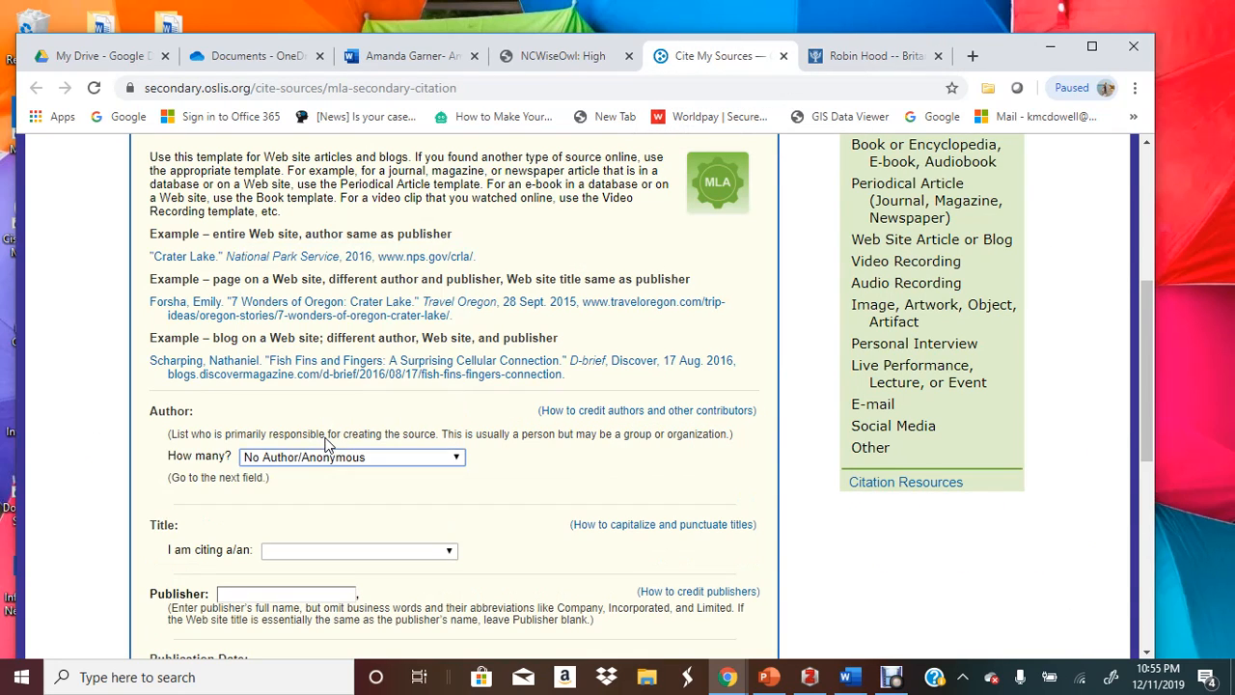
scroll(326, 442, "down", 1)
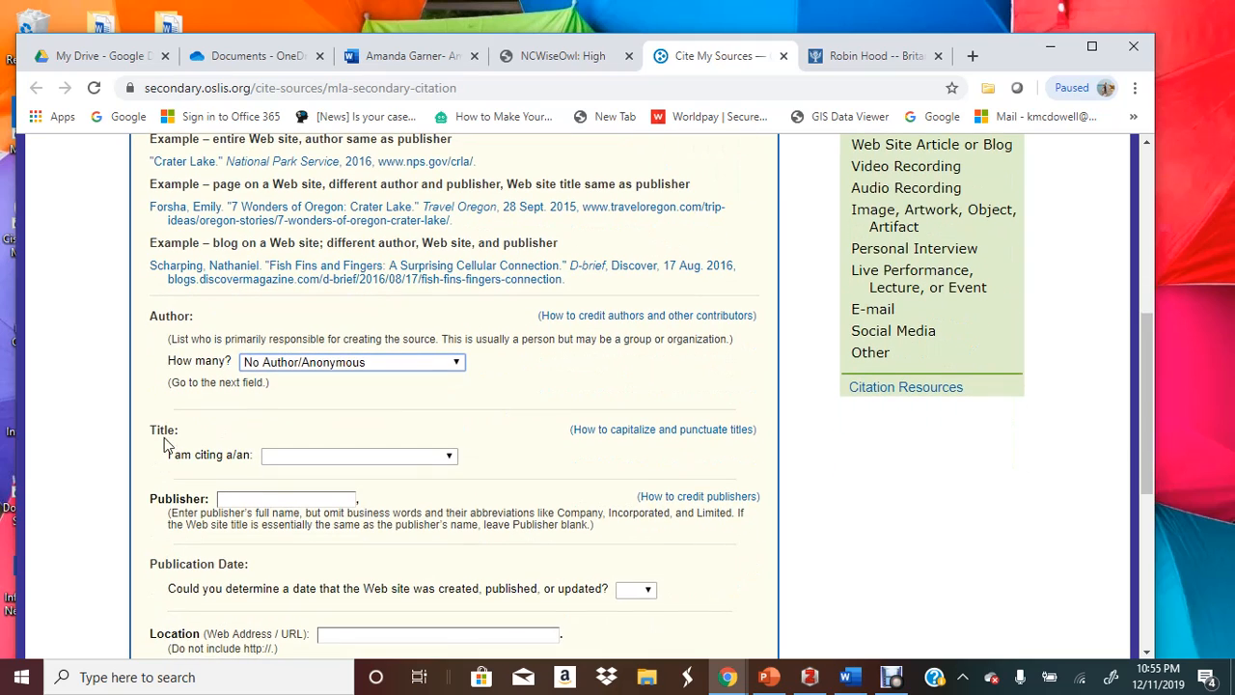
left_click(281, 452)
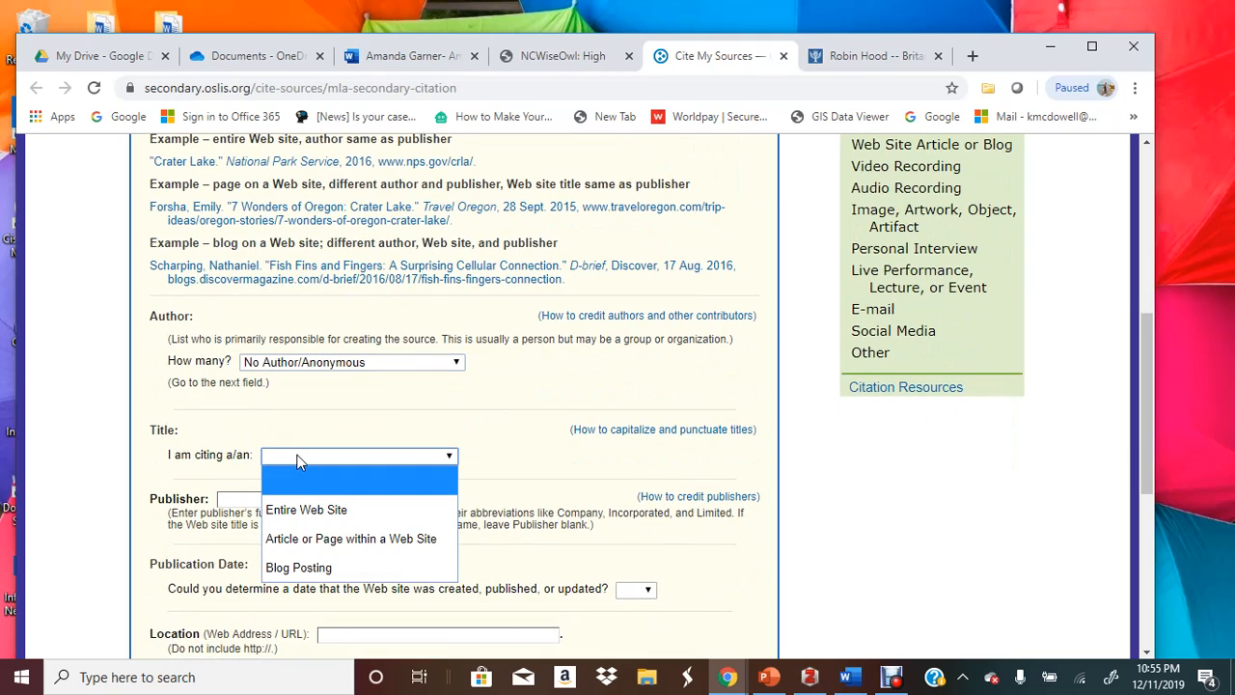
left_click(328, 546)
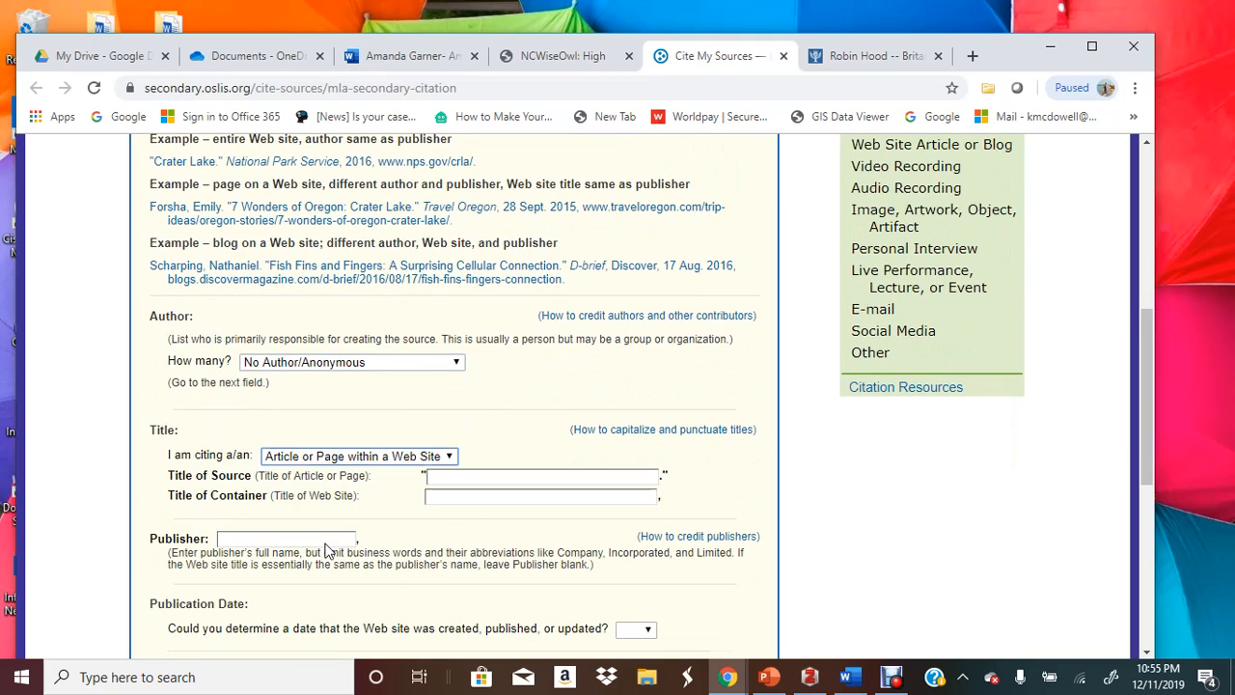
left_click(452, 478)
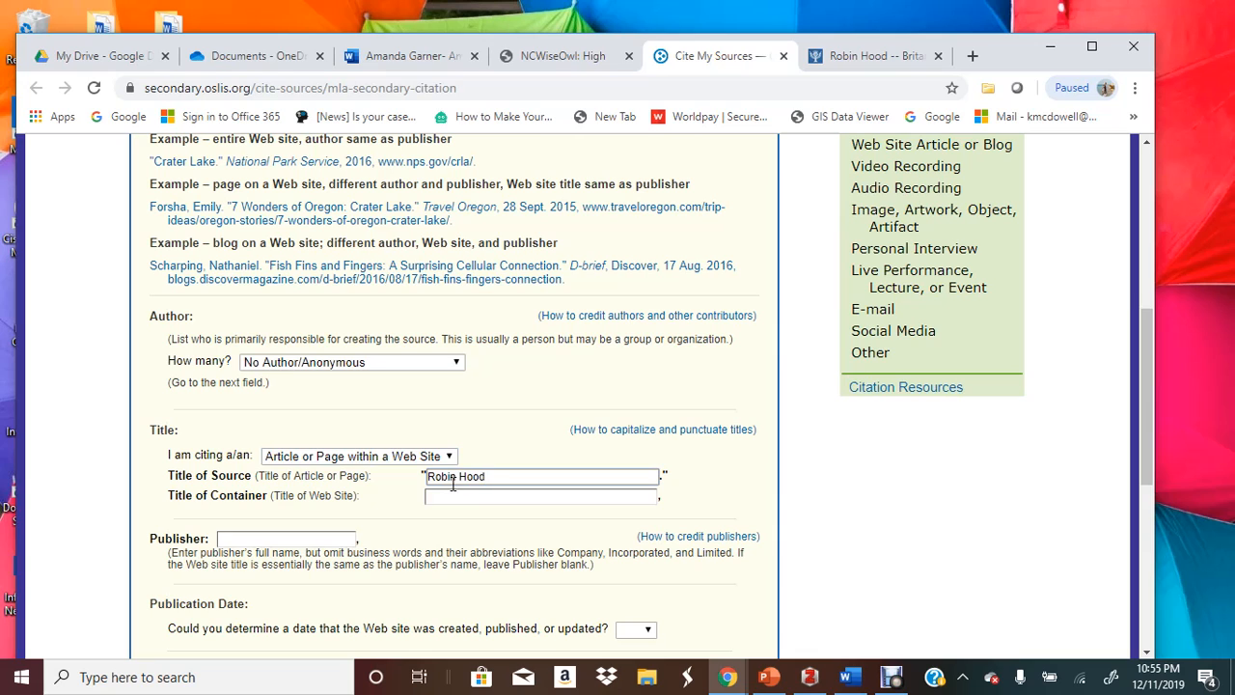
Copy 'Britannica School' from the Britannica MLA citation for use in the form
left_click(869, 56)
scroll(540, 356, "up", 3)
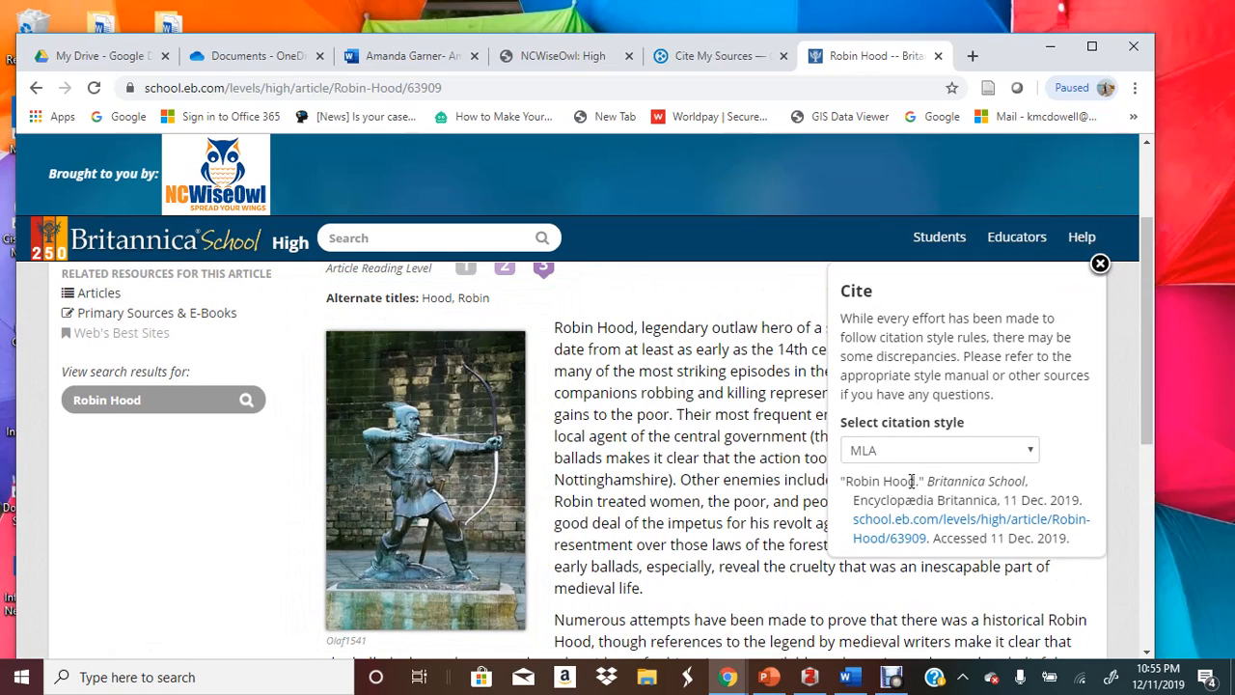
left_click_drag(928, 480, 1008, 496)
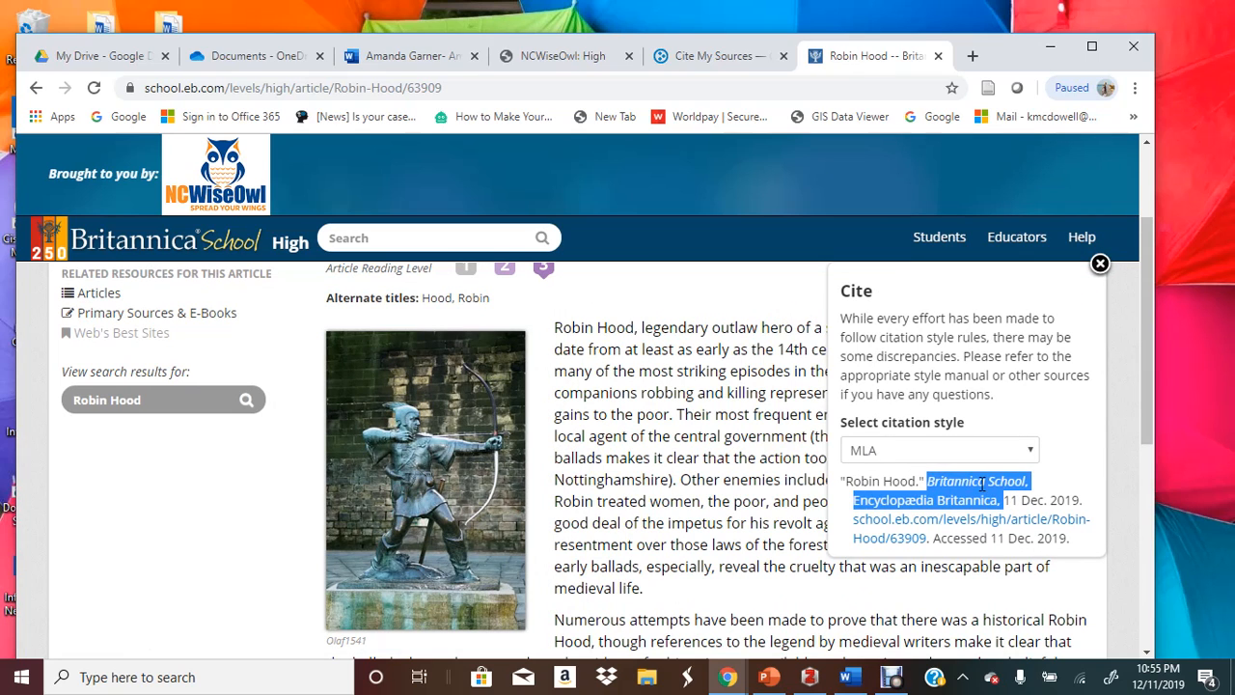
right_click(982, 483)
left_click(937, 498)
left_click(743, 57)
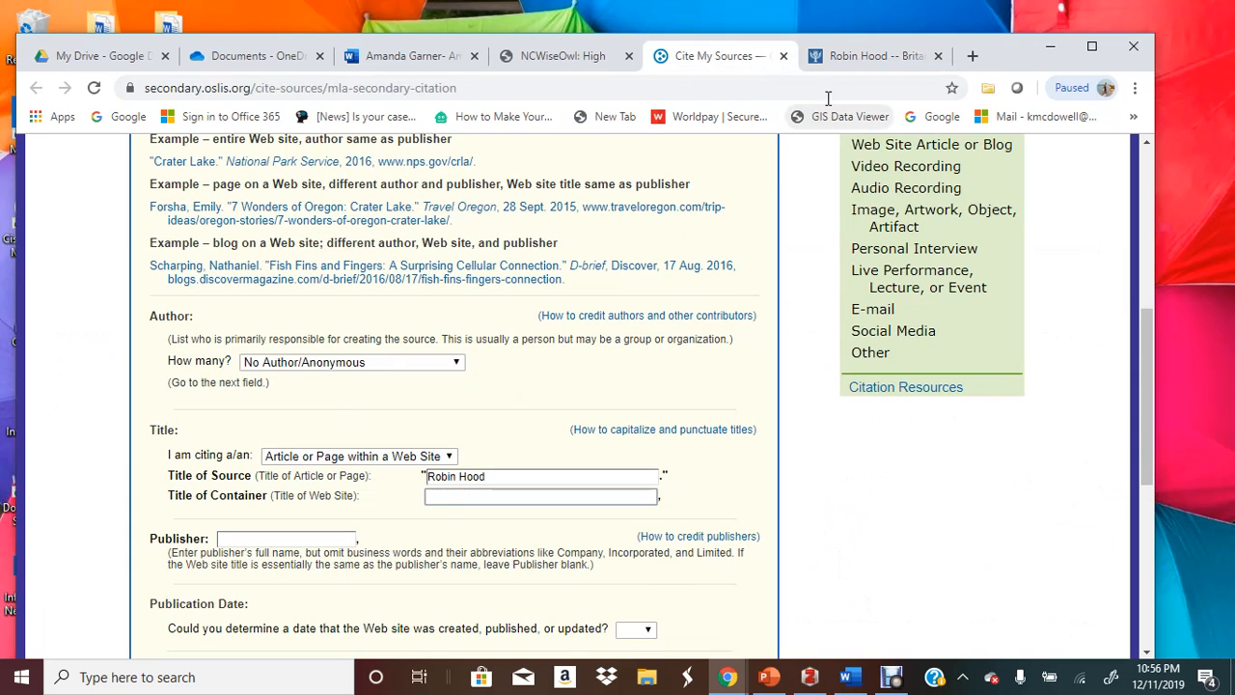
Paste 'Britannica School' into the Title of Container field
left_click(834, 58)
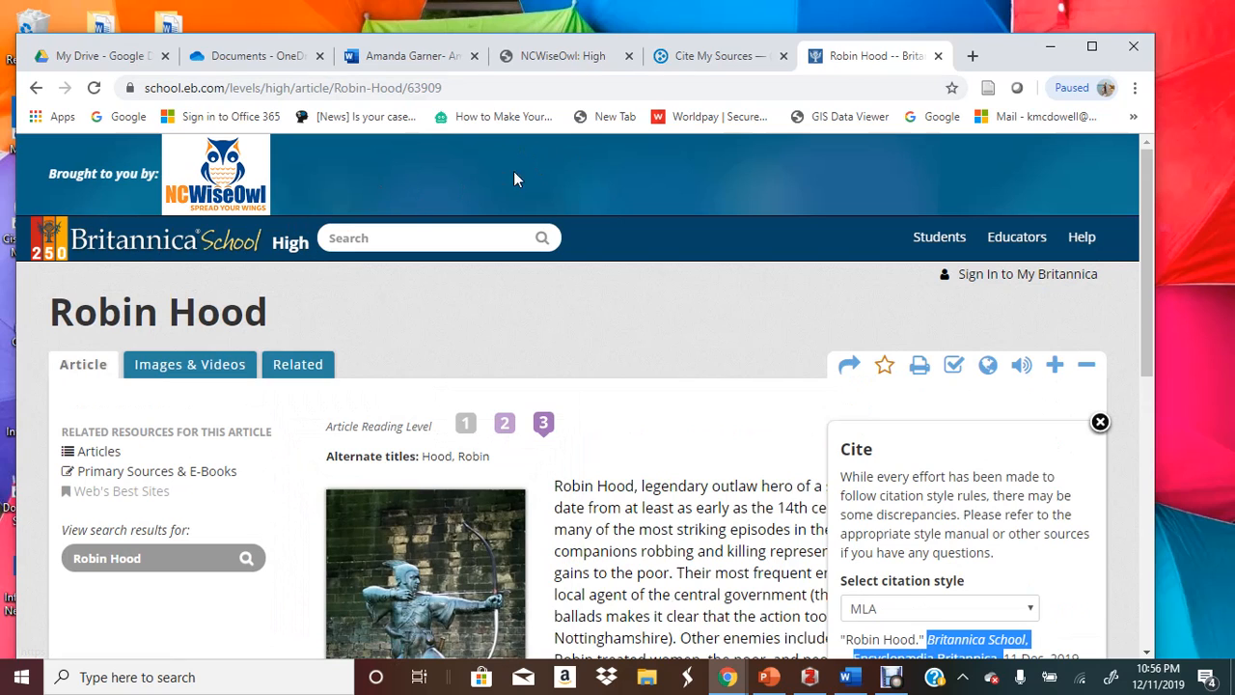
left_click(691, 57)
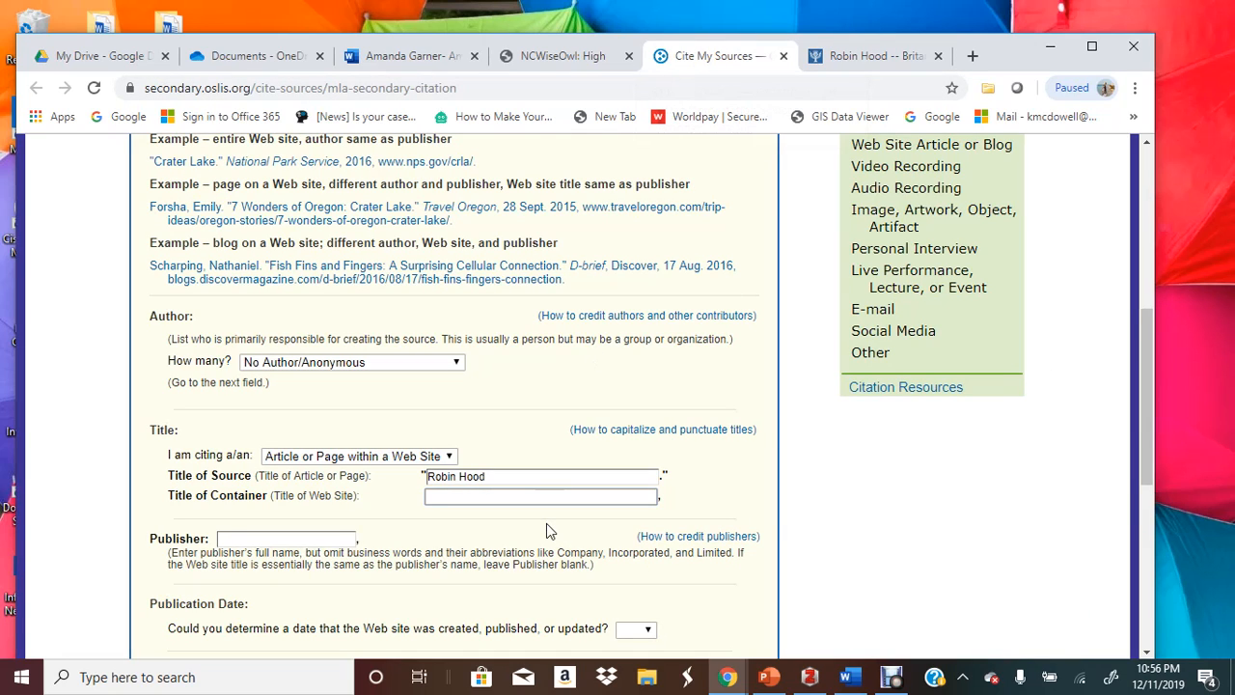
key("ctrl+v")
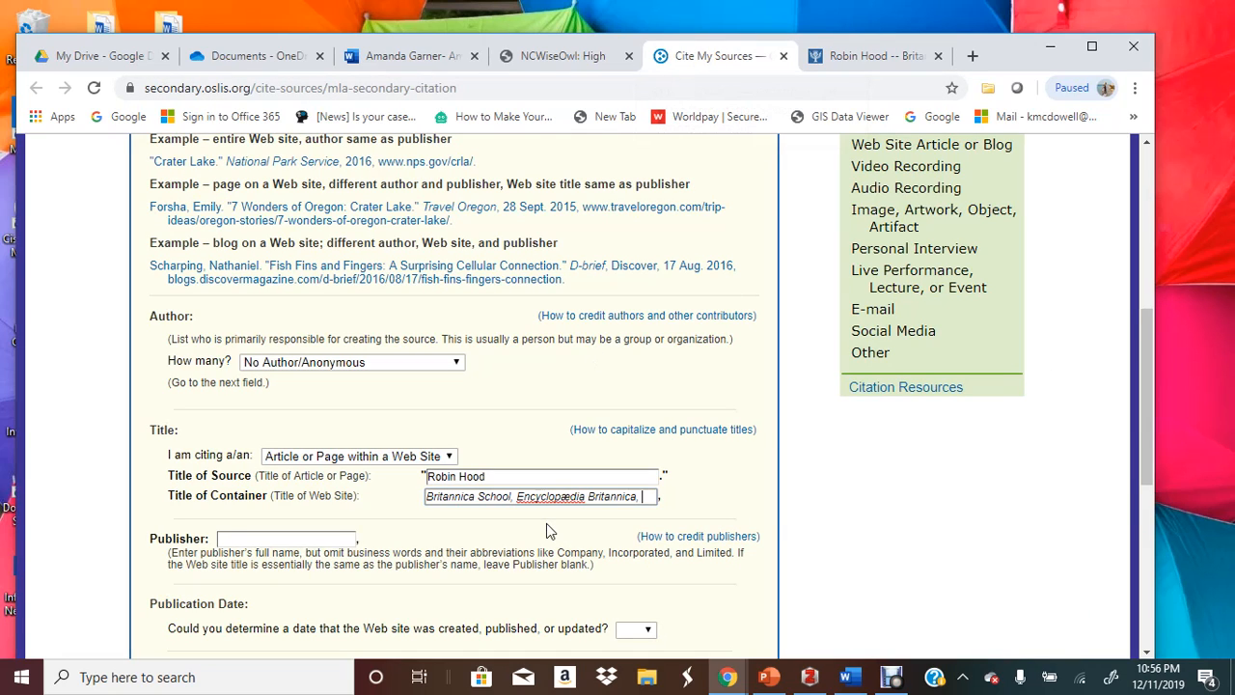
Copy the publisher name Encyclopædia Britannica from the Britannica article's page footer
left_click(276, 537)
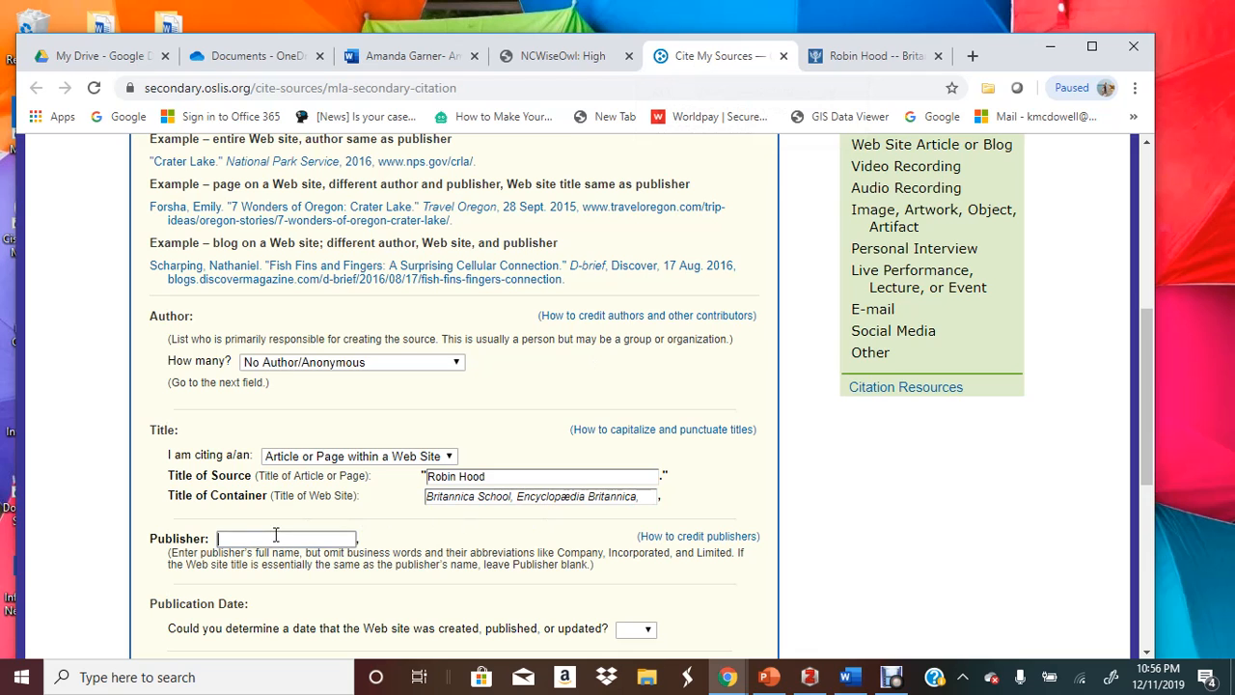
left_click(863, 56)
scroll(797, 285, "down", 1)
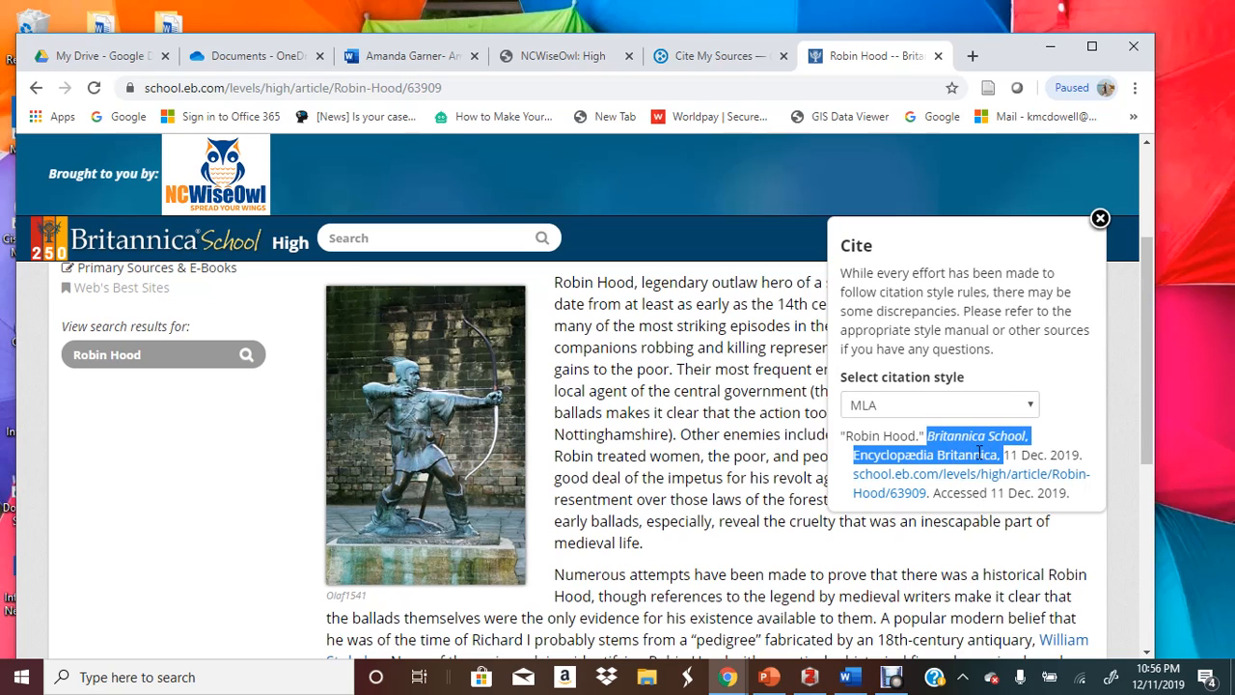
scroll(714, 493, "down", 10)
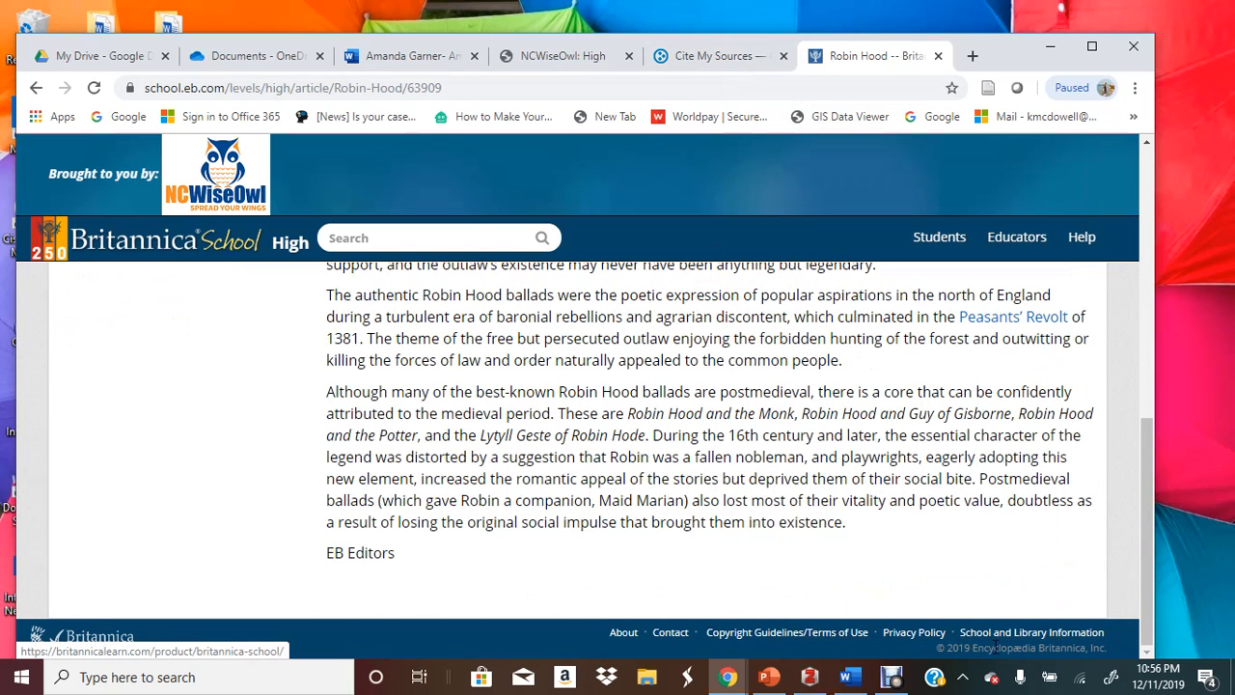
left_click_drag(988, 649, 1088, 652)
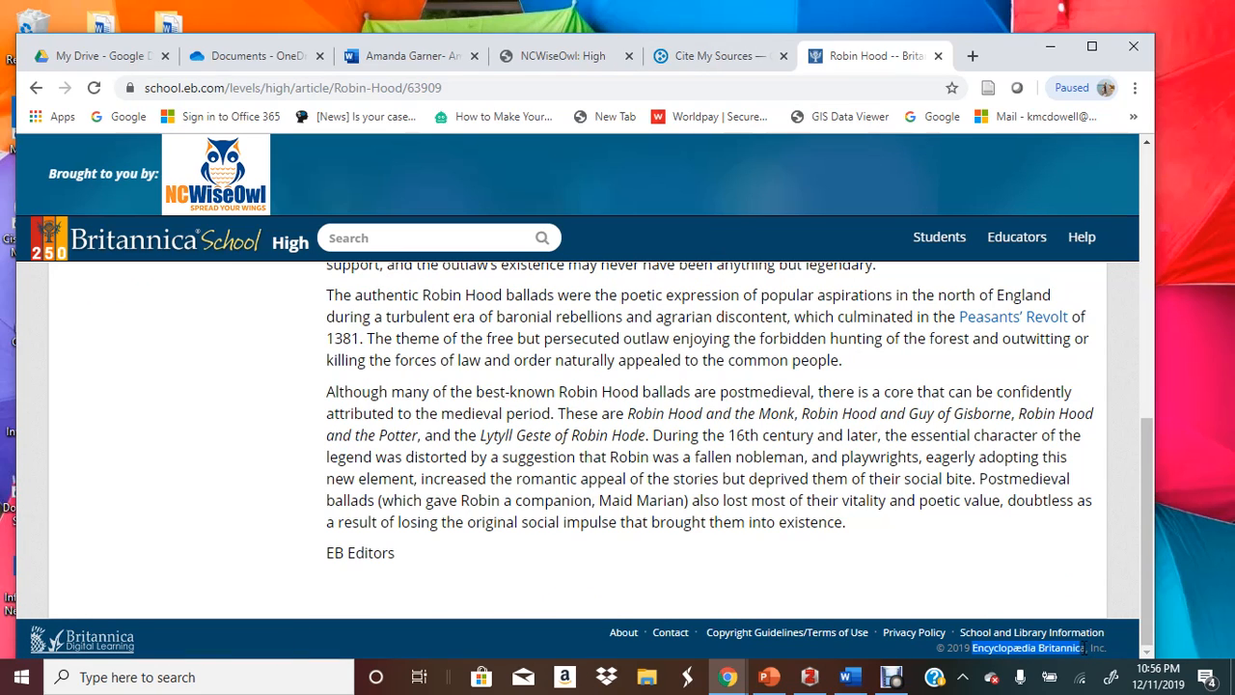
left_click_drag(1088, 649, 982, 650)
right_click(984, 650)
left_click(941, 536)
left_click(738, 56)
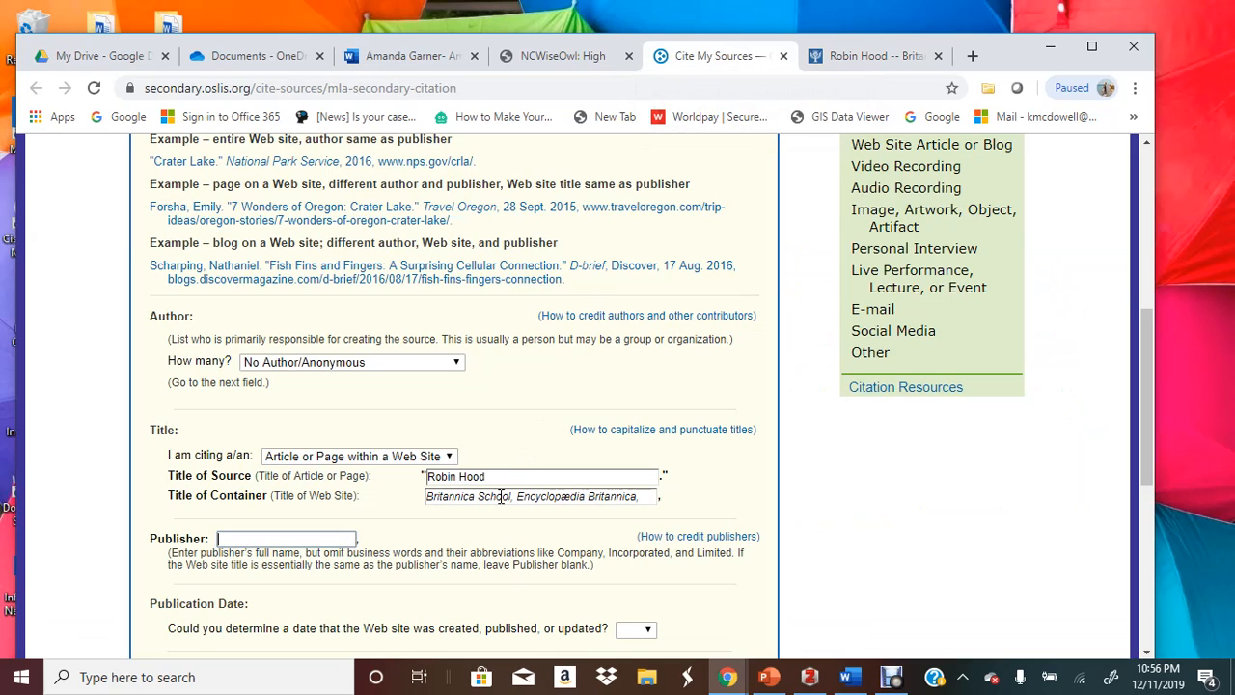
Trim extra text from the container title and paste Encyclopædia Britannica as Publisher
left_click_drag(511, 497, 676, 496)
key("BackSpace")
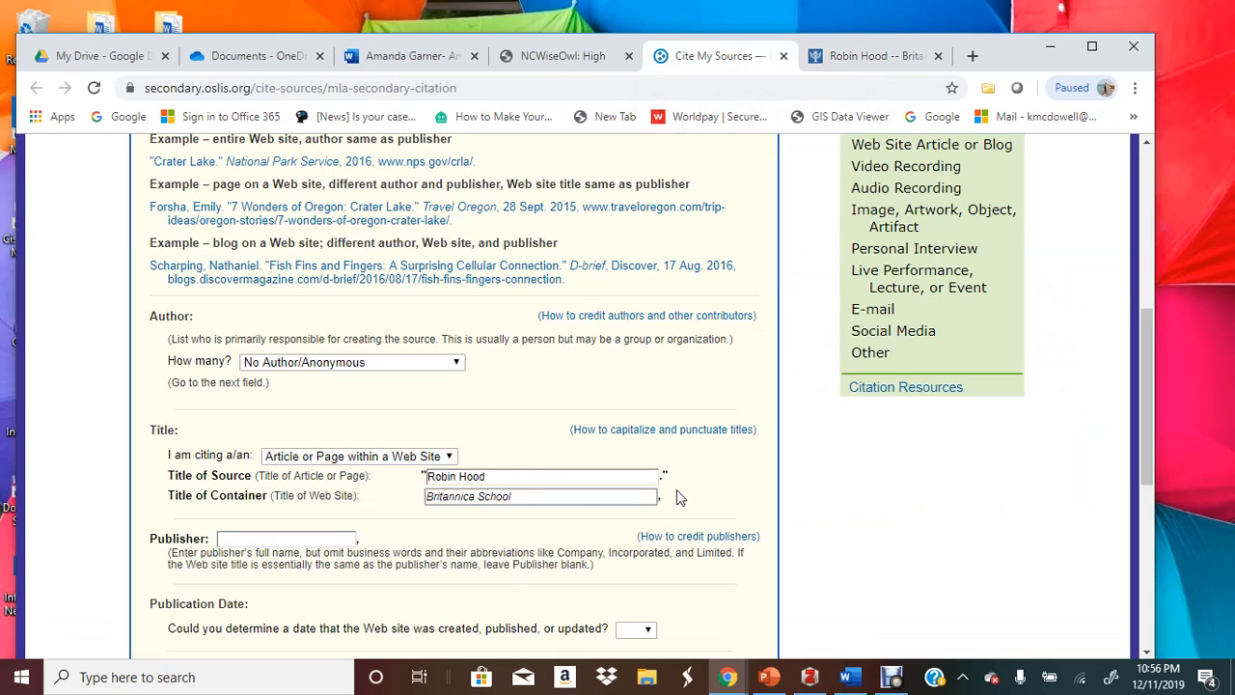
left_click(228, 542)
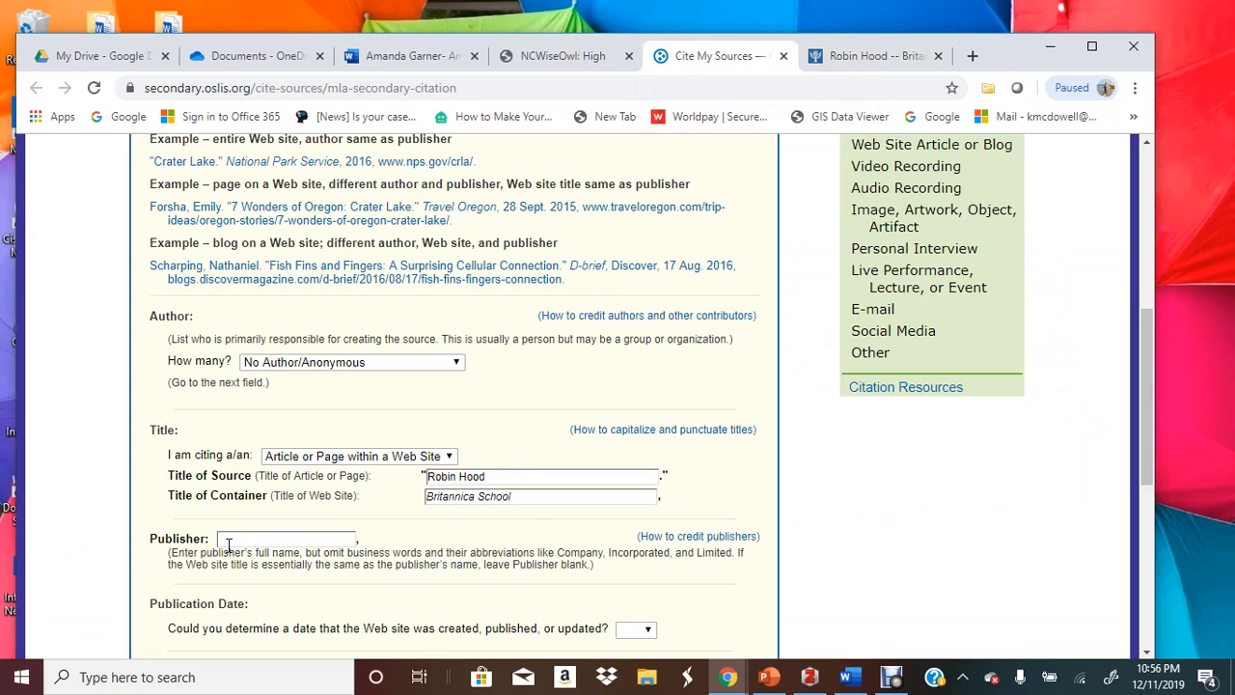
left_click(228, 537)
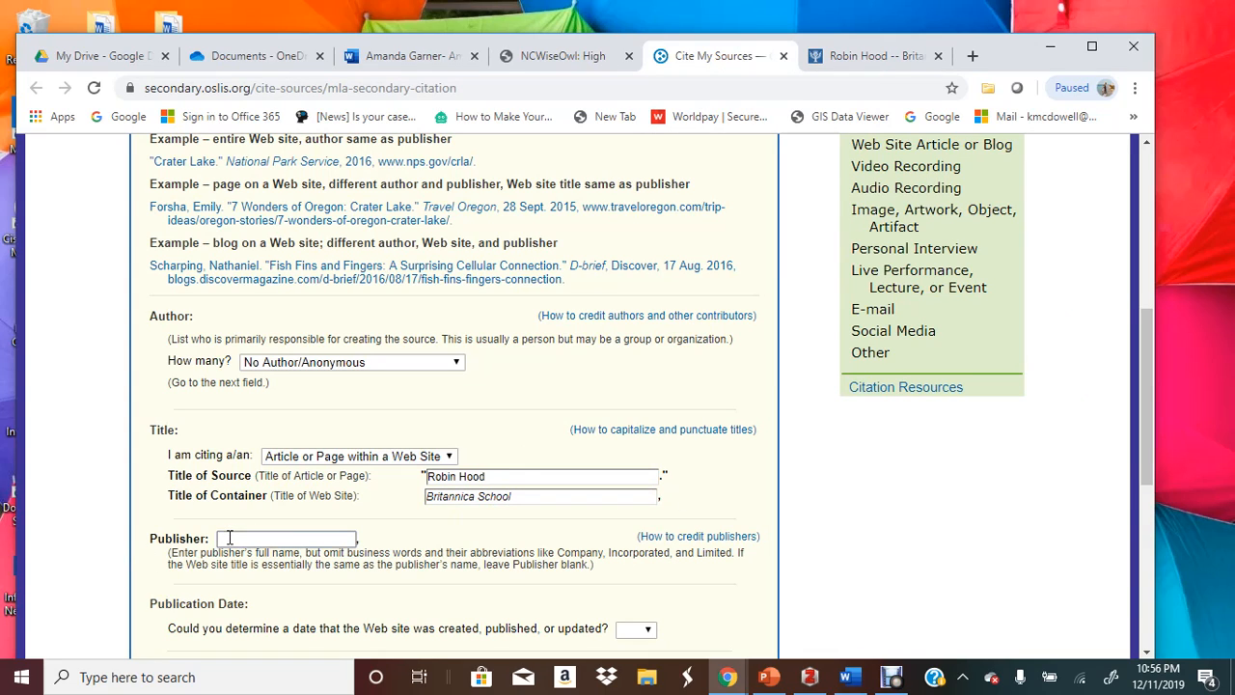
key("ctrl+v")
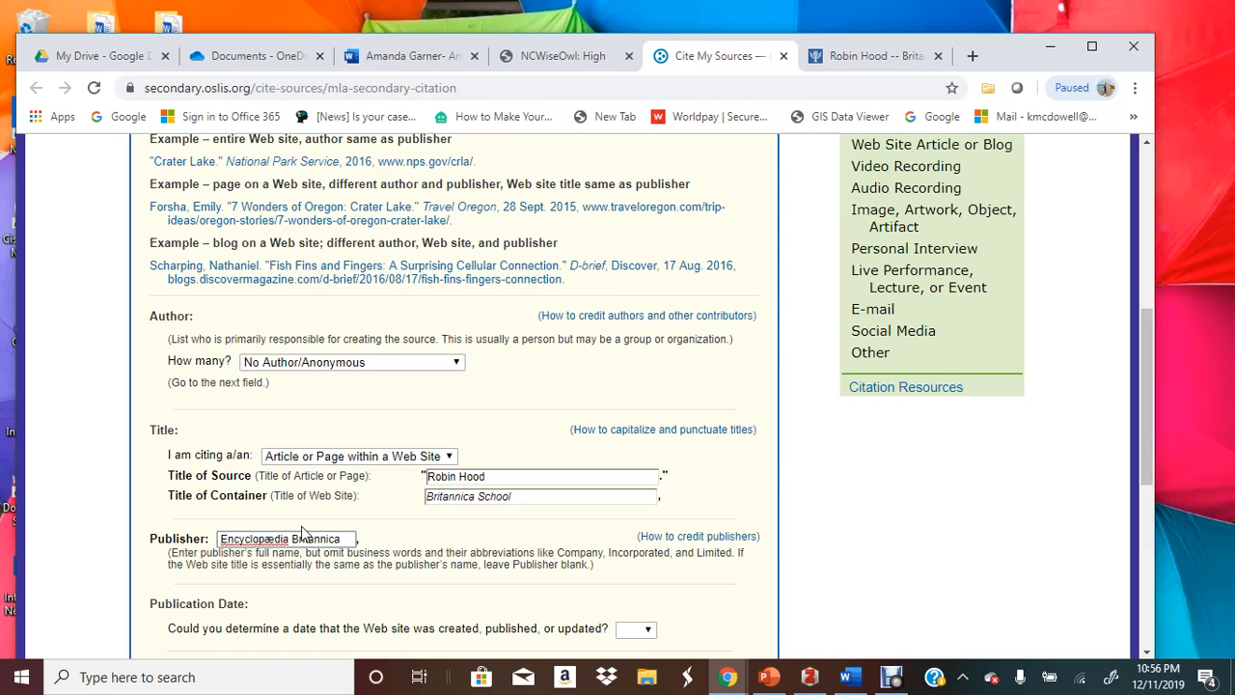
scroll(292, 433, "down", 2)
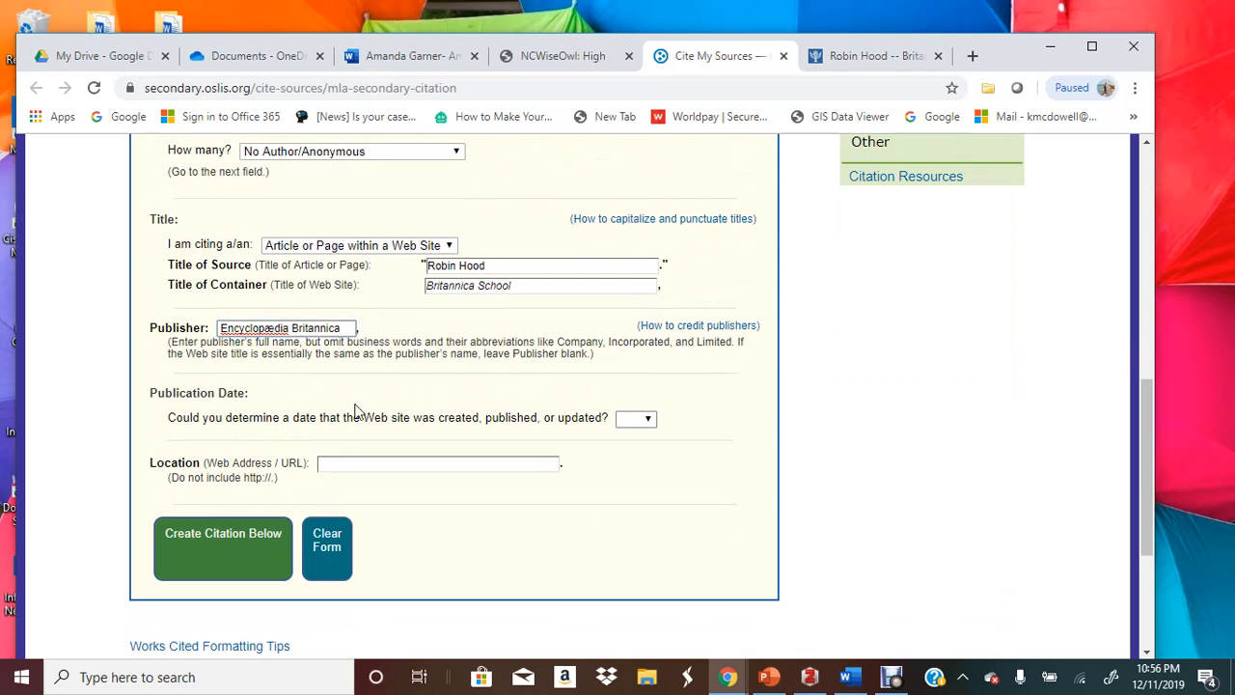
left_click(868, 56)
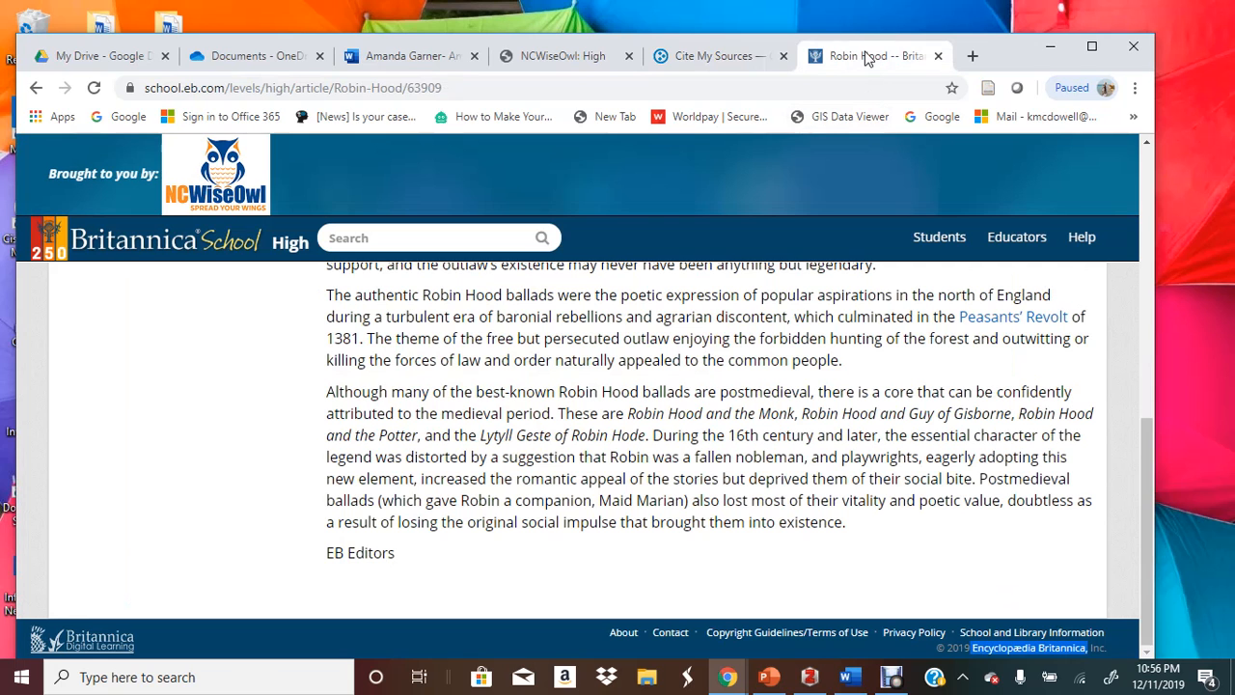
left_click(710, 56)
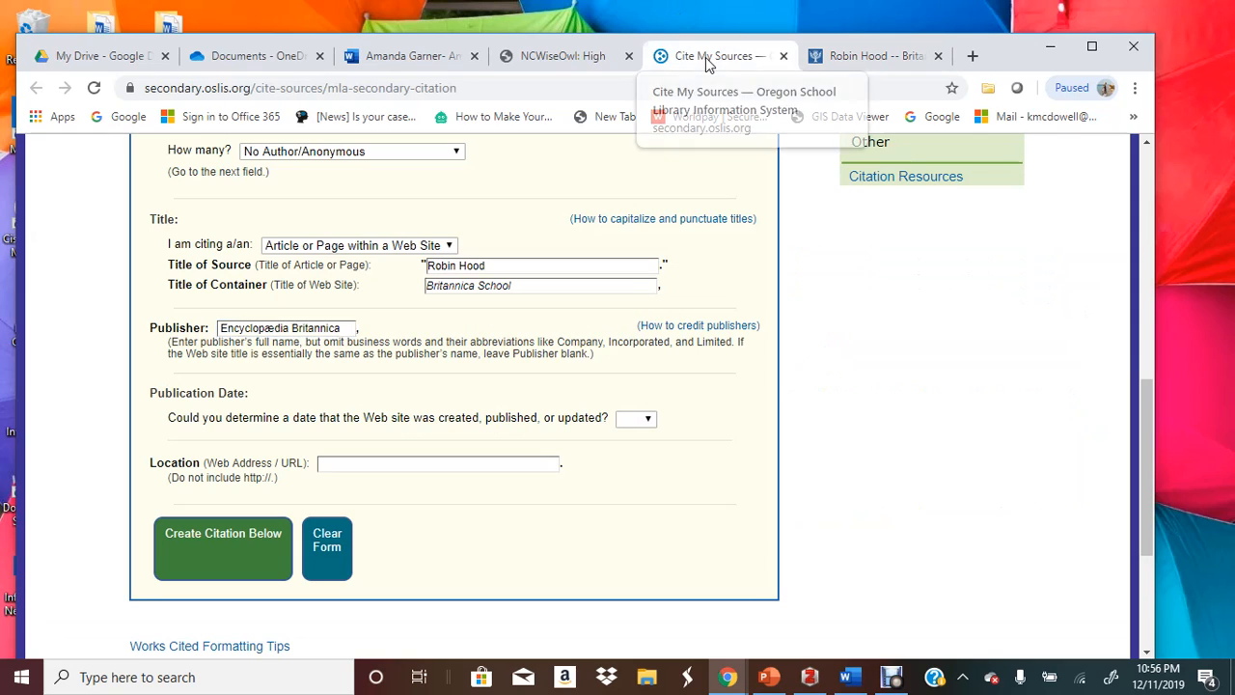
Mark the publication date as known with year 2019
left_click(639, 419)
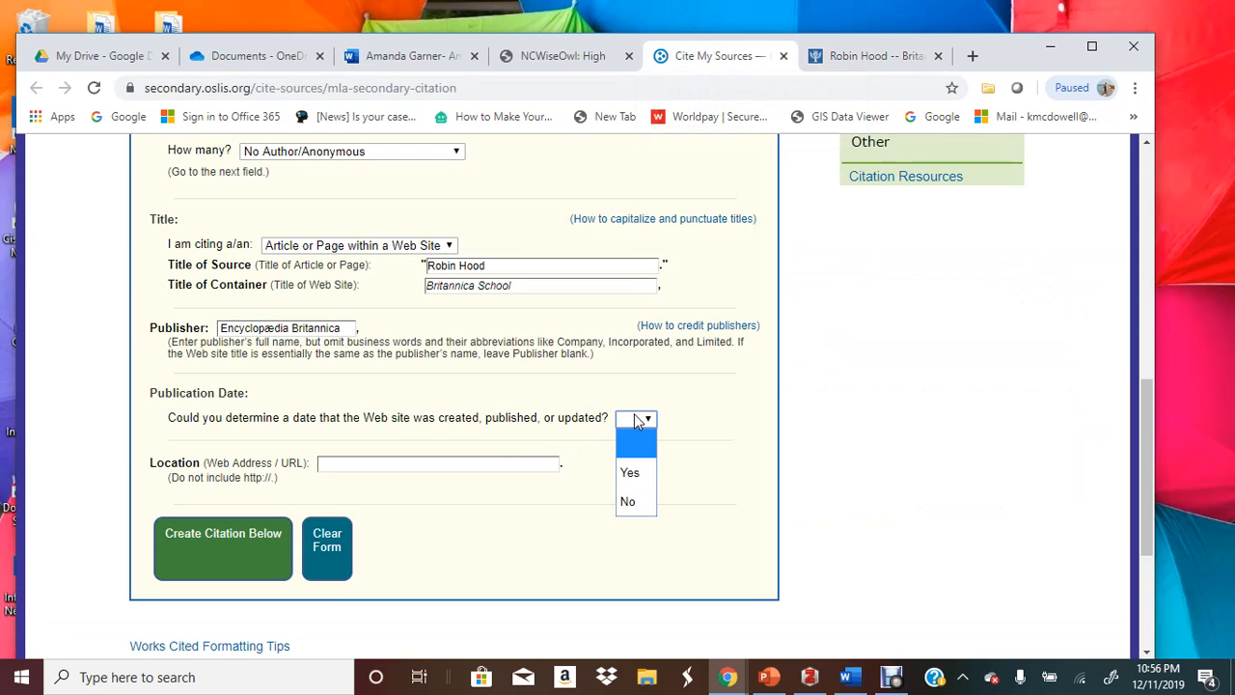
left_click(643, 472)
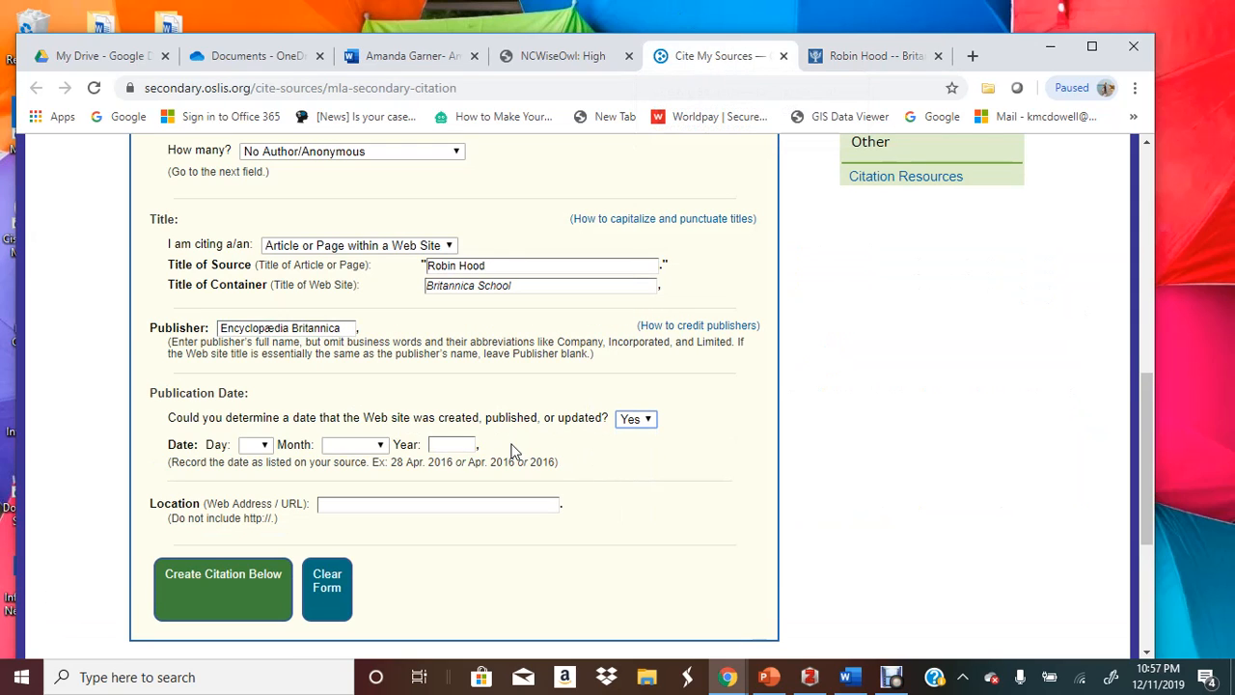
left_click(445, 442)
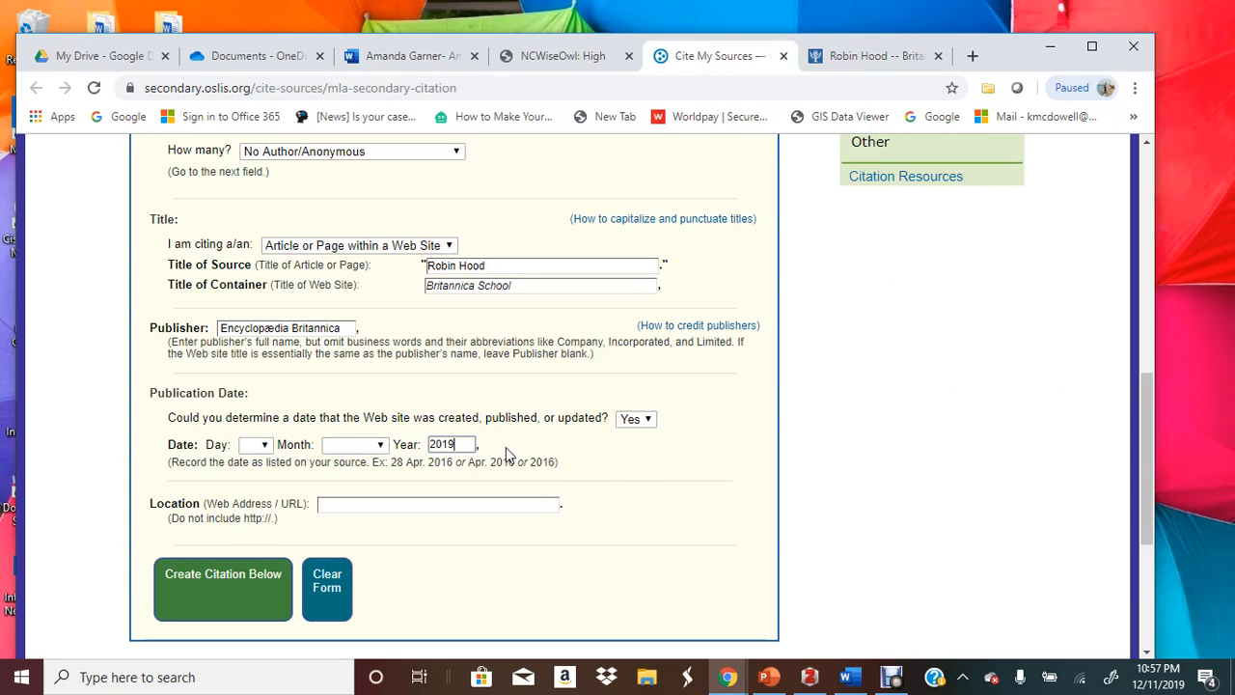
left_click(376, 503)
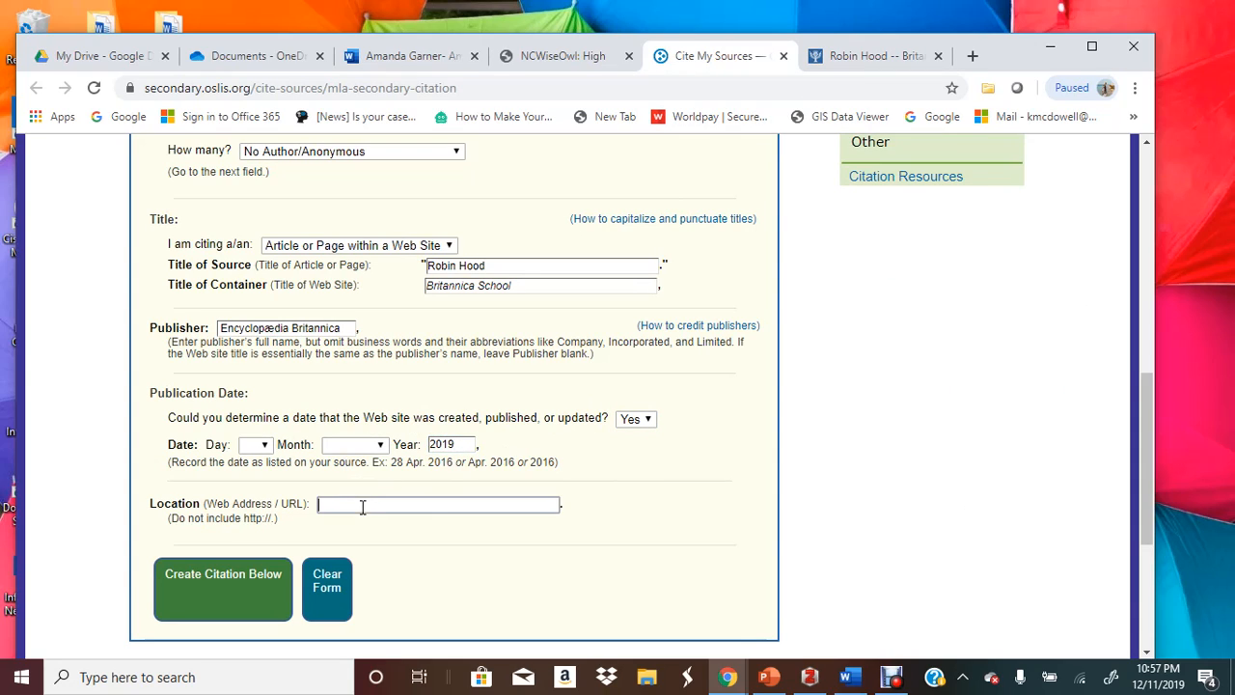
Copy the Britannica article's web address and paste it into the Location field
left_click(833, 60)
left_click(752, 86)
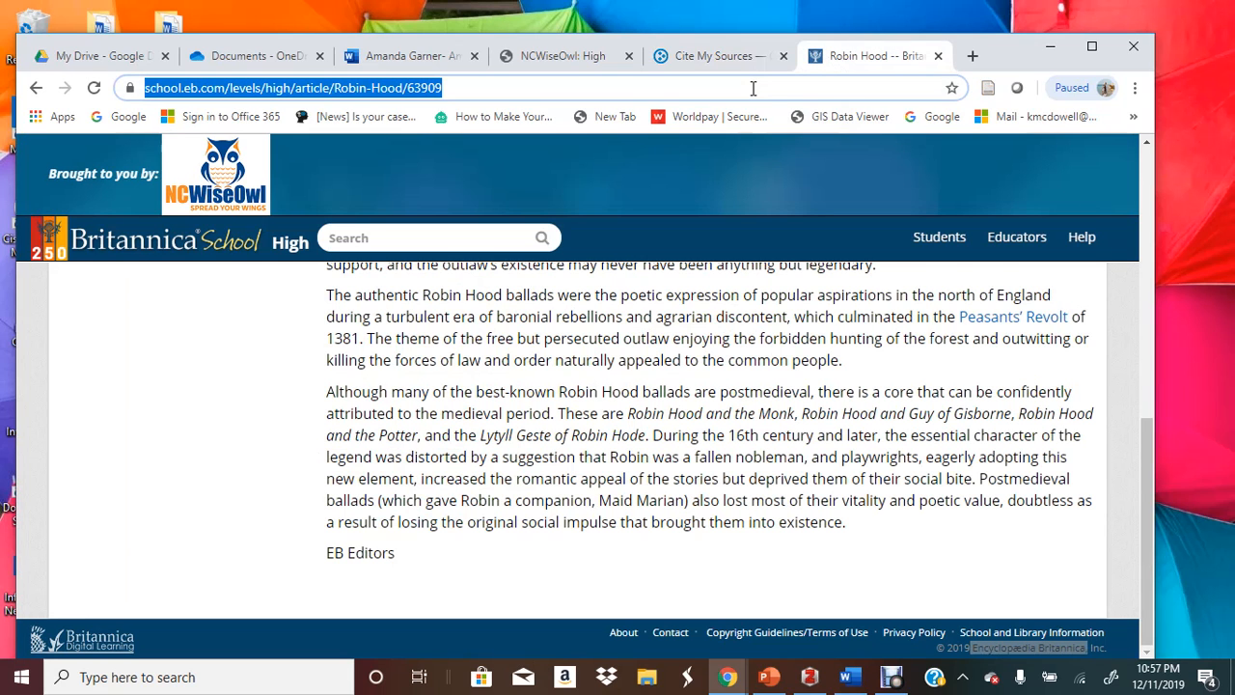
right_click(755, 89)
left_click(762, 189)
left_click(722, 60)
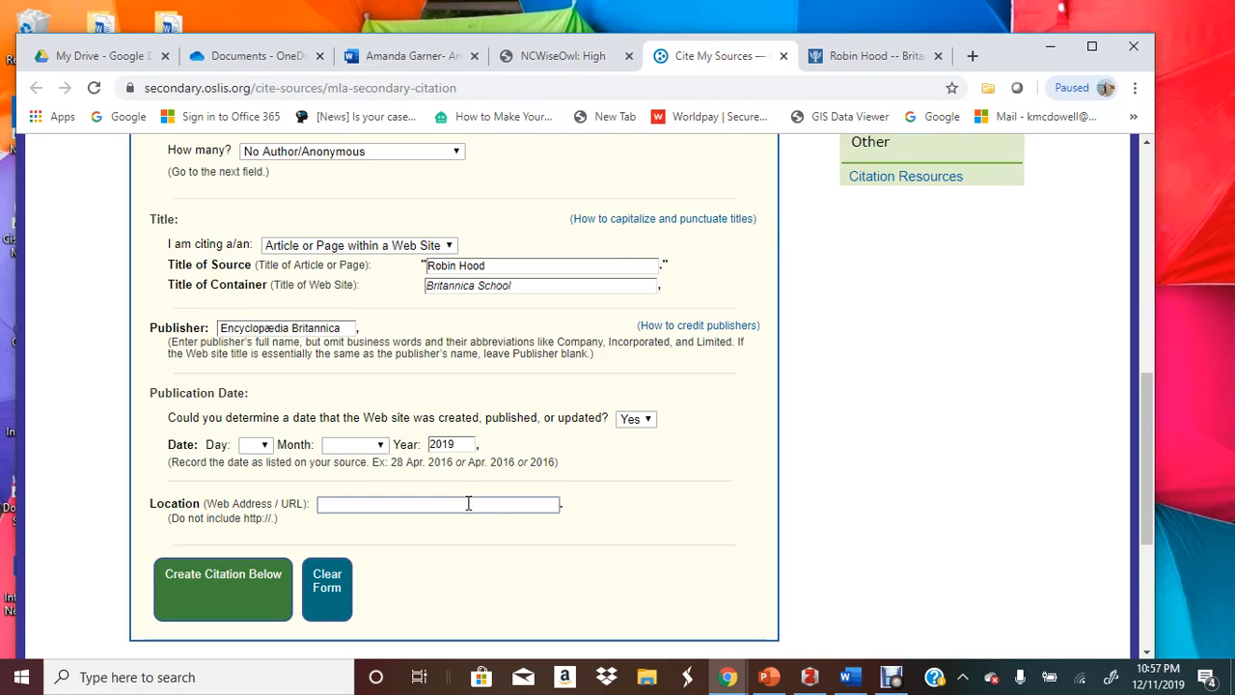
key("ctrl+v")
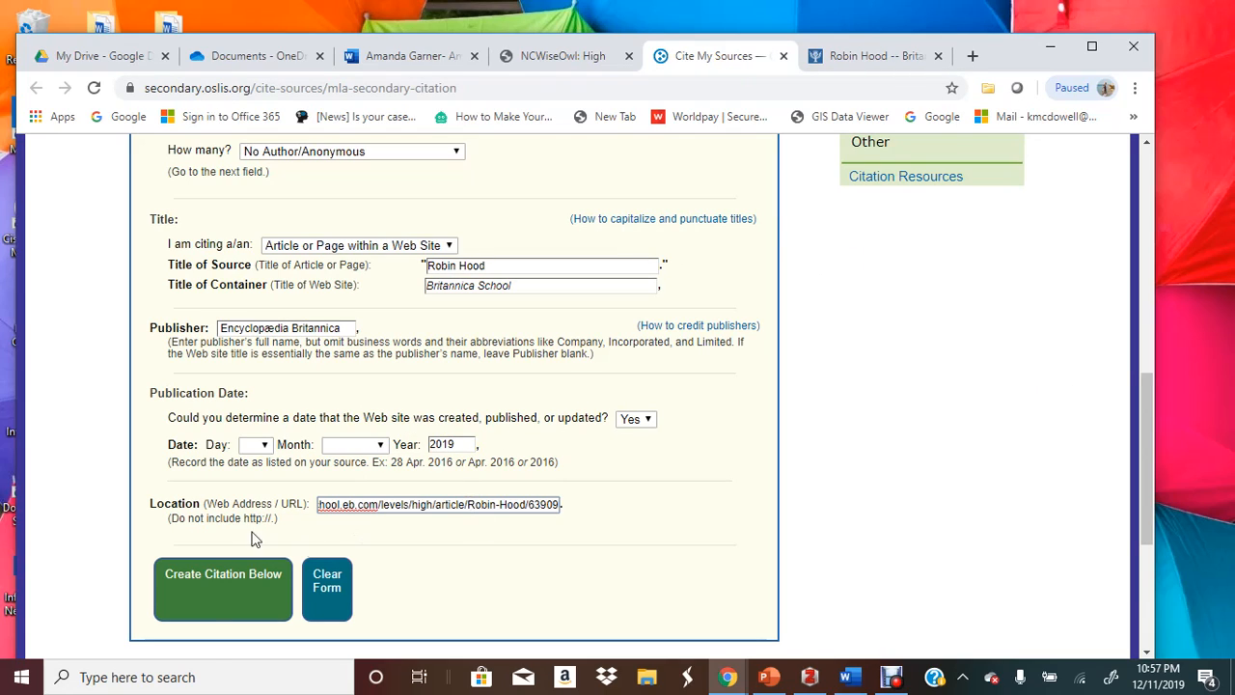
Generate the Robin Hood citation, recreating it after removing the first one
left_click(205, 577)
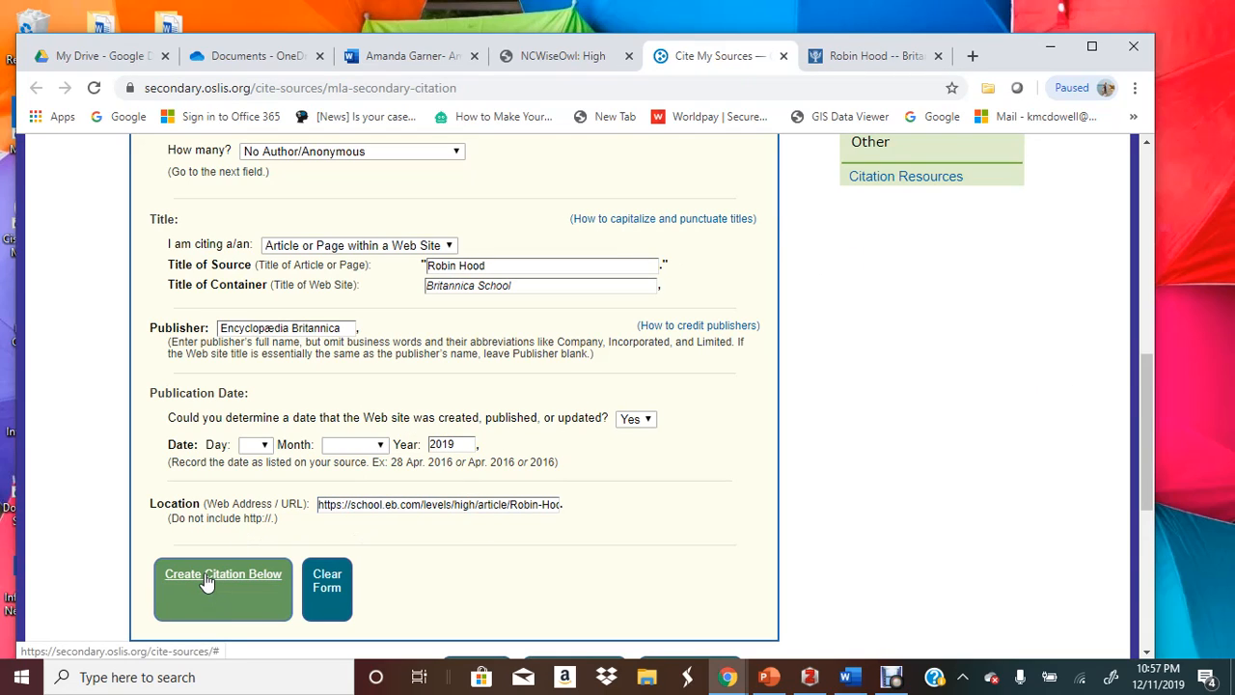
scroll(206, 577, "down", 3)
left_click(193, 545)
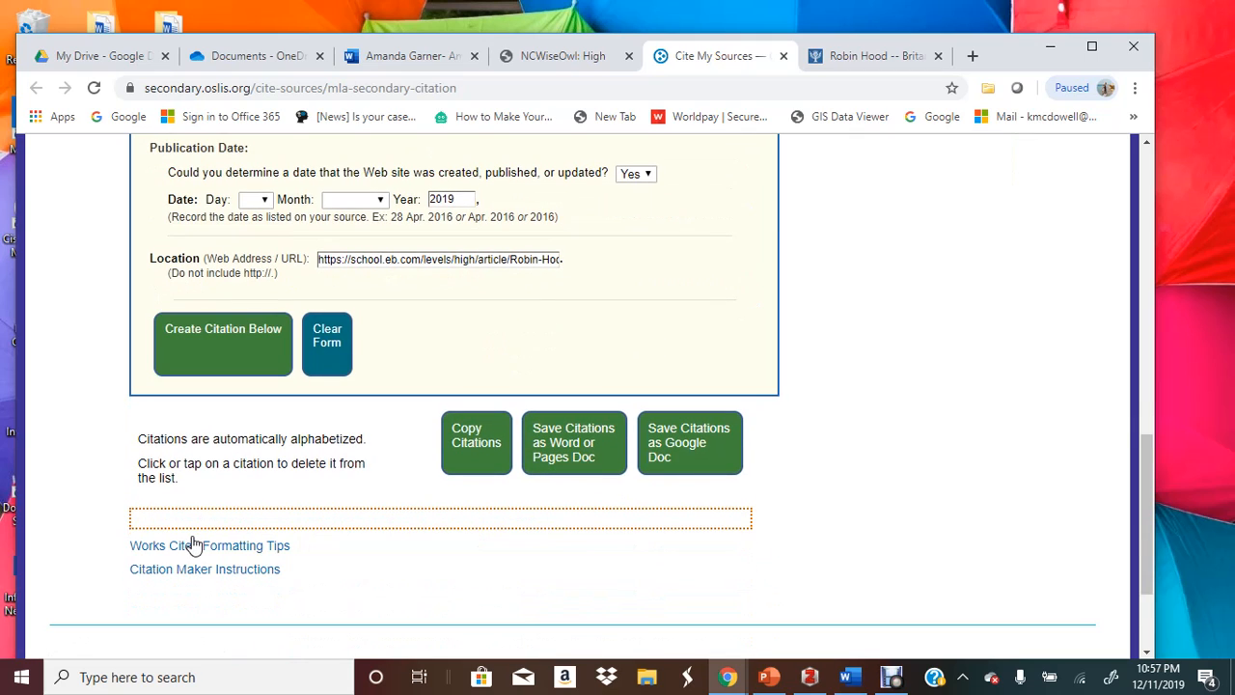
left_click(214, 371)
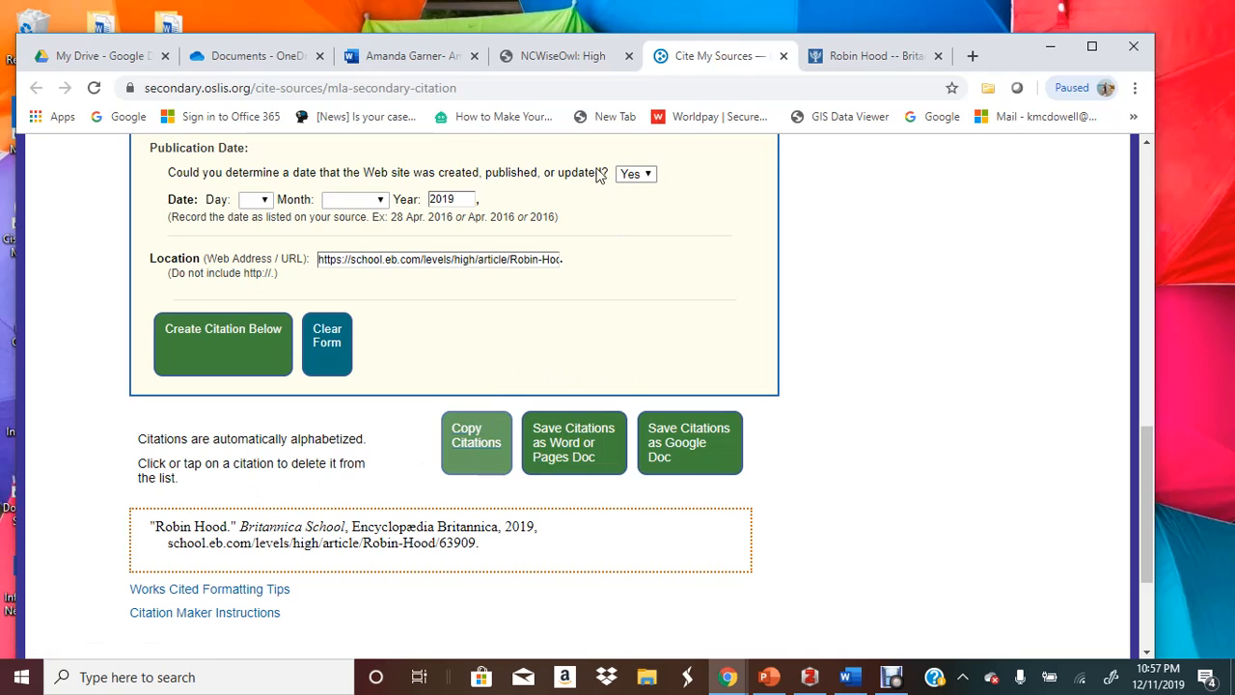
left_click(393, 70)
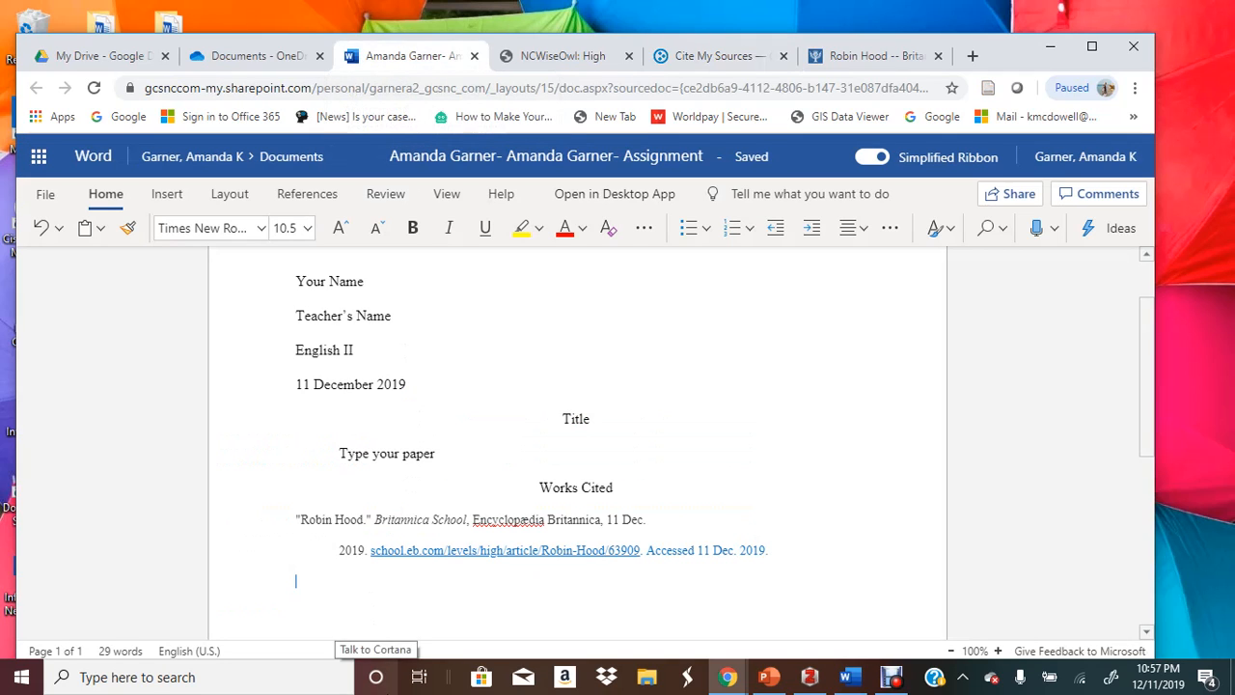
Paste the new Robin Hood citation under Works Cited and append 'Accessed 11 Dec. 2019'
key("ctrl+v")
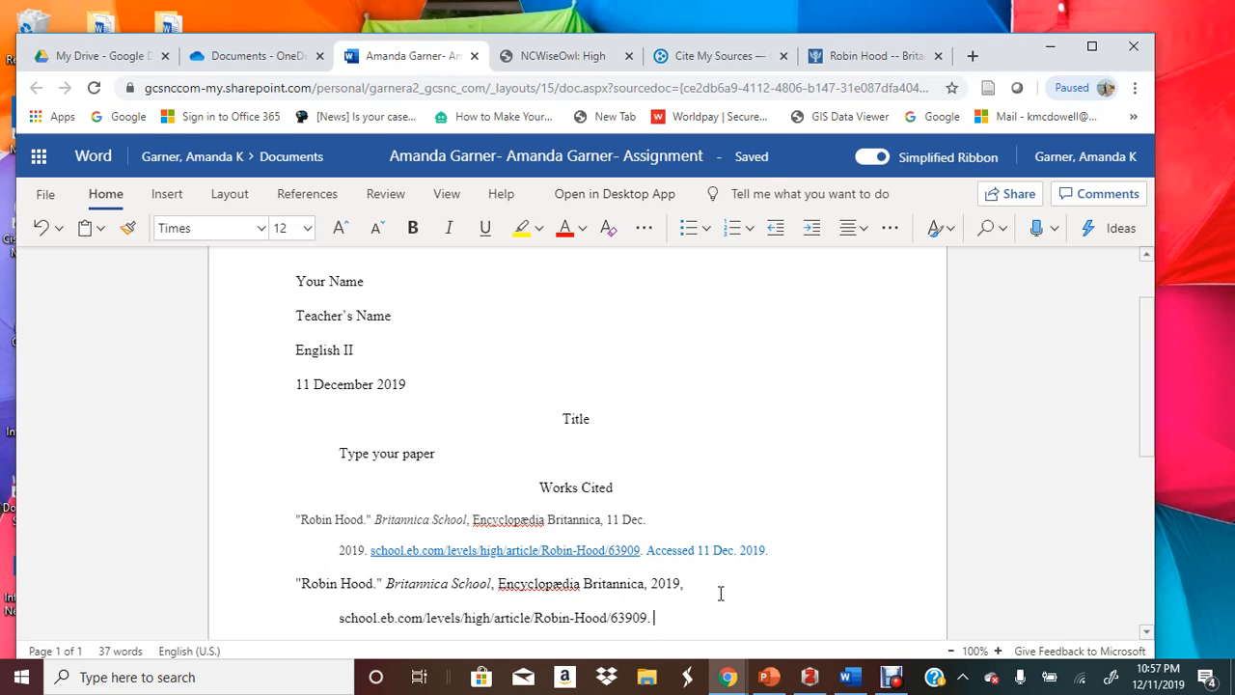
type("Accessed 11")
type("Dec. 2019")
scroll(551, 571, "down", 2)
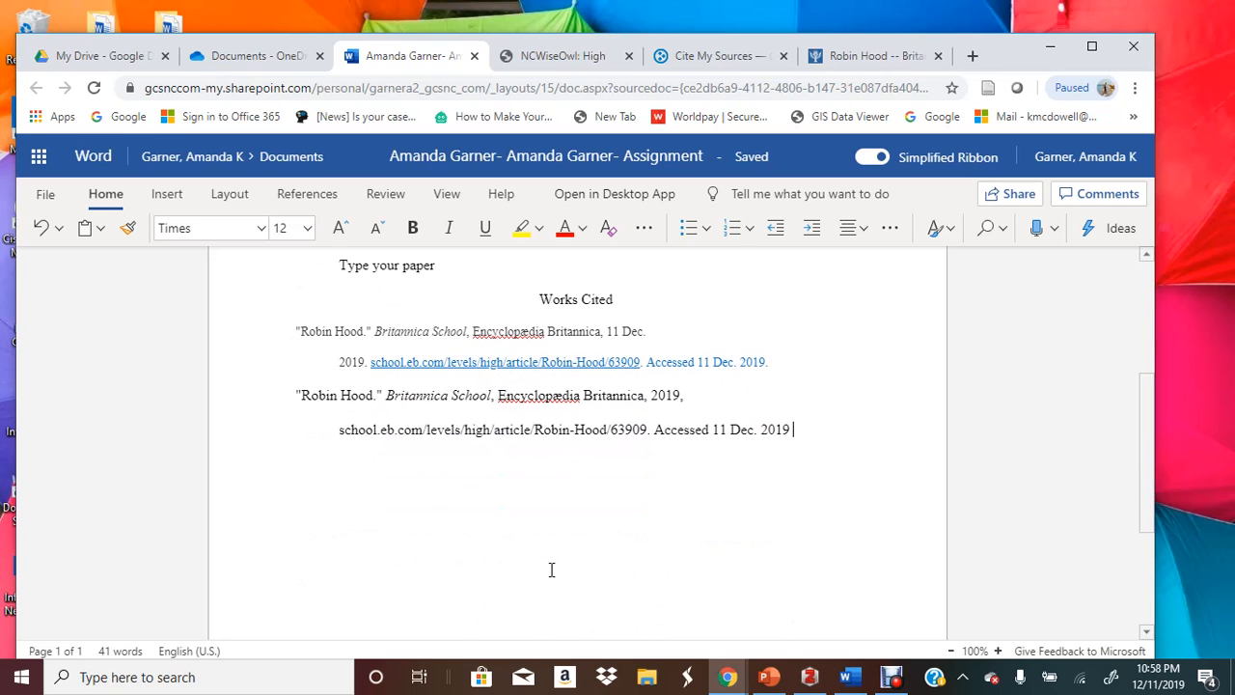
Set the first Works Cited citation to 12 pt
triple_click(534, 330)
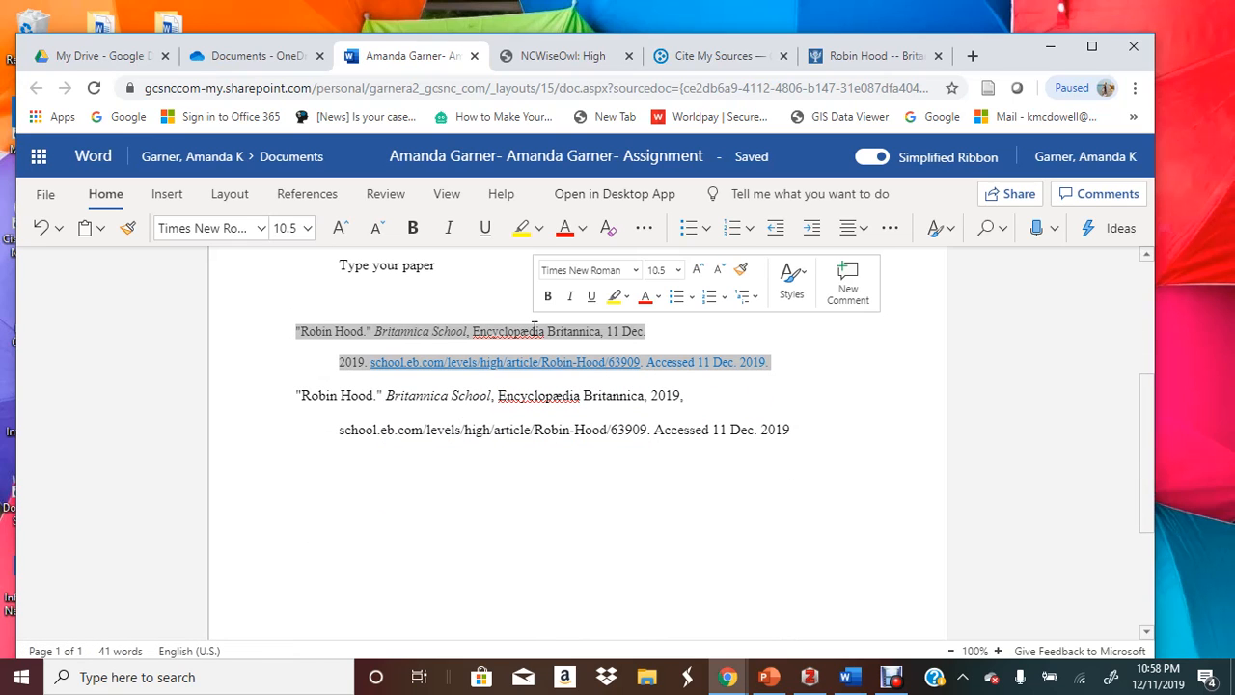
left_click(289, 223)
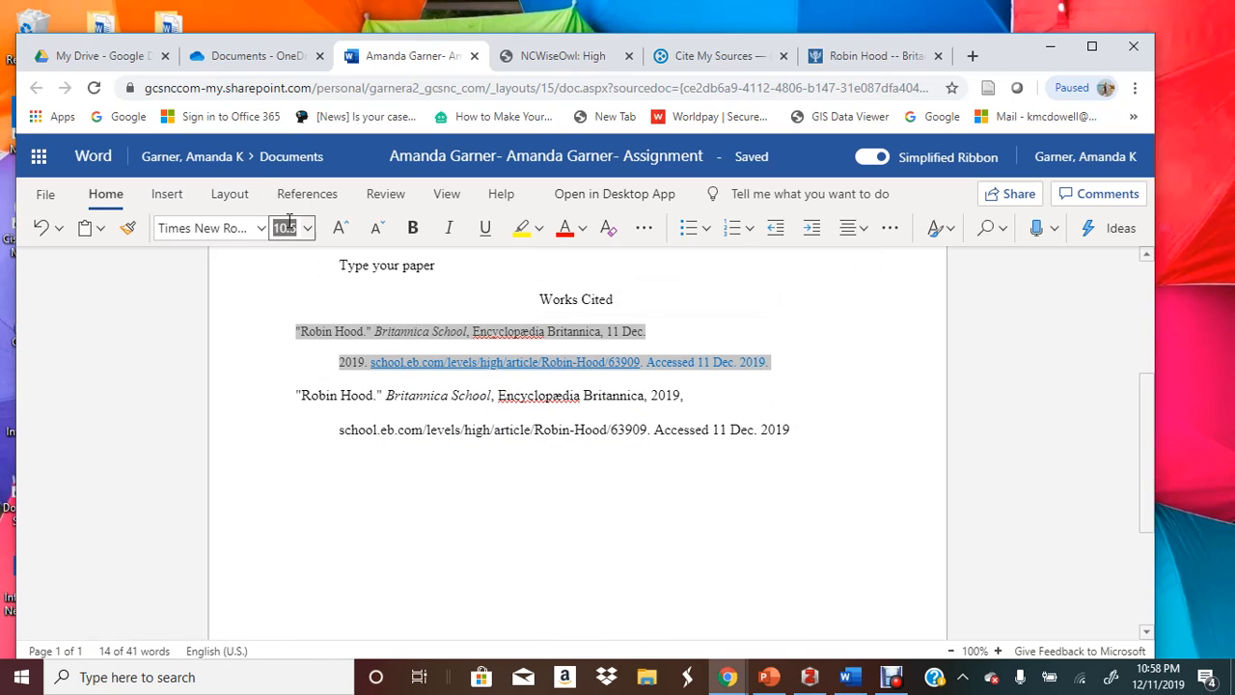
type("12")
key("Return")
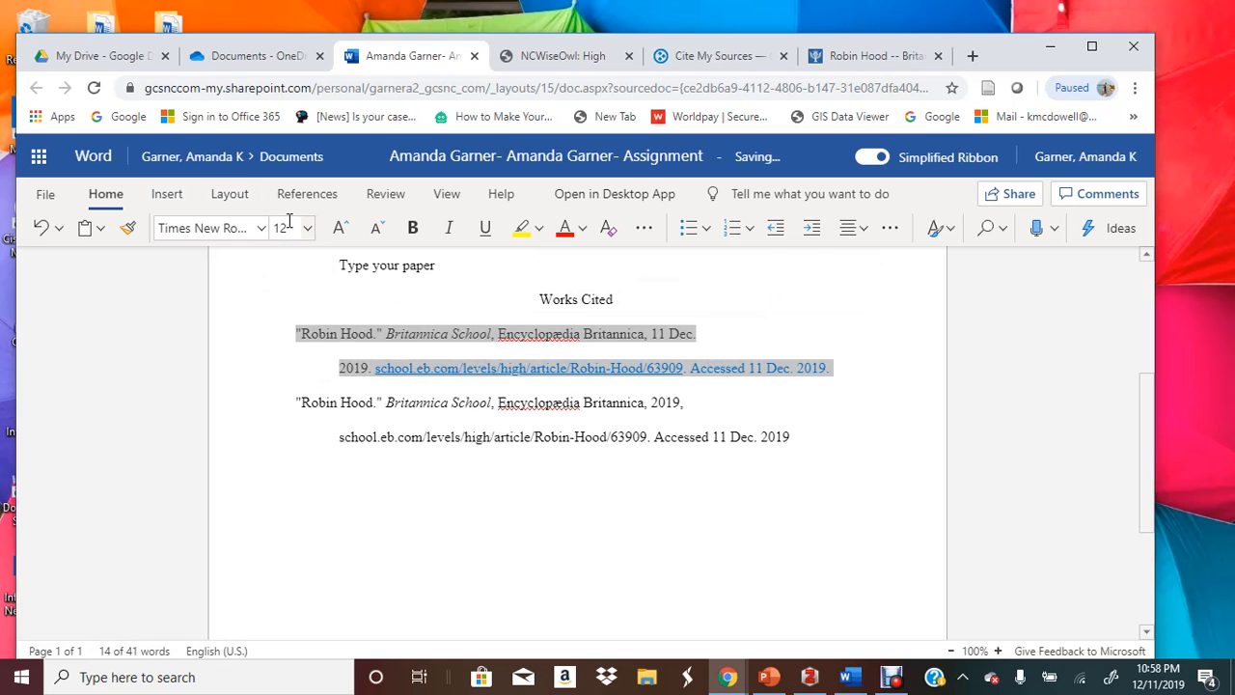
left_click(309, 366)
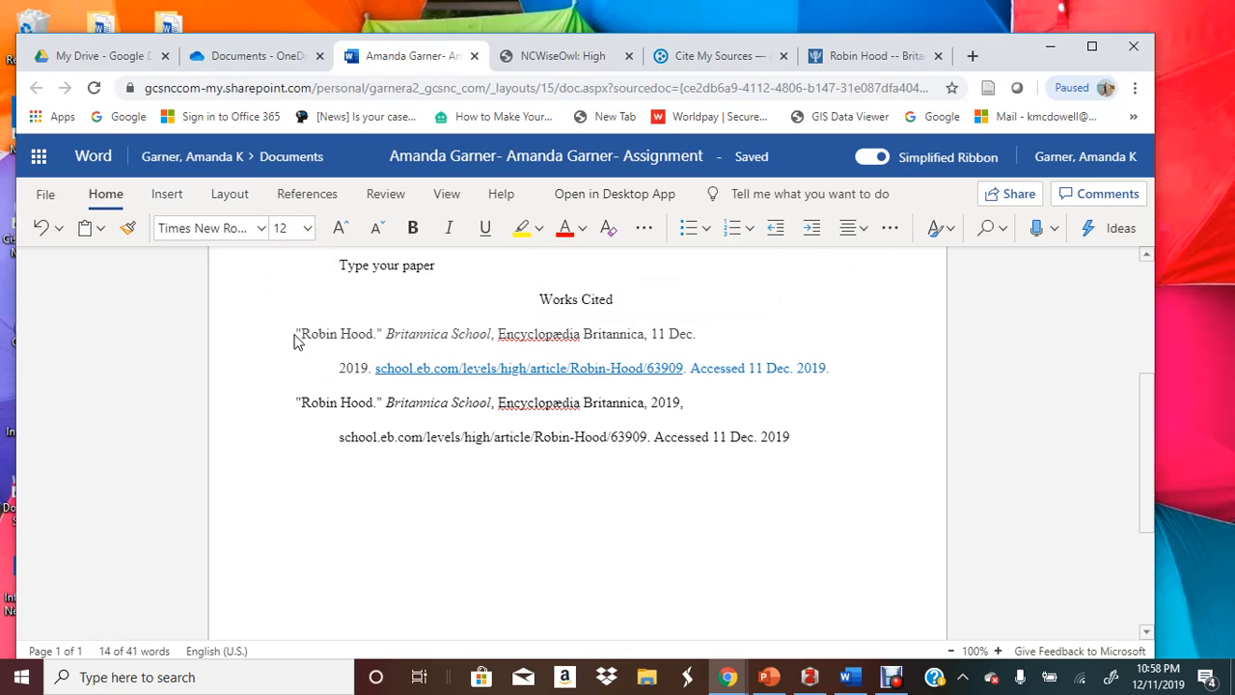
Clear formatting on both citations and set them to Times New Roman 12 pt
left_click_drag(299, 331, 1035, 432)
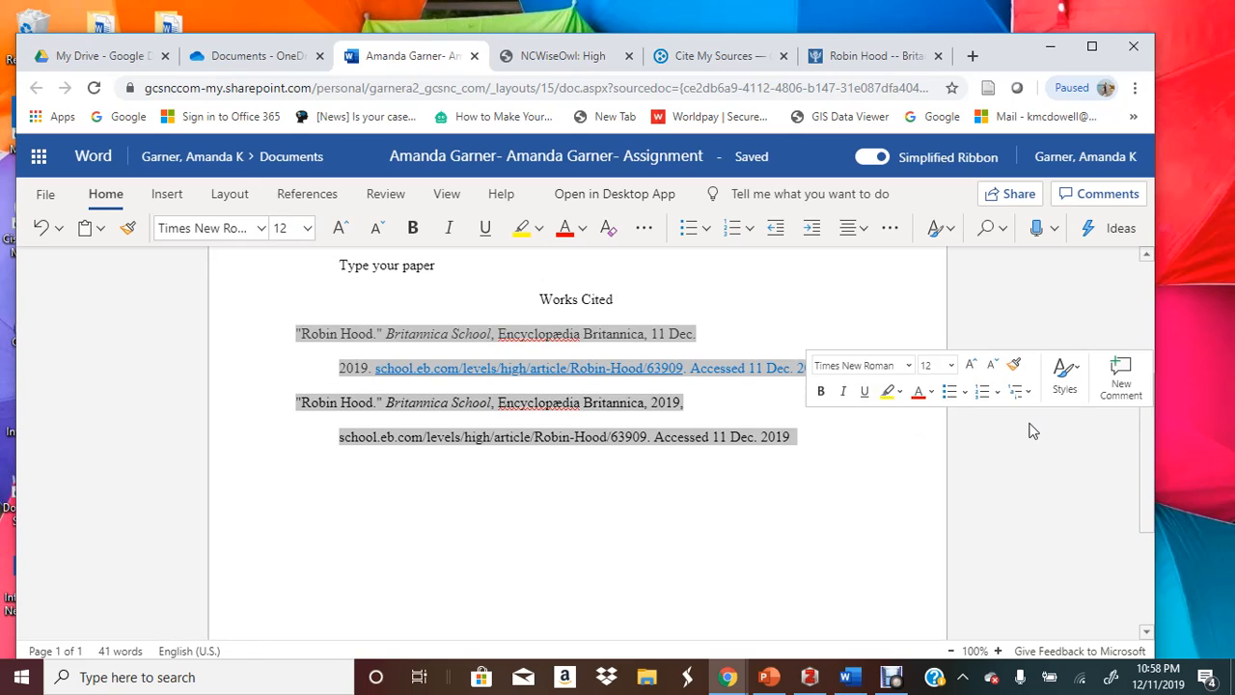
left_click(617, 236)
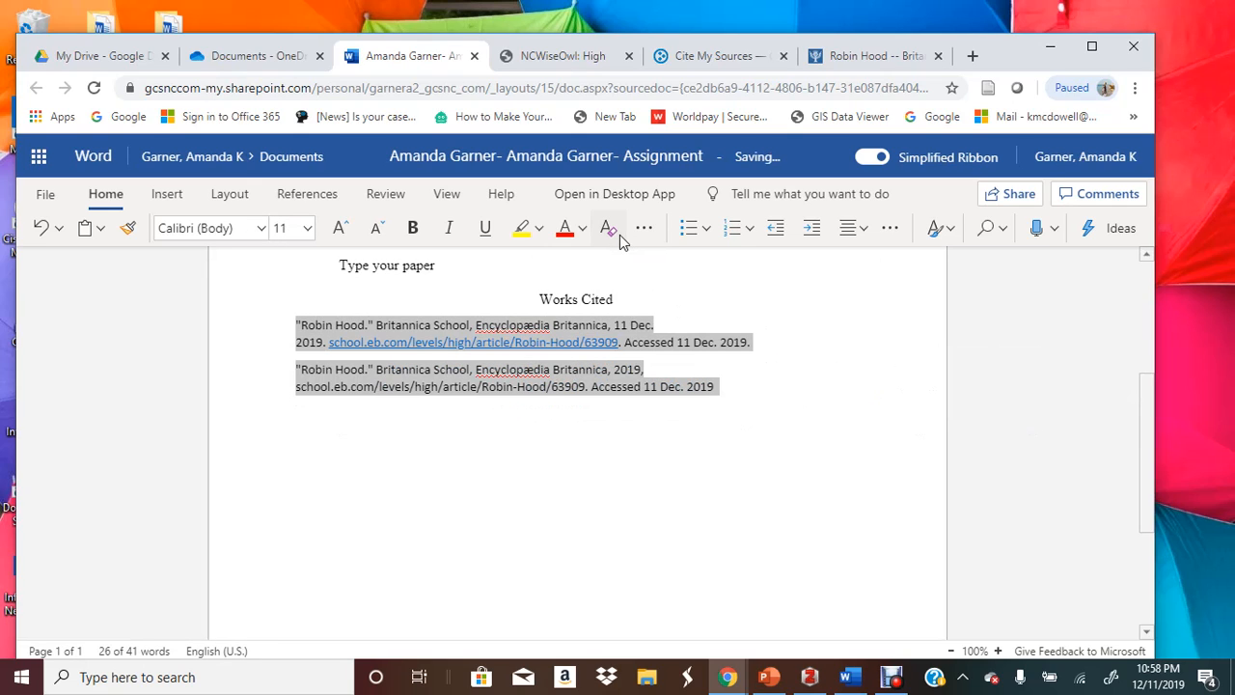
left_click(308, 232)
left_click(306, 371)
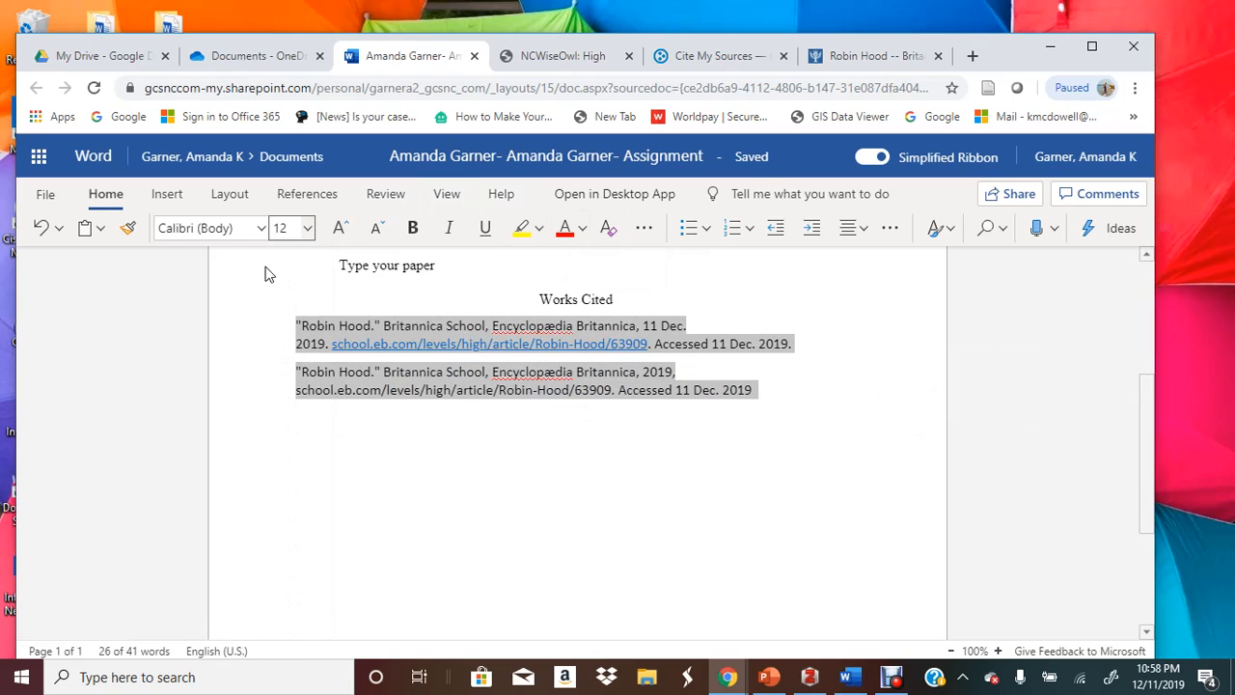
left_click(228, 229)
type("Times New Roman")
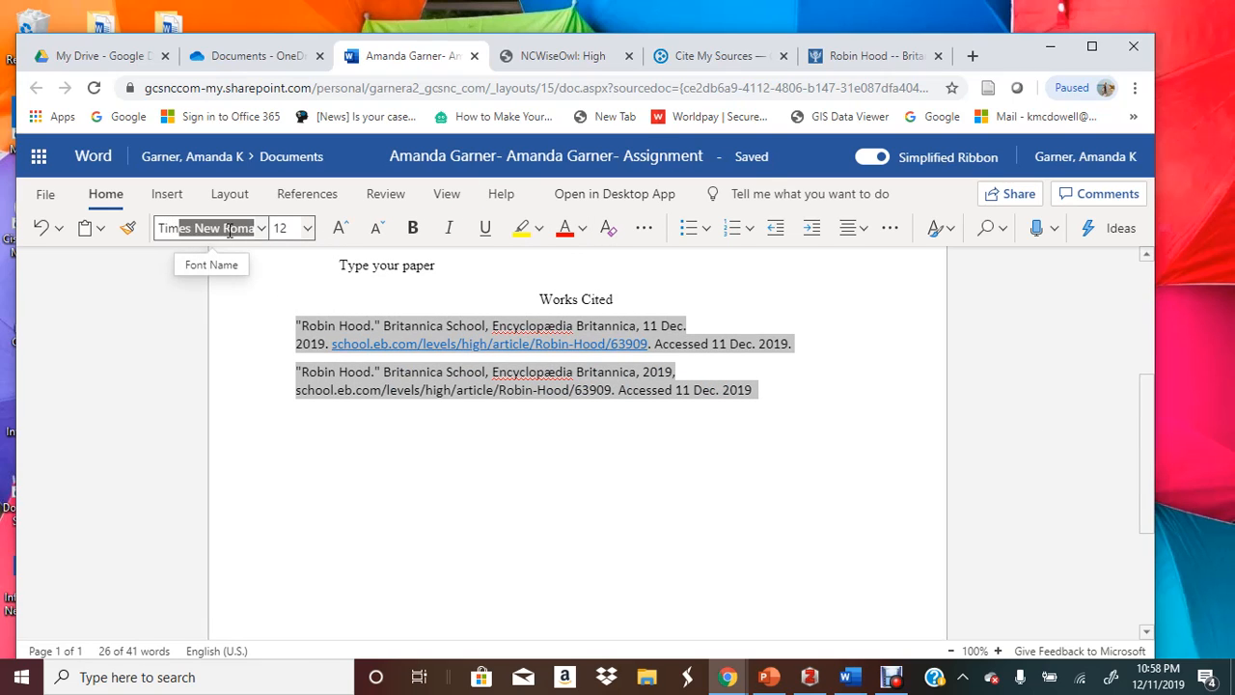
key("Return")
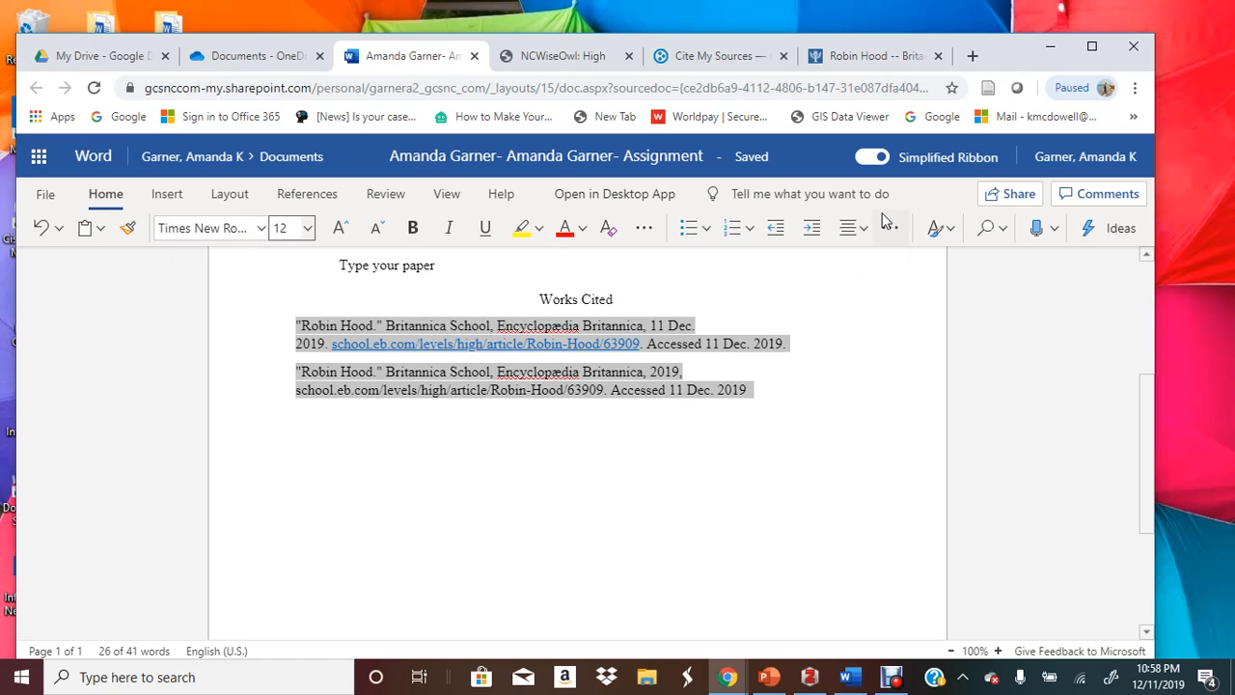
left_click(888, 224)
Give both Works Cited entries Double line spacing, 0 pt space after, and a Hanging special indent
left_click(924, 413)
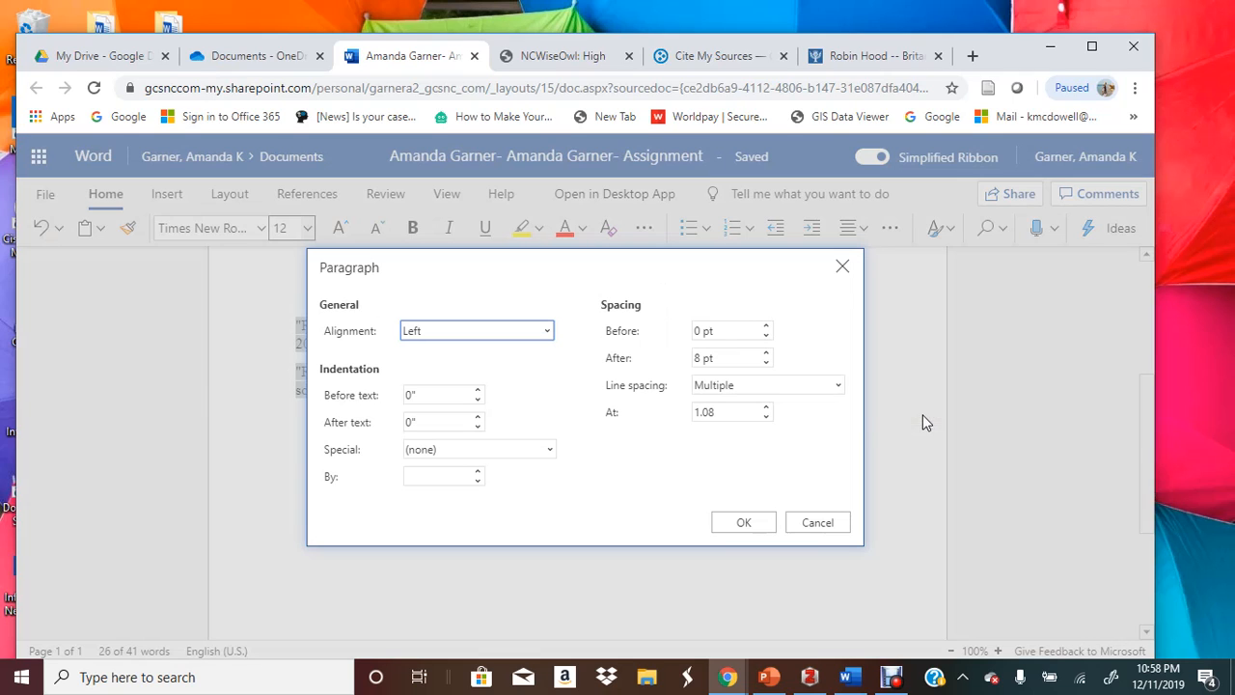
left_click(768, 387)
left_click(730, 456)
left_click(713, 358)
type("0")
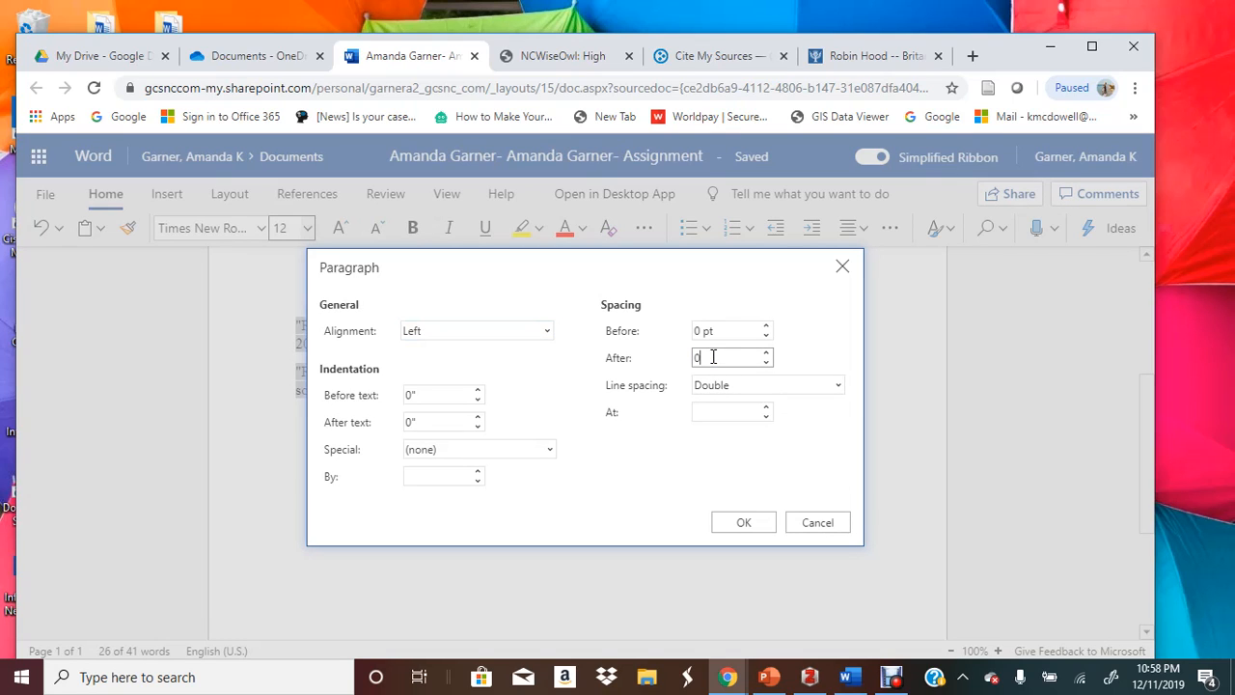
left_click(505, 449)
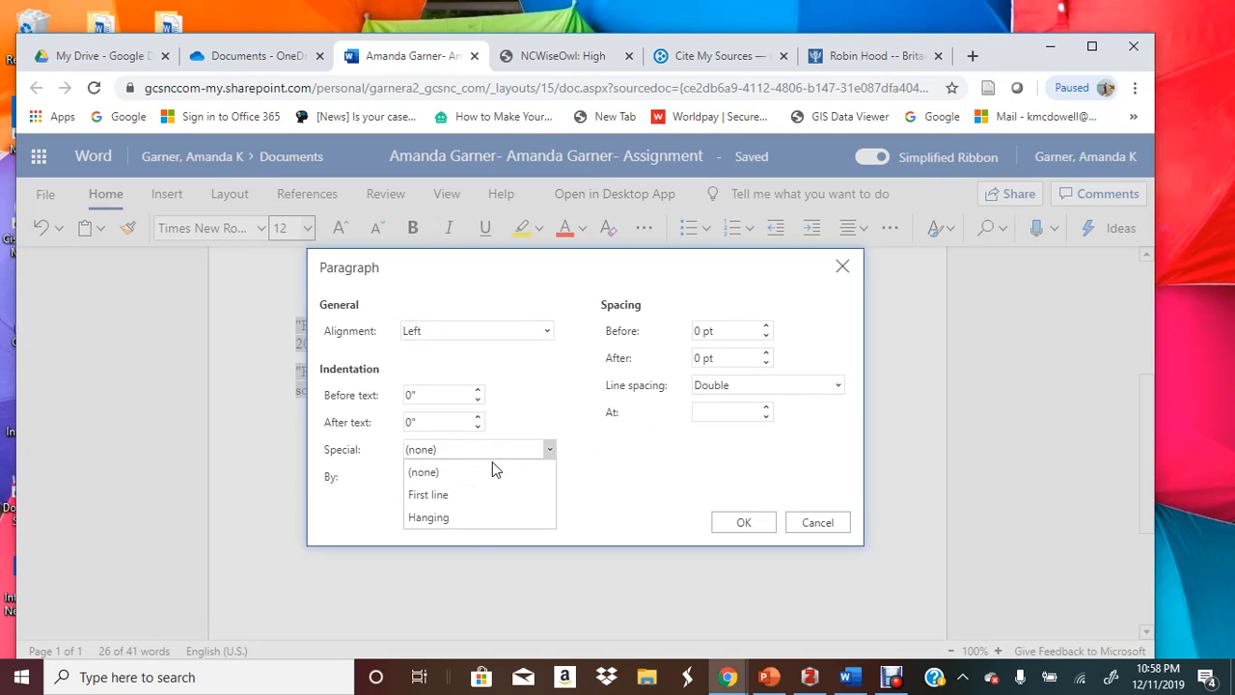
left_click(461, 516)
left_click(756, 531)
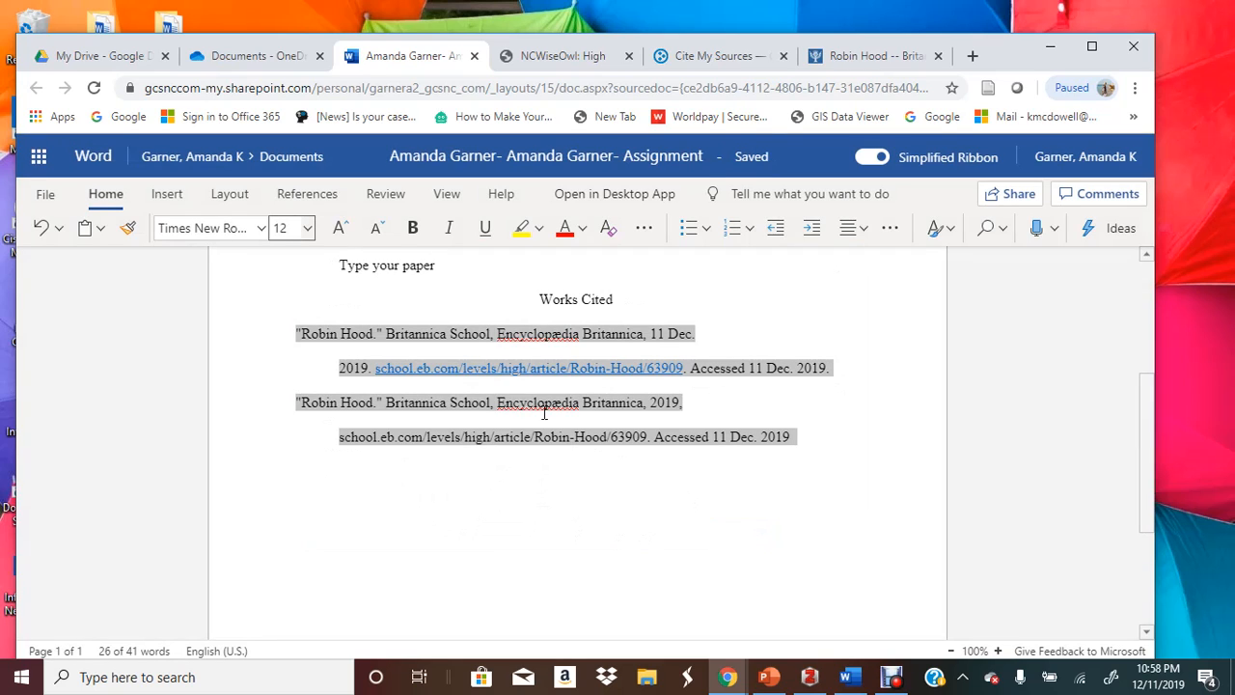
left_click(870, 473)
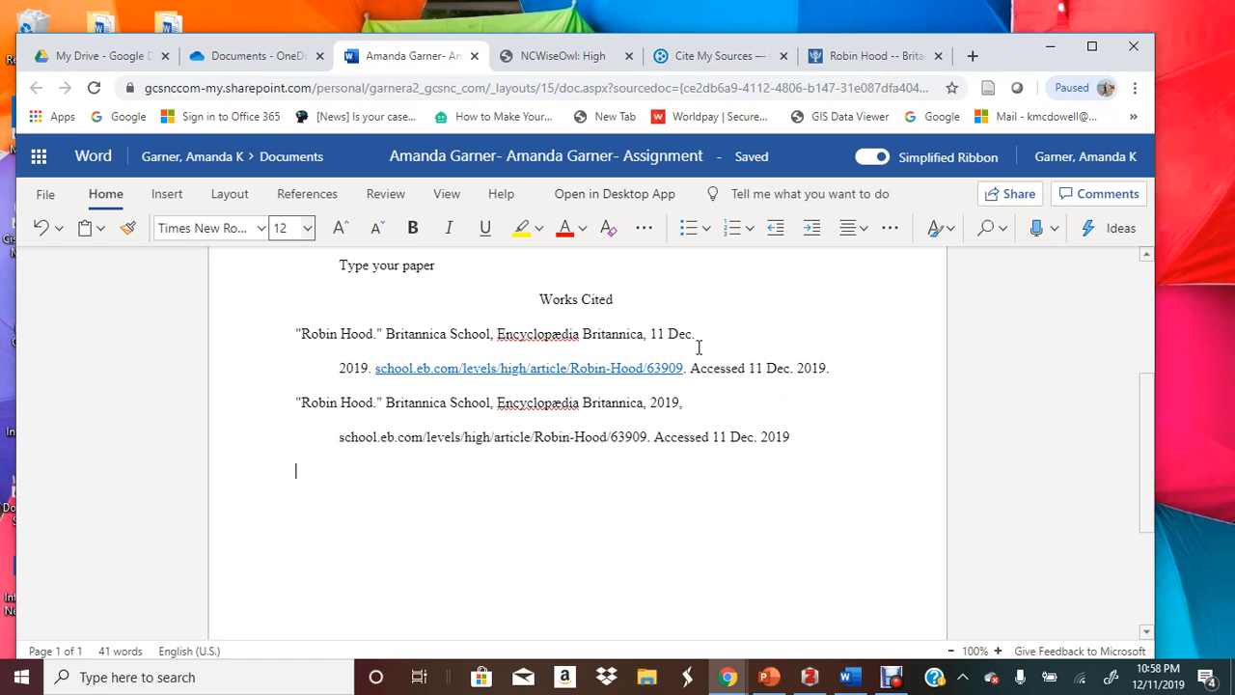
scroll(739, 353, "up", 3)
scroll(738, 353, "up", 2)
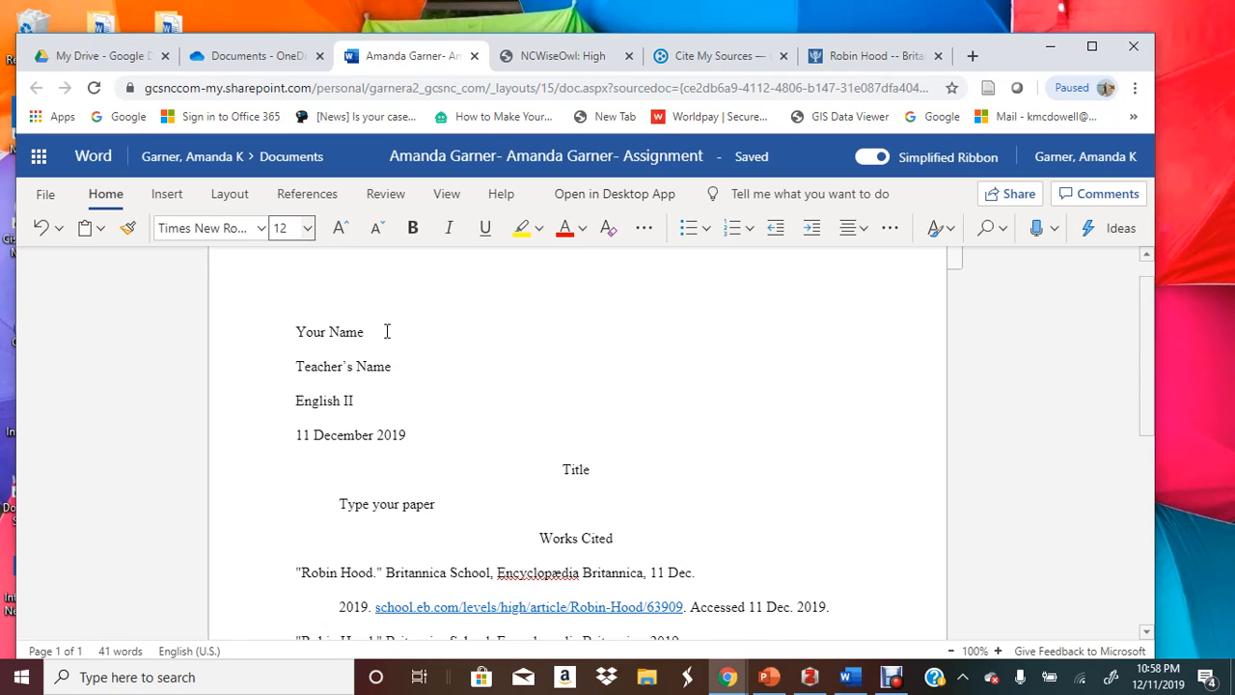
scroll(386, 331, "down", 4)
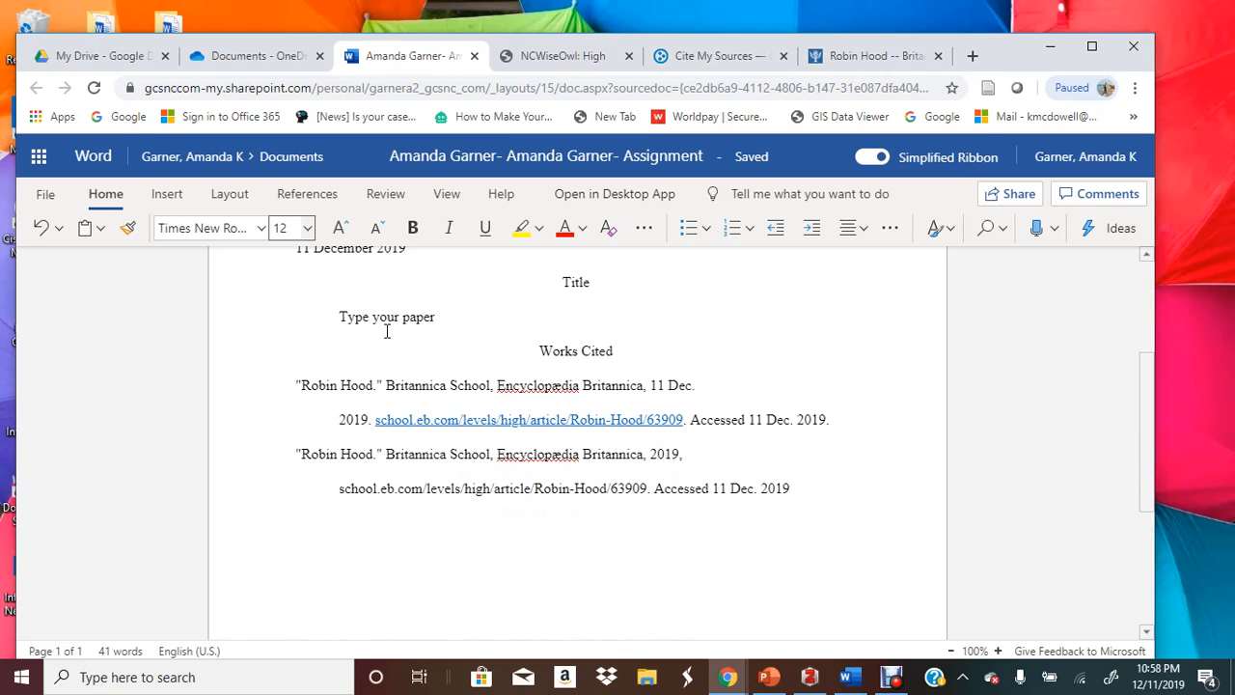